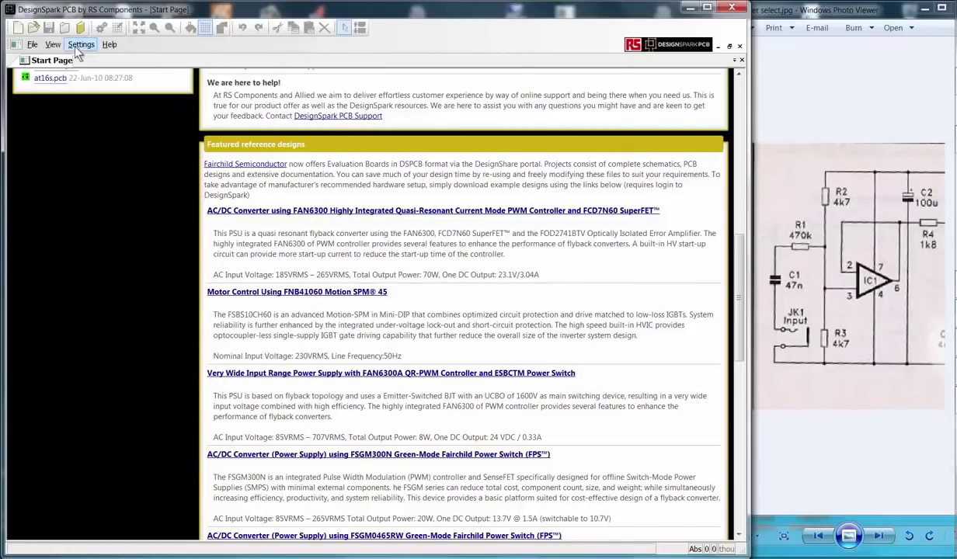
Create and save a new project named 'CW demo cct.prj' in the just testing folder.
left_click(31, 45)
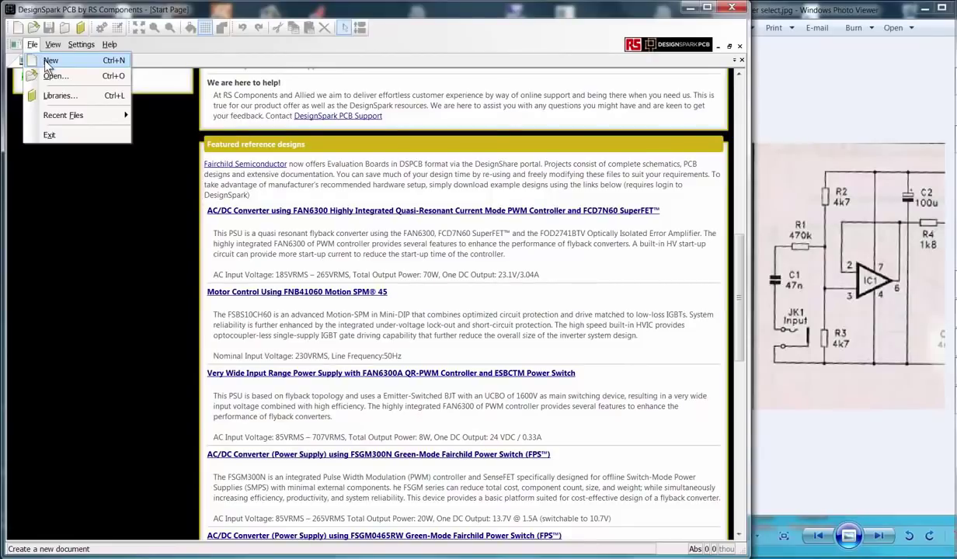
left_click(48, 61)
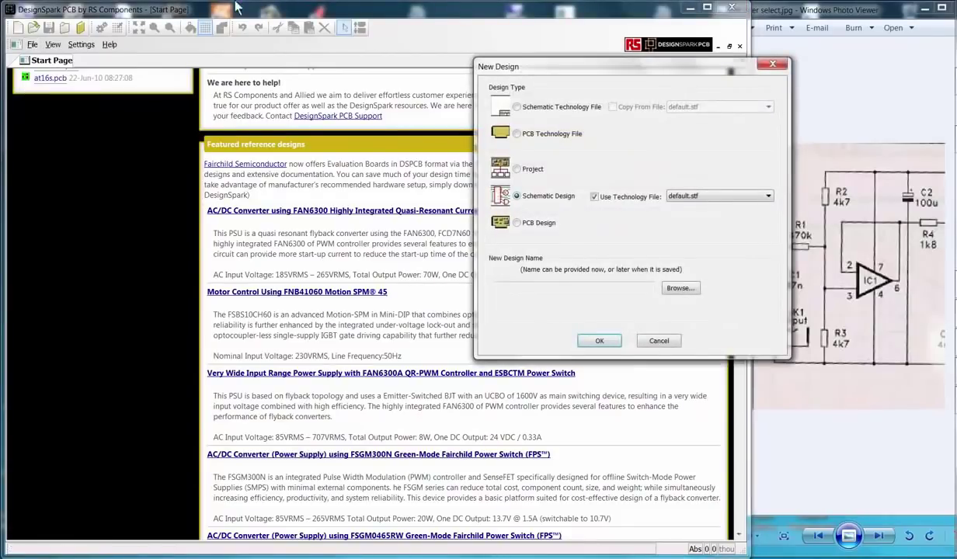
left_click(516, 169)
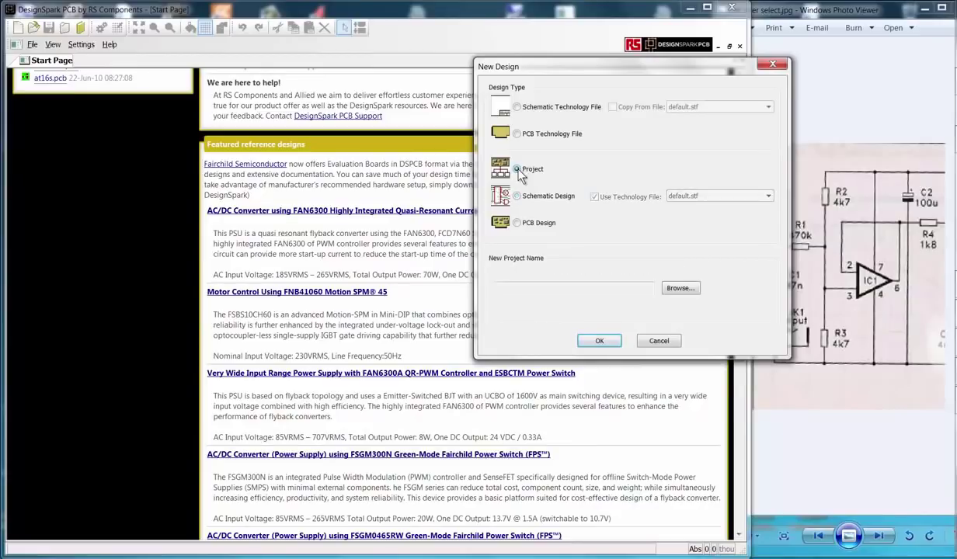
left_click(599, 340)
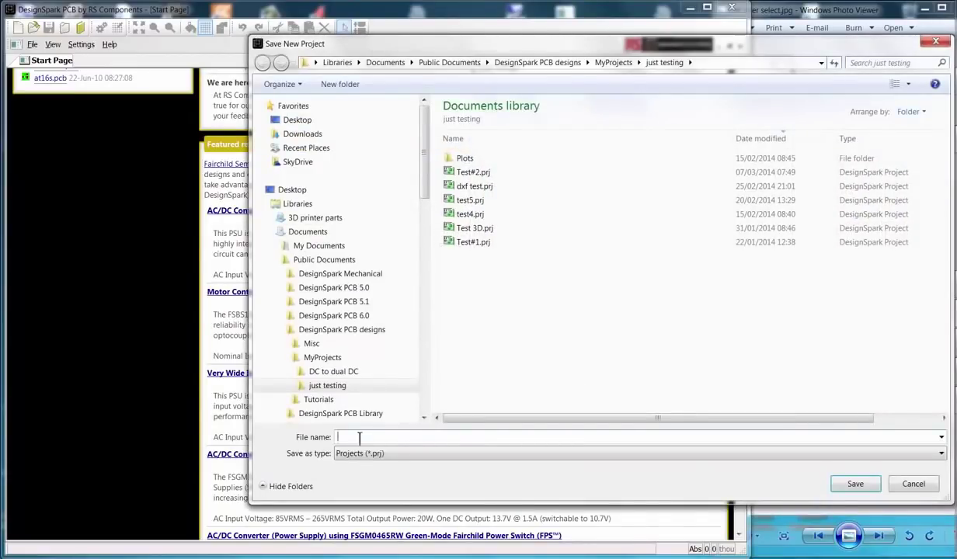
type("CW demo cct")
left_click(851, 485)
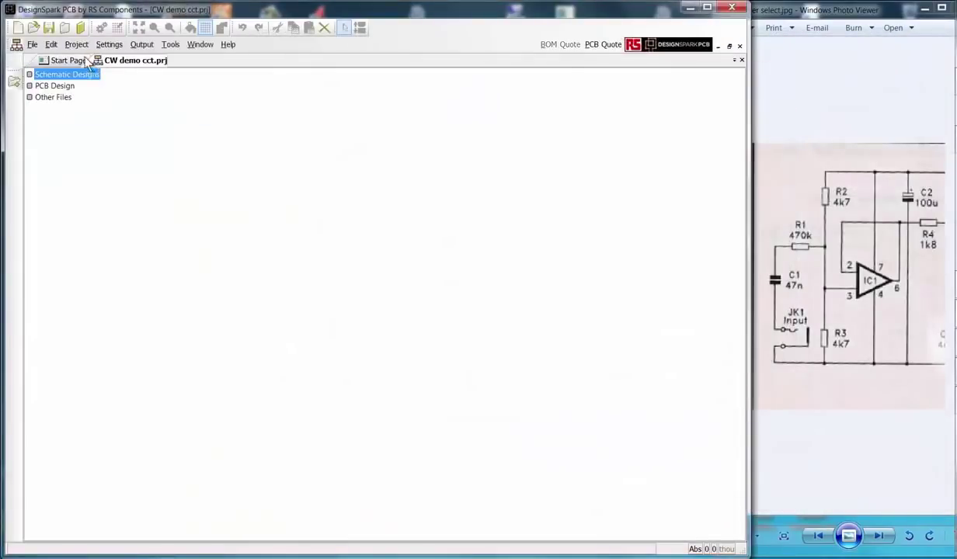
Add a blank schematic 'CW demo cct.sch' to the open project and save it.
left_click(33, 45)
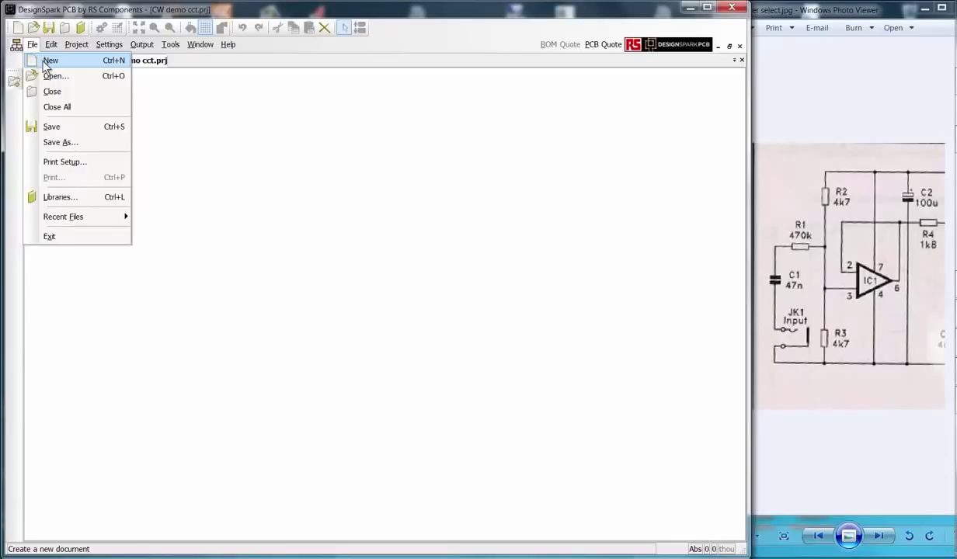
left_click(49, 60)
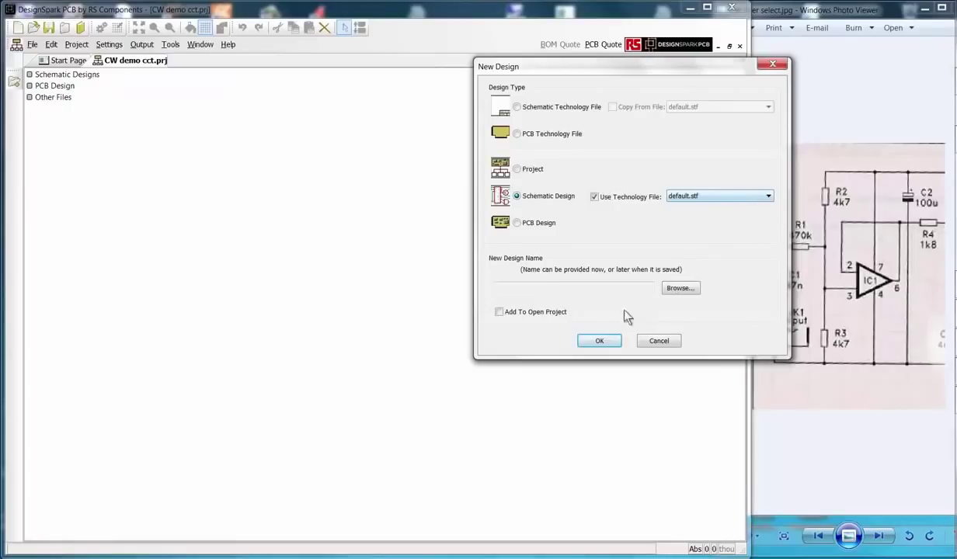
left_click(500, 315)
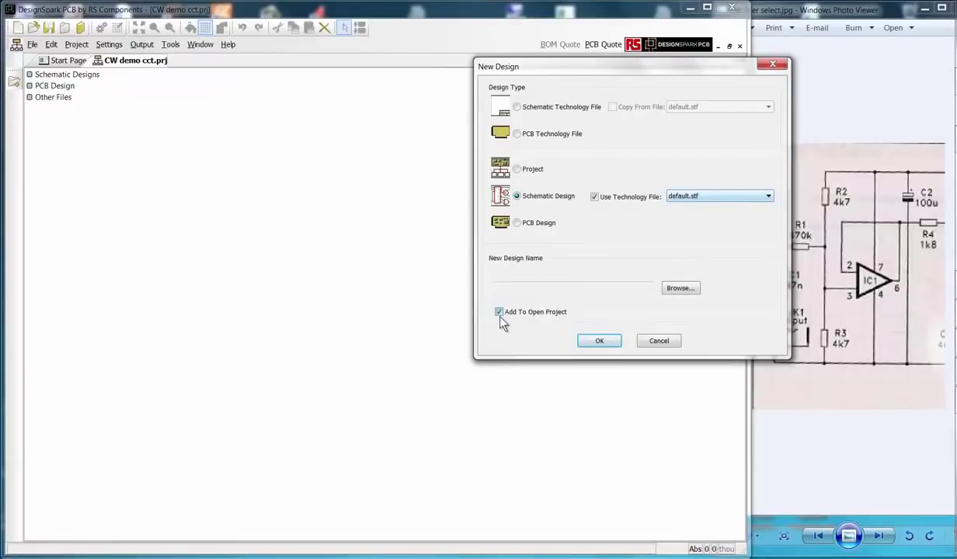
left_click(595, 342)
type("C")
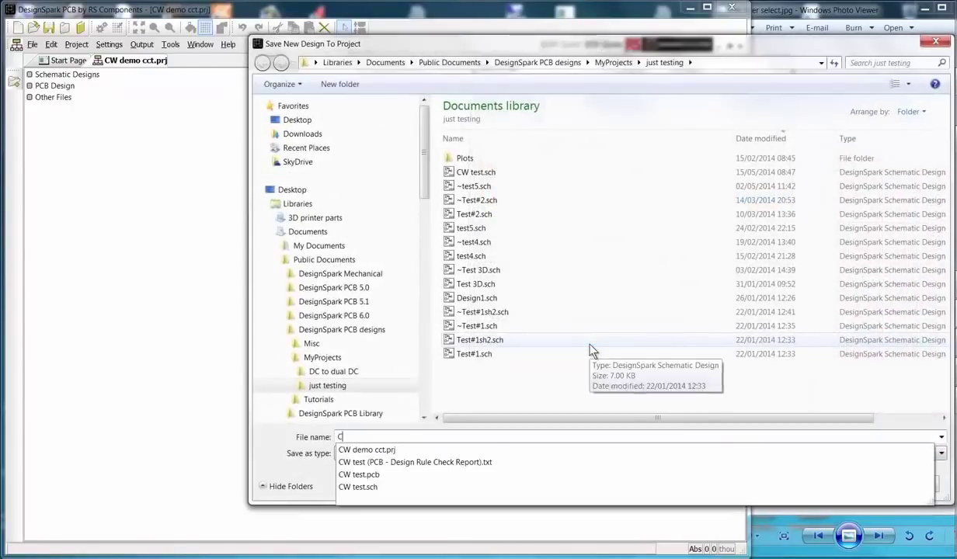
type("W demo")
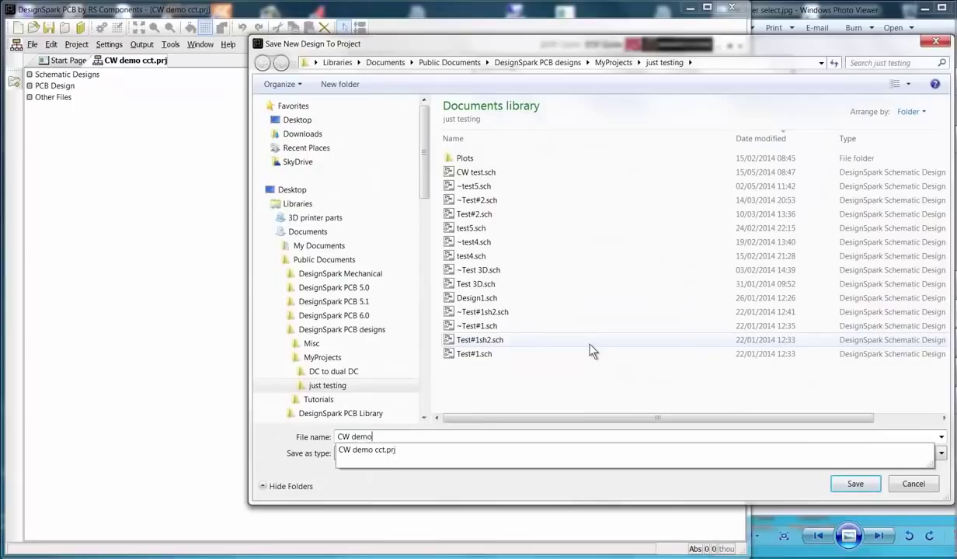
type(" cct")
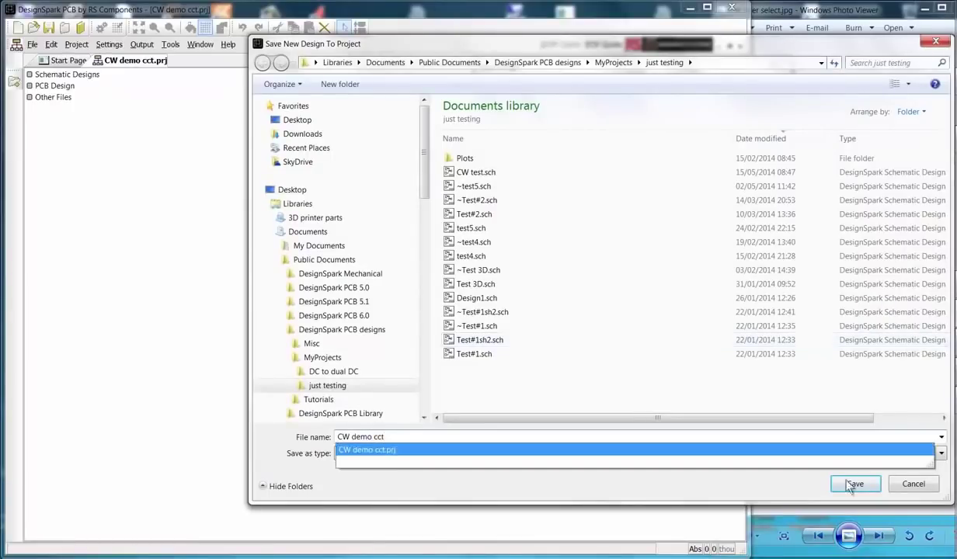
left_click(852, 485)
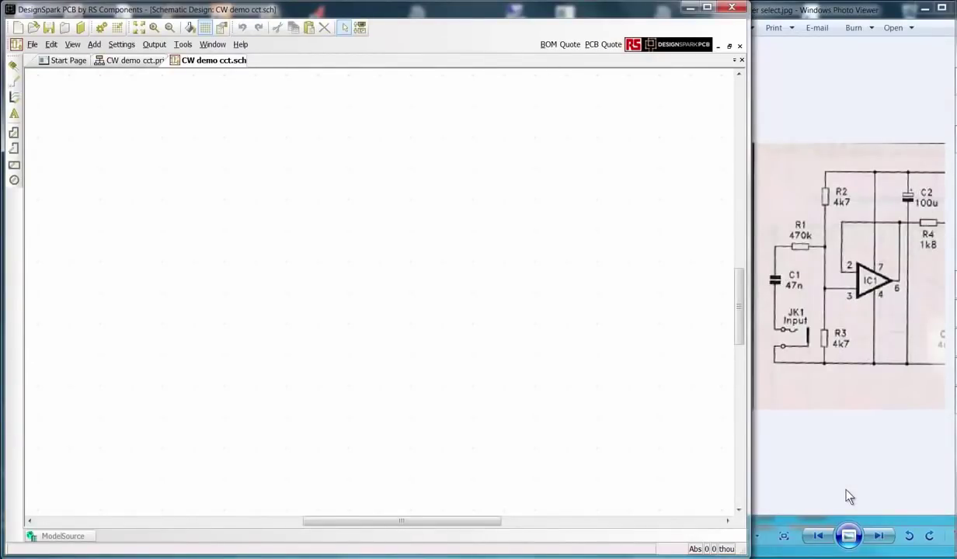
Set the working grid step to 100 thou and draw the screen grid as lines.
left_click(118, 47)
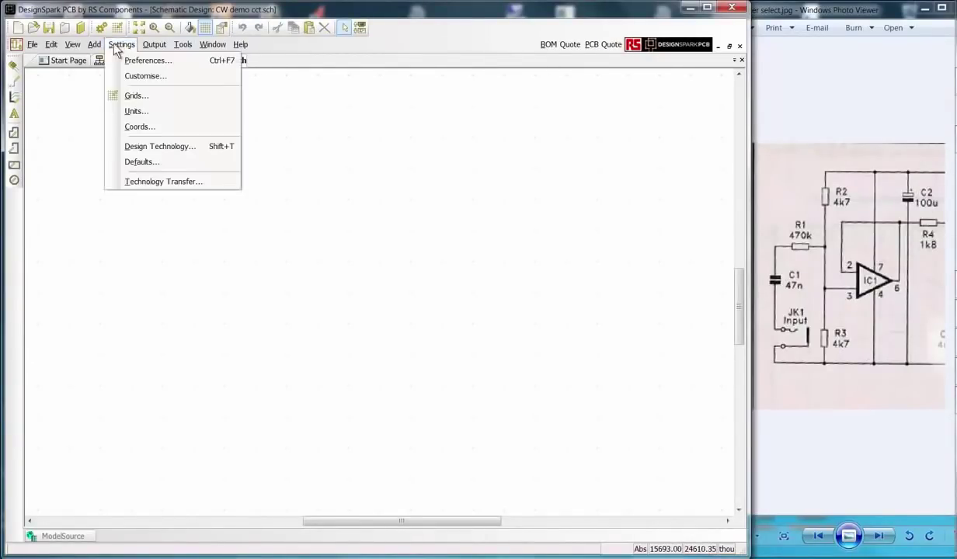
left_click(137, 96)
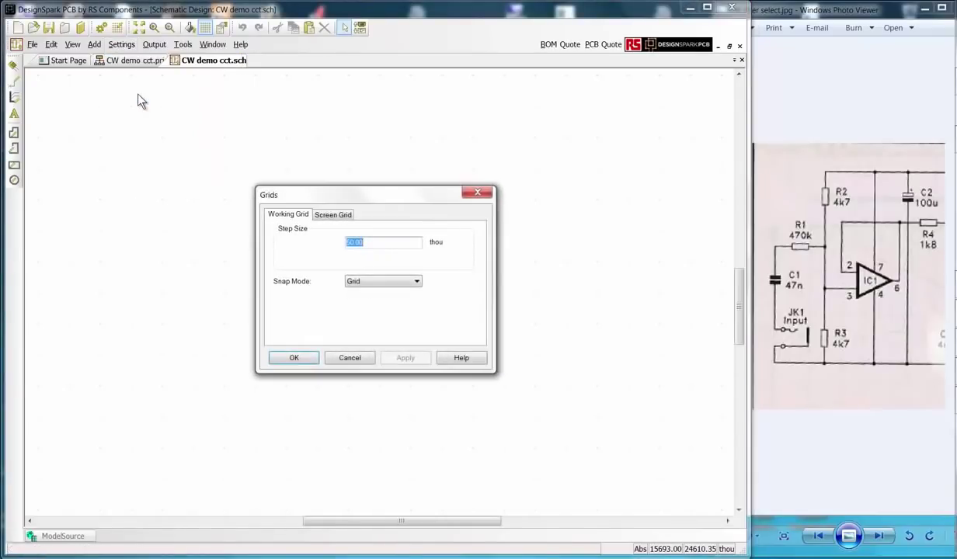
type("100")
left_click(410, 358)
left_click(333, 214)
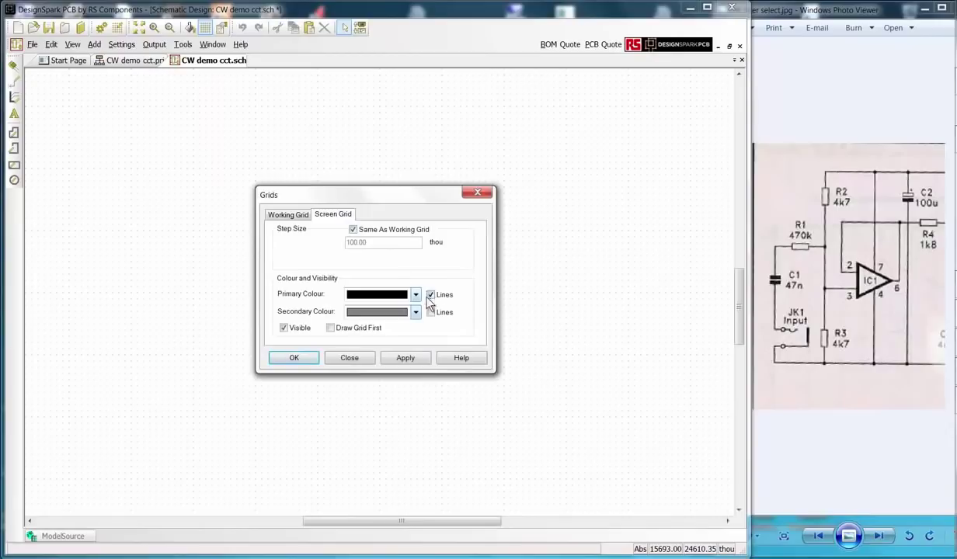
left_click(405, 358)
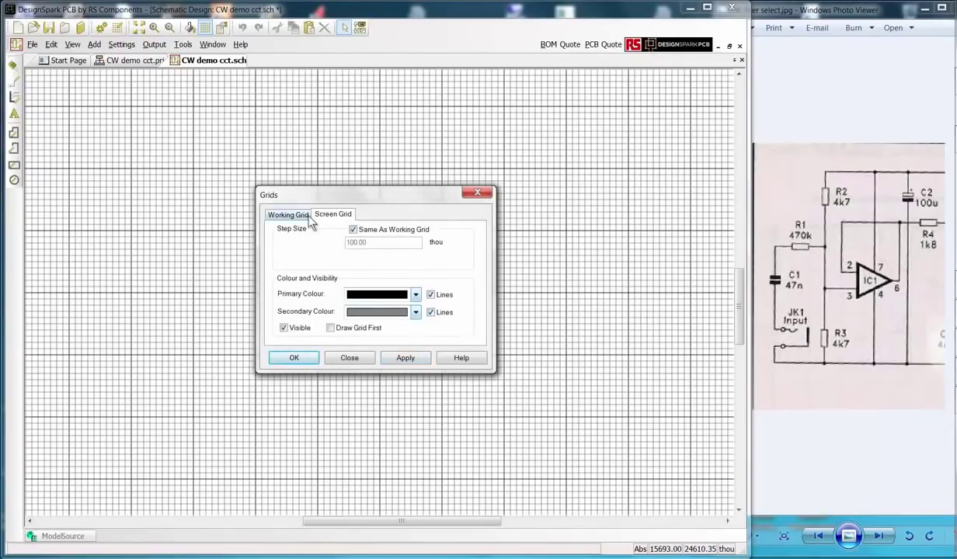
left_click(298, 214)
left_click(283, 360)
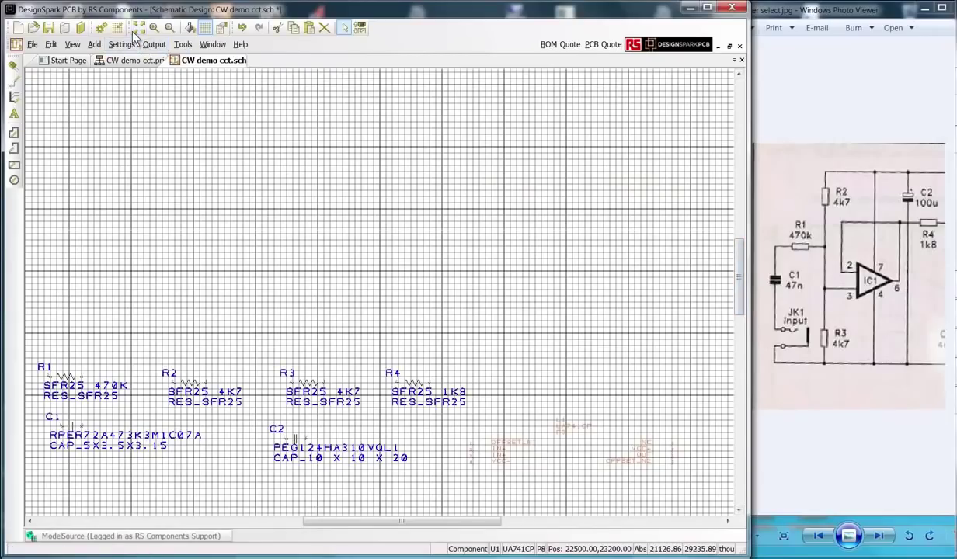
Fit all placed components in view and switch the screen grid back to dots.
left_click(137, 29)
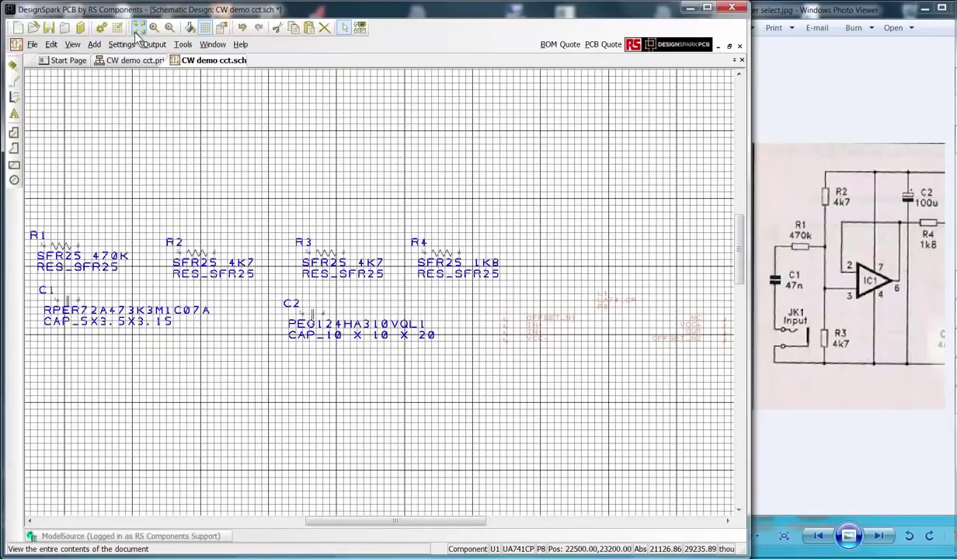
left_click(121, 45)
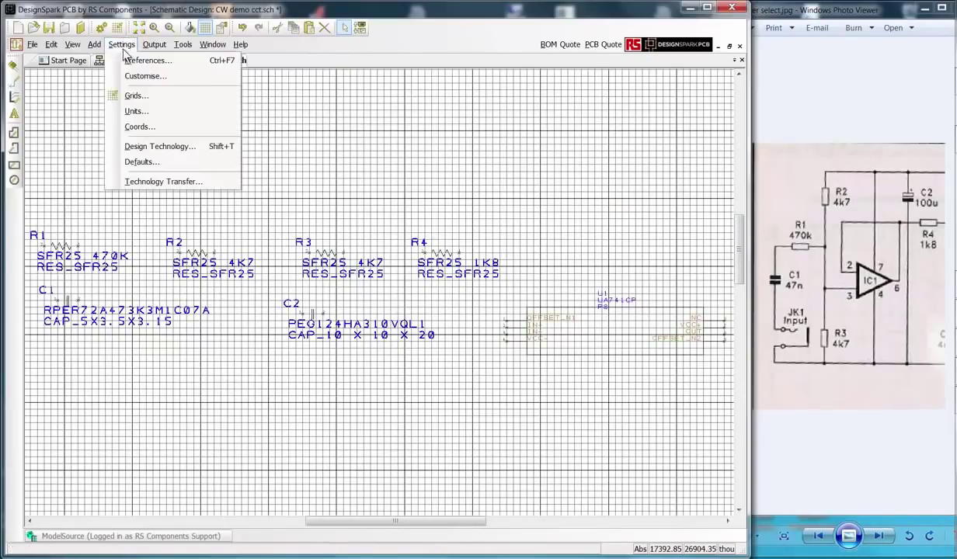
left_click(134, 95)
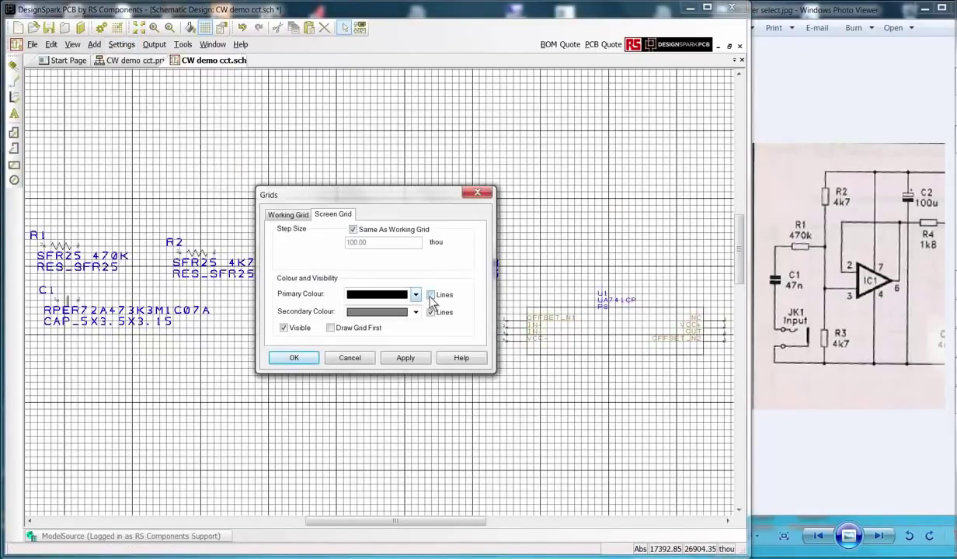
left_click(405, 358)
left_click(294, 358)
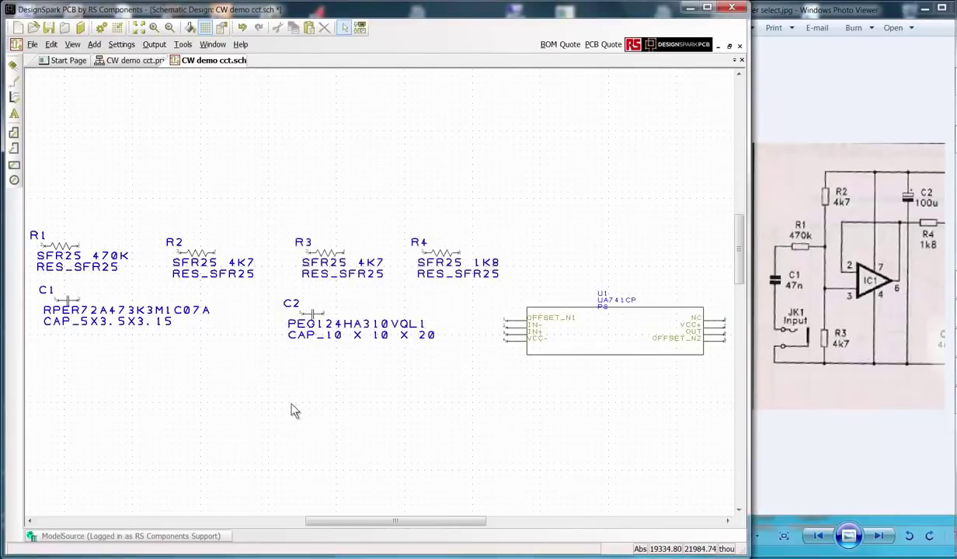
Rotate C1 vertical below R1, move R1 down-right, and rotate R2 vertical, shifting it left.
left_click(69, 306)
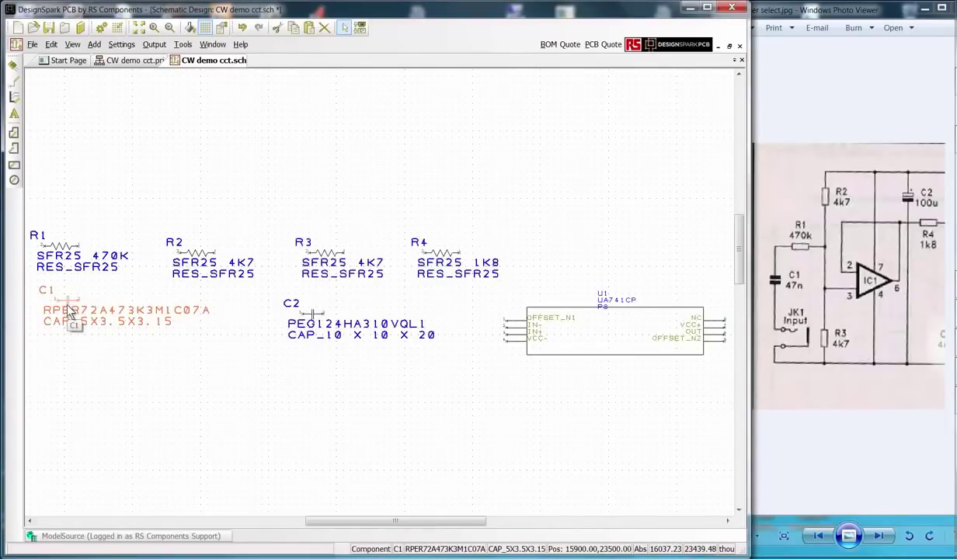
key("r")
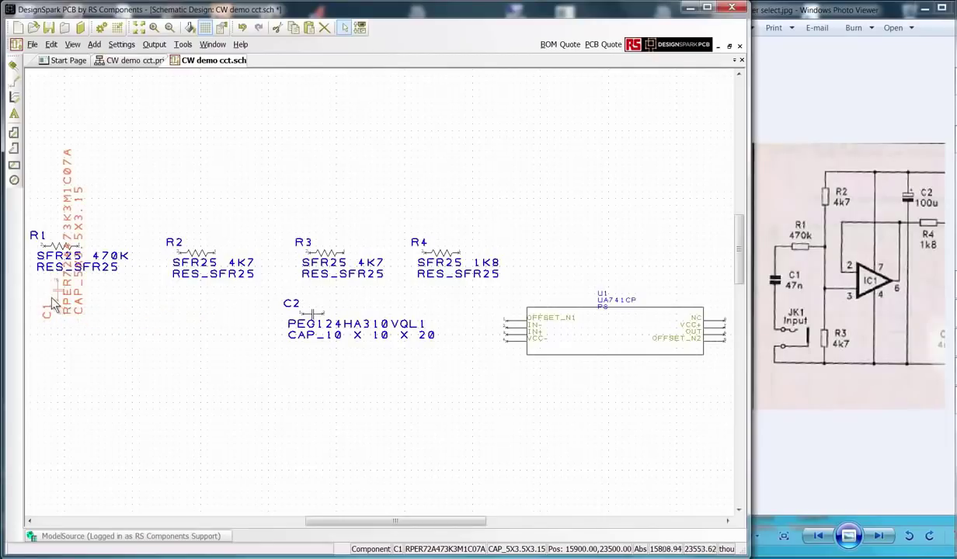
left_click_drag(66, 303, 75, 354)
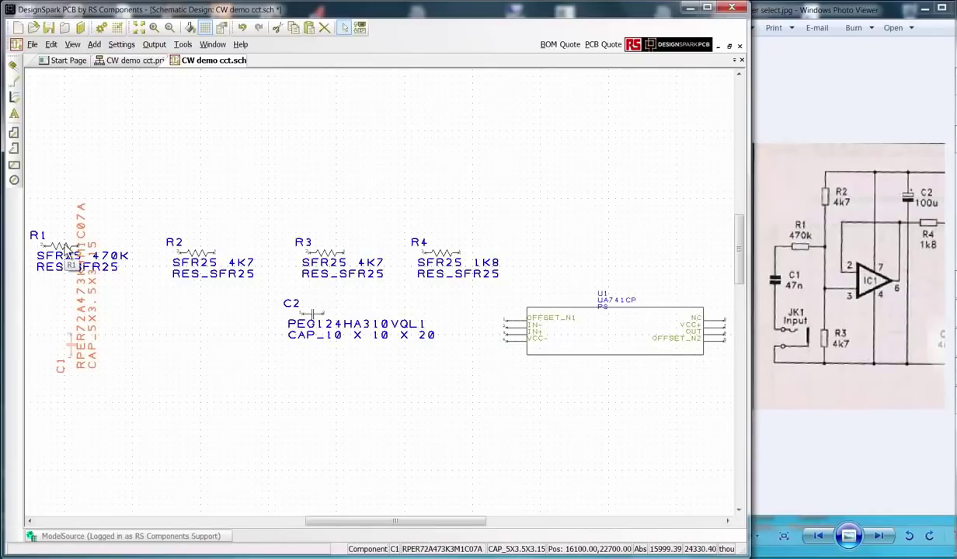
left_click(68, 253)
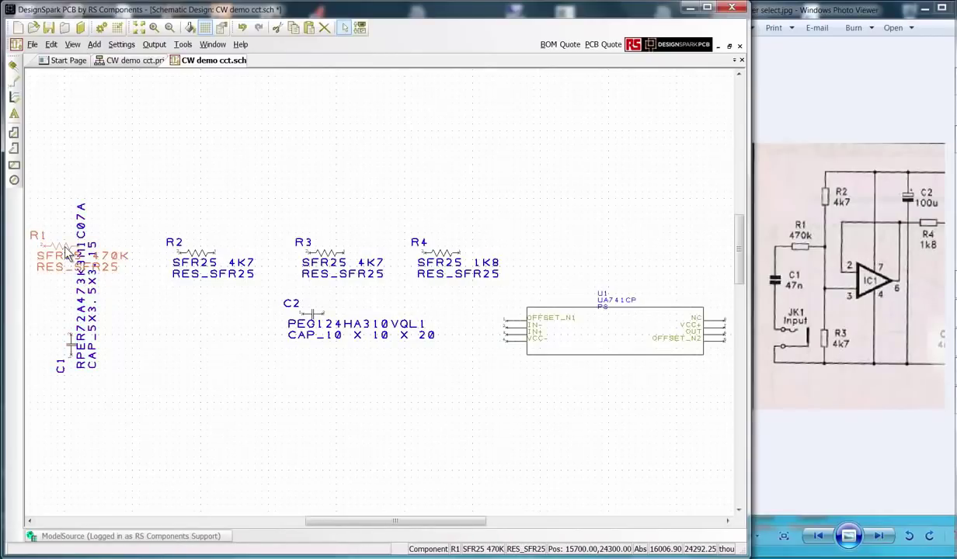
left_click_drag(68, 254, 101, 314)
left_click(206, 260)
key("r")
left_click_drag(206, 260, 139, 255)
Rotate R3 and C2 vertical, move R3 lower left, C2 upper right, and U1 toward the middle.
left_click(322, 252)
key("r")
left_click_drag(302, 242, 130, 416)
left_click(310, 315)
key("r")
left_click_drag(313, 322, 517, 192)
left_click(617, 316)
left_click_drag(618, 316, 303, 290)
Shift R4 right, move C2 down-left nearer U1, and show the component bin panel.
left_click(447, 264)
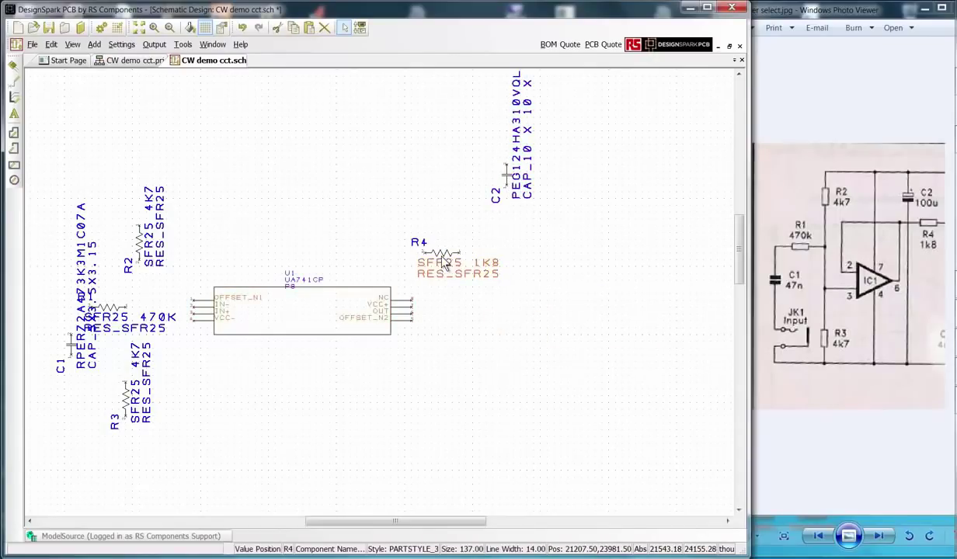
left_click_drag(445, 264, 514, 268)
left_click(243, 31)
left_click_drag(441, 263, 494, 263)
left_click_drag(503, 179, 434, 203)
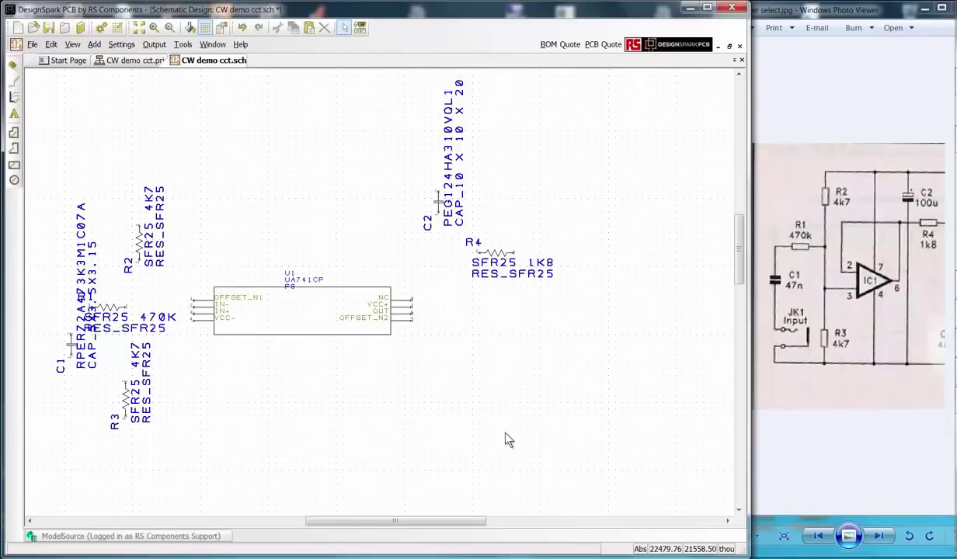
key("F4")
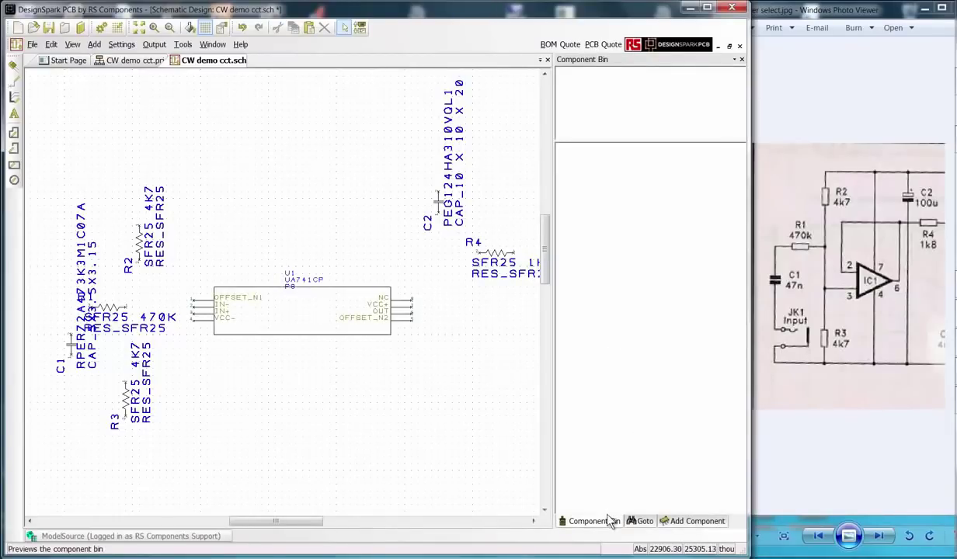
In the Goto panel, list items by Text Style and select H82s5, then PARTSTYLE_3.
left_click(643, 521)
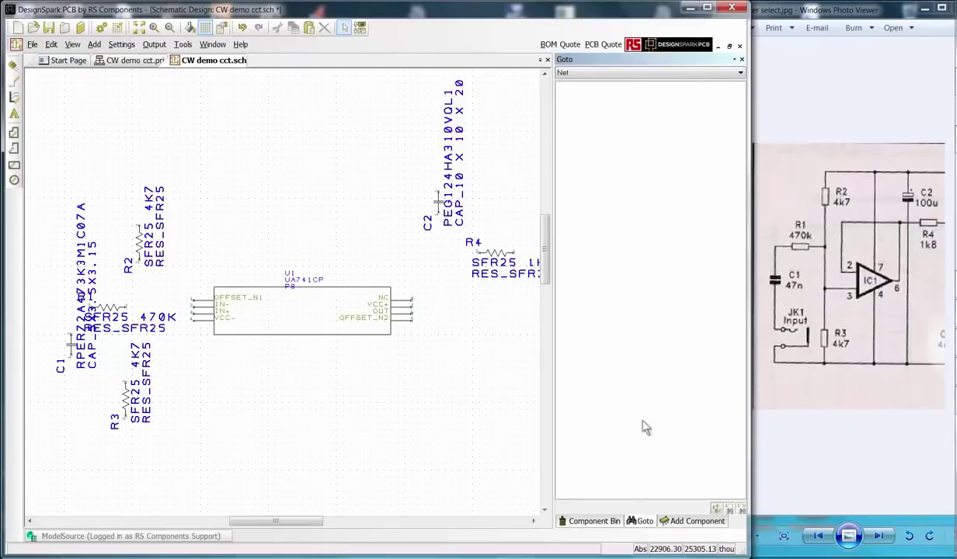
left_click(741, 73)
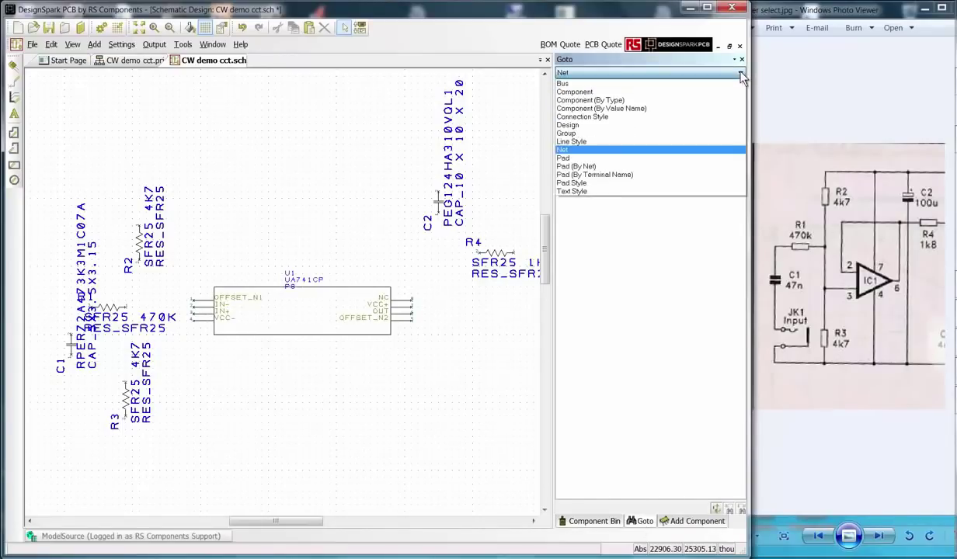
left_click(602, 191)
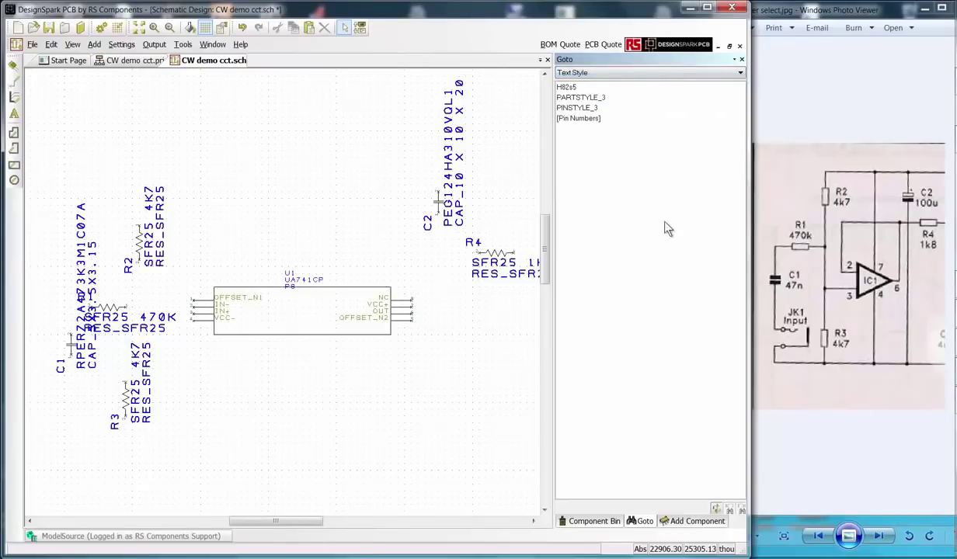
left_click(566, 87)
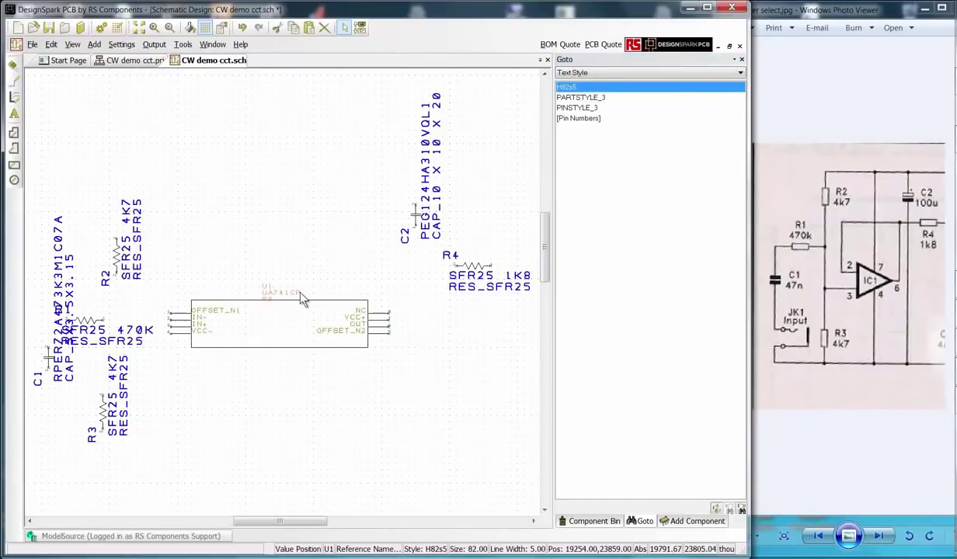
left_click(581, 98)
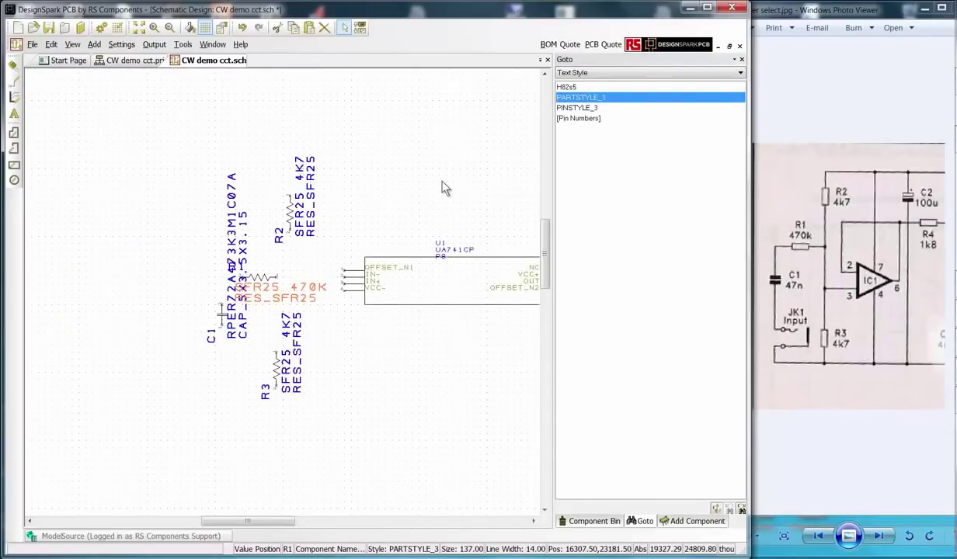
Set the PARTSTYLE_3 text style to width 82 and line width 5, then apply.
key("ctrl+t")
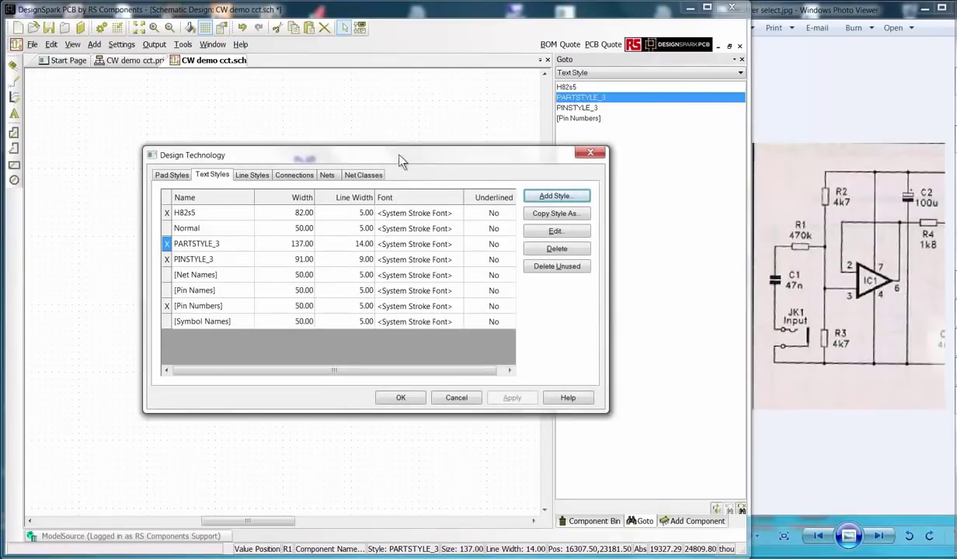
left_click_drag(399, 160, 466, 264)
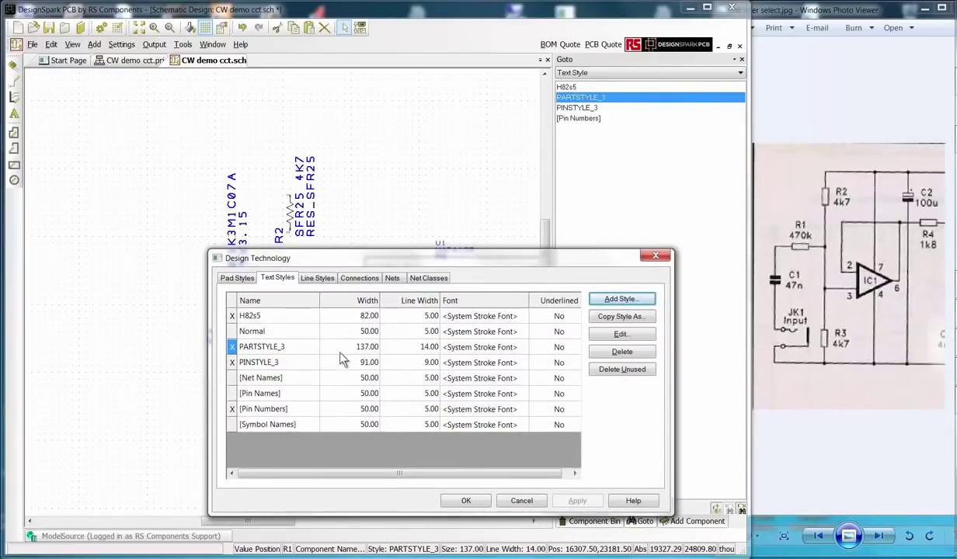
double_click(365, 347)
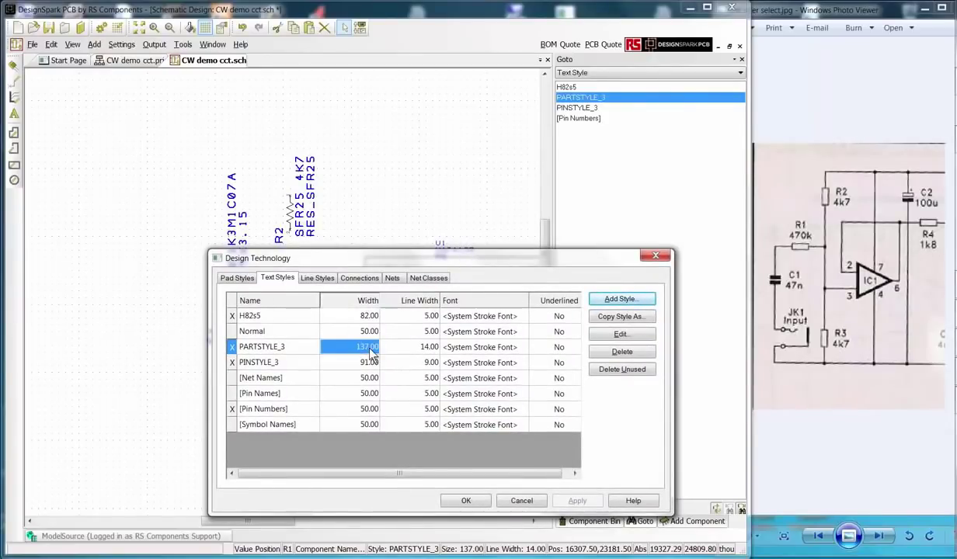
type("83")
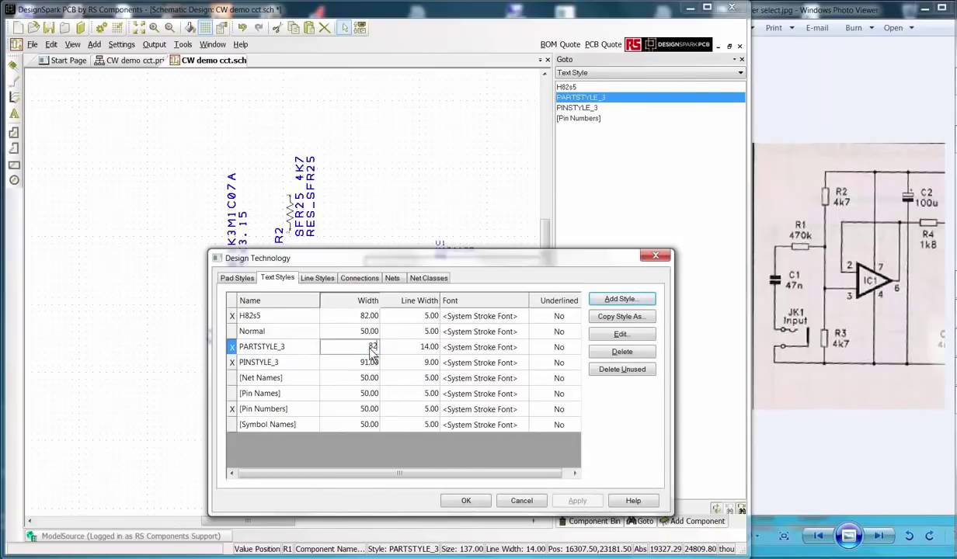
key("BackSpace")
type("2")
left_click(431, 348)
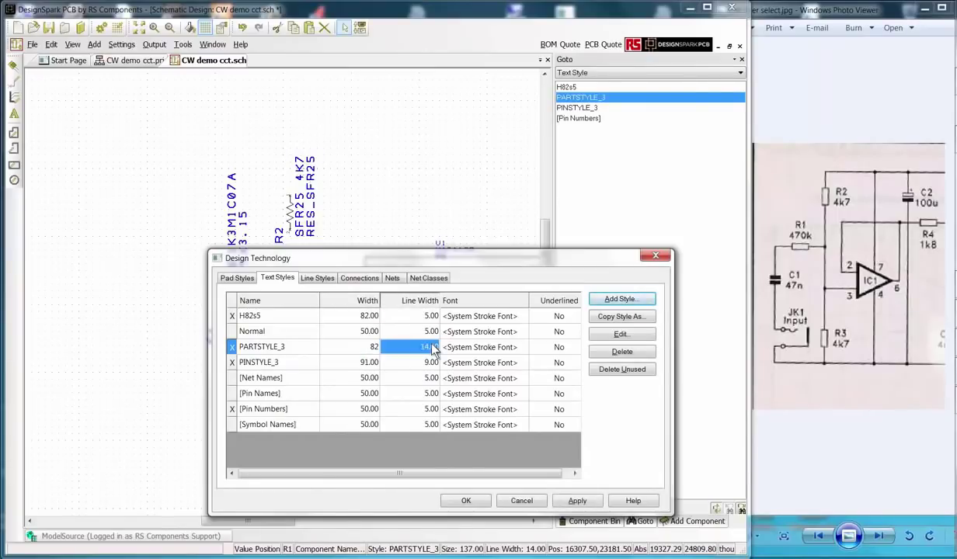
type("5")
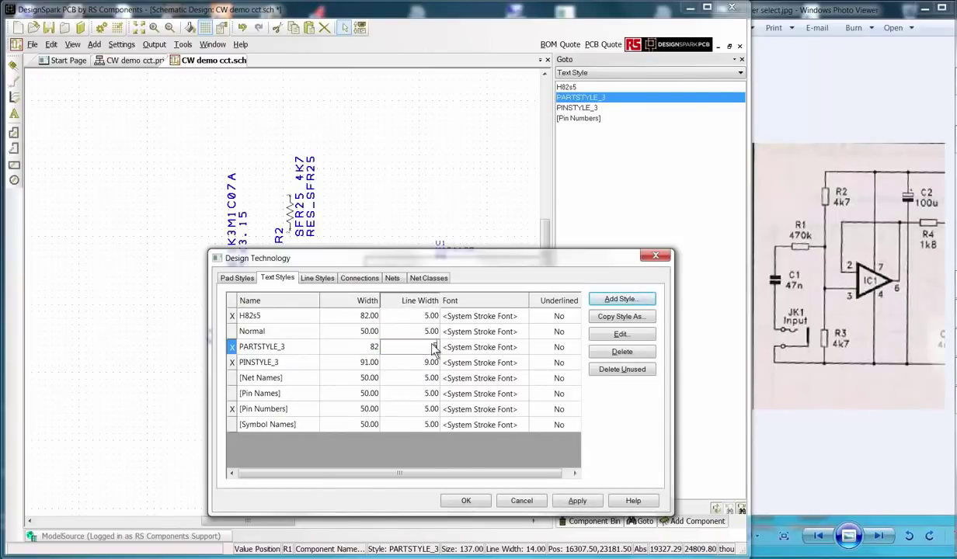
left_click(577, 501)
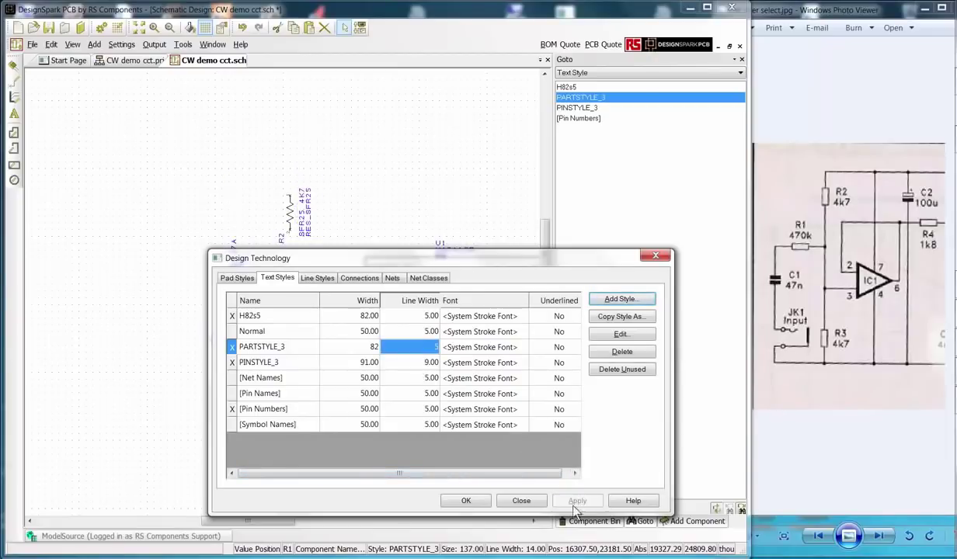
left_click(466, 502)
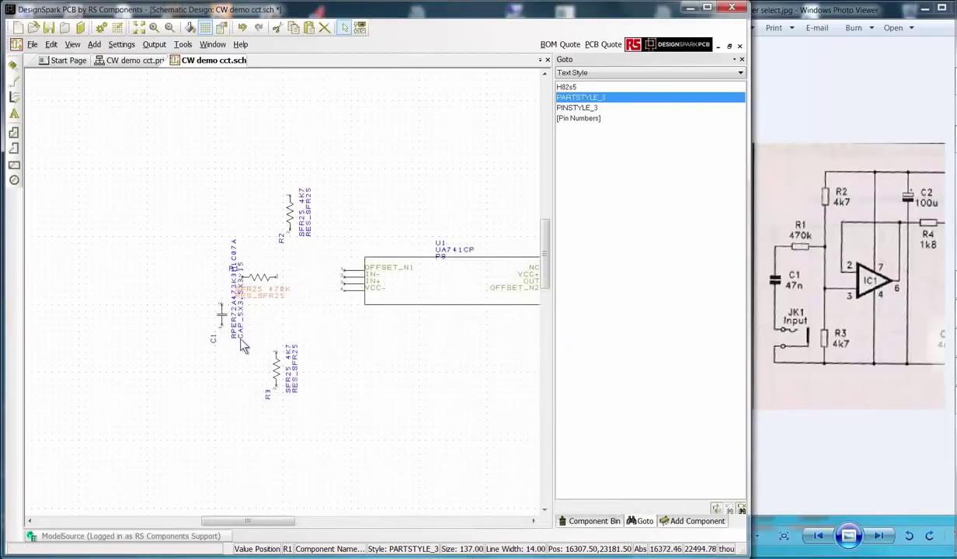
Drag C1's value label to the left of the capacitor, clear of R1's label.
left_click(241, 339)
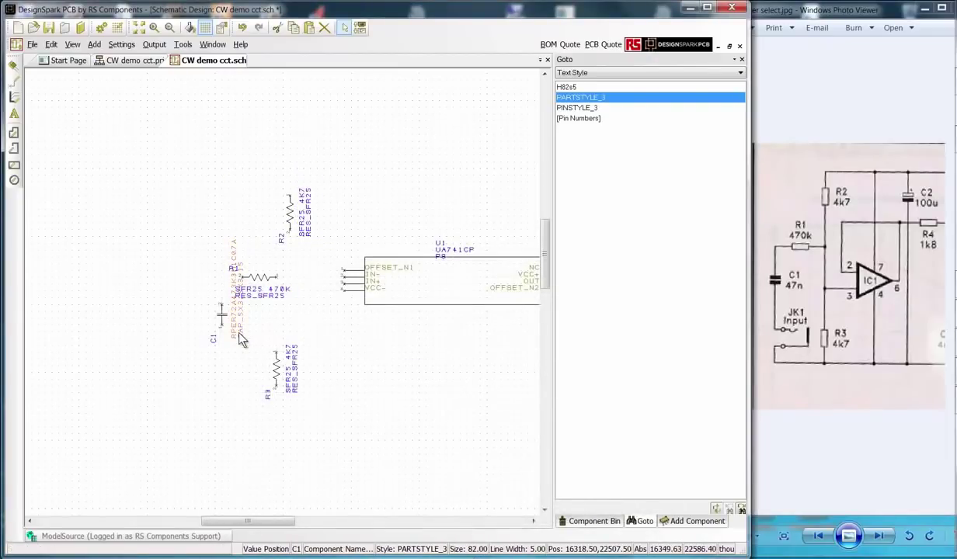
left_click_drag(239, 335, 197, 313)
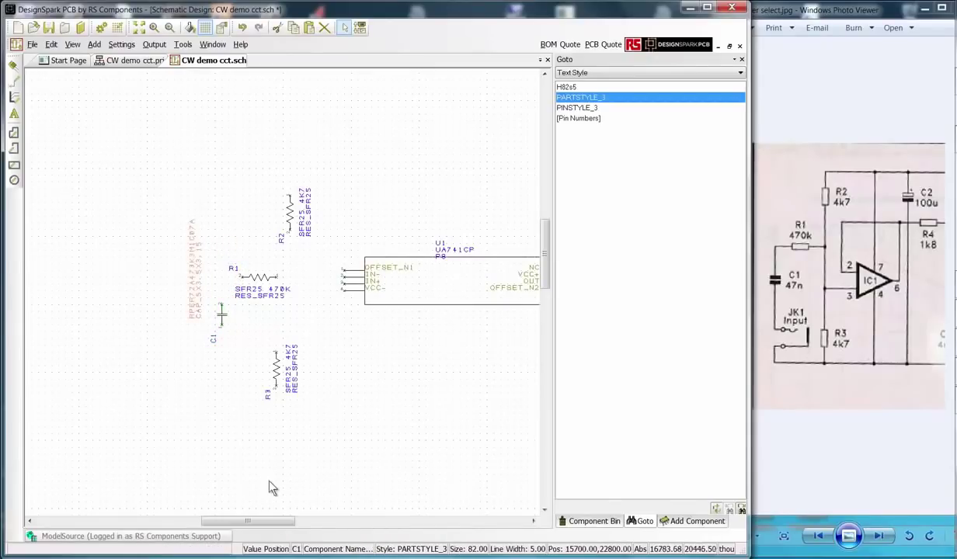
scroll(301, 416, "right", 3)
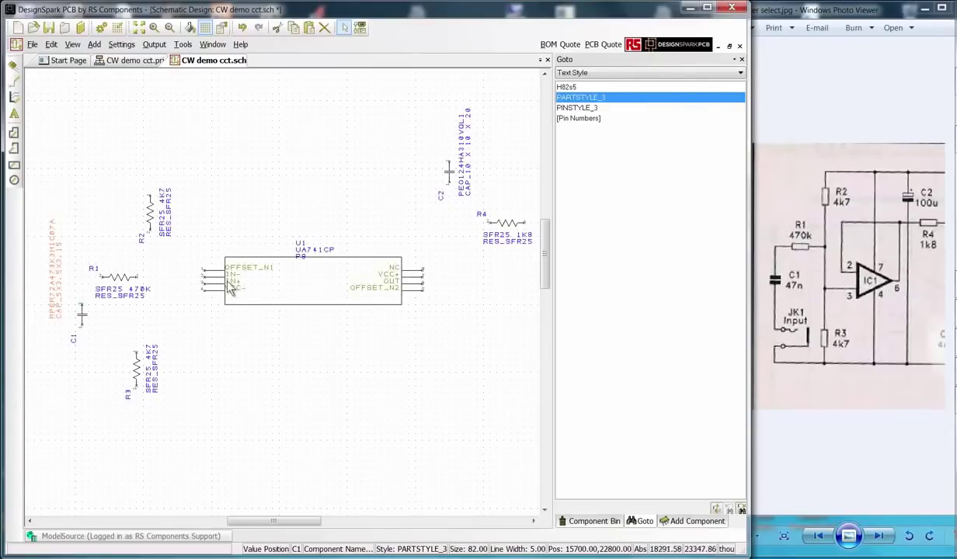
Wire U1's IN- pin up over the chip and across to its OUT pin.
left_click(15, 82)
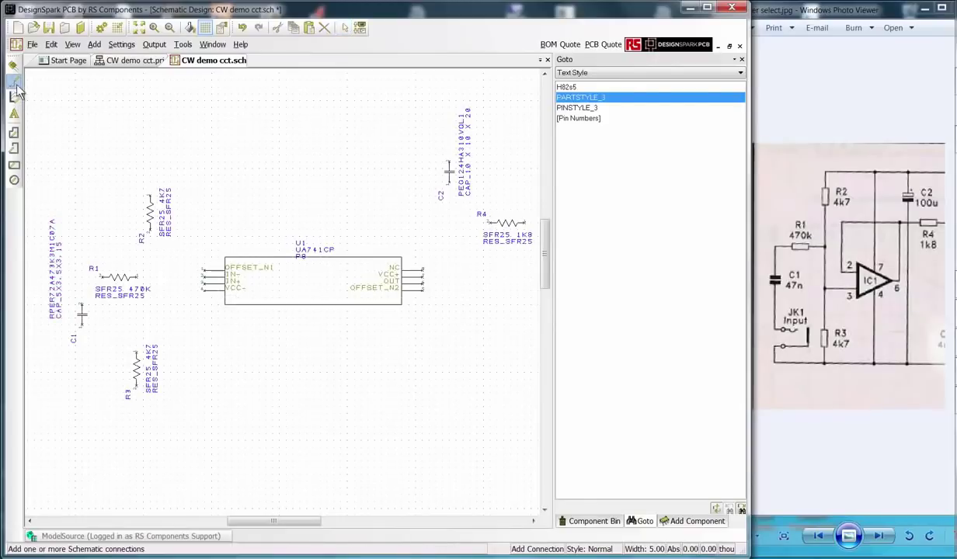
left_click(204, 280)
left_click(192, 276)
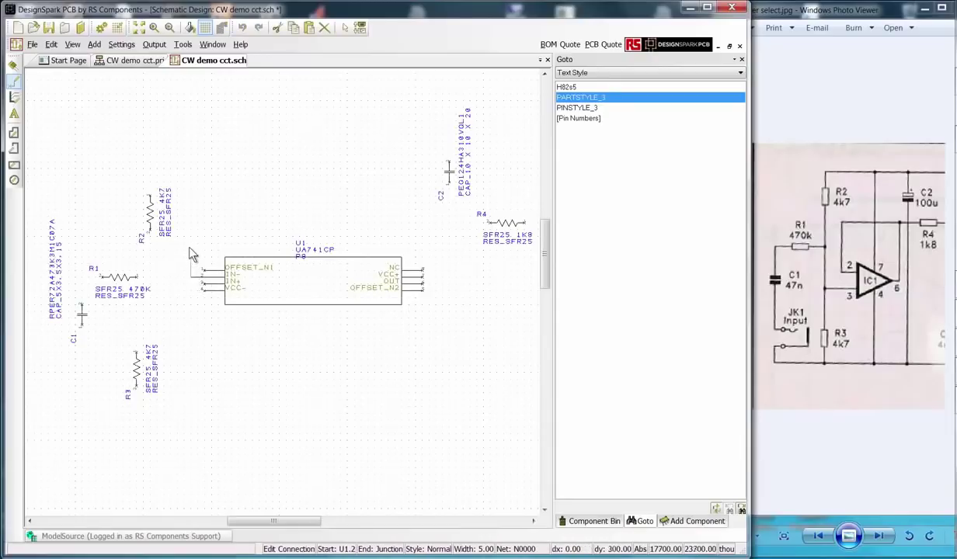
left_click(192, 218)
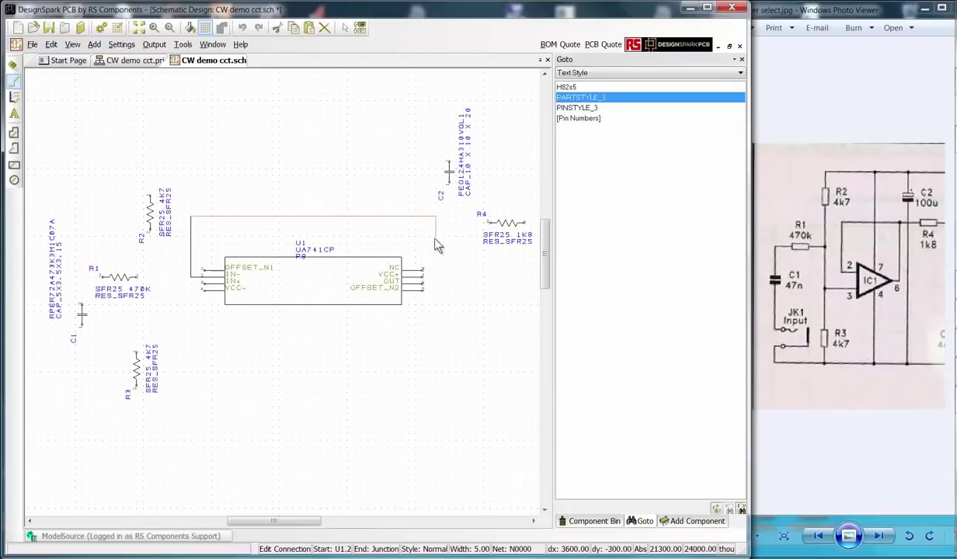
left_click(437, 289)
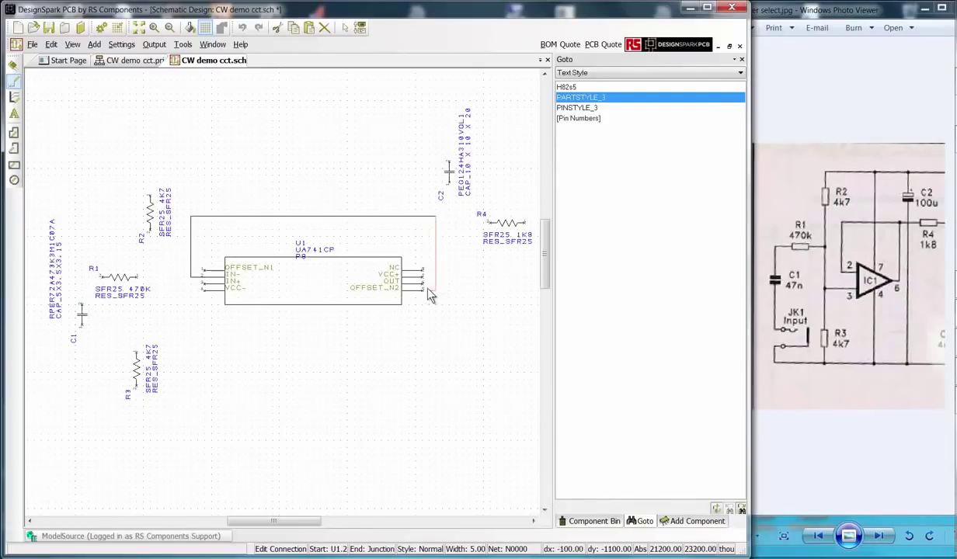
left_click(424, 287)
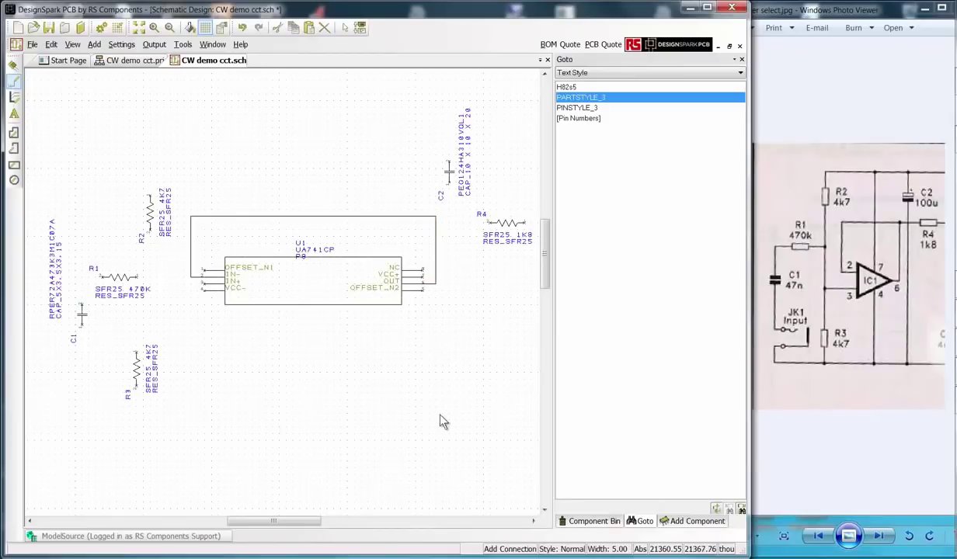
Join R4's left pin to the feedback loop corner and start a wire from IN+.
left_click(489, 222)
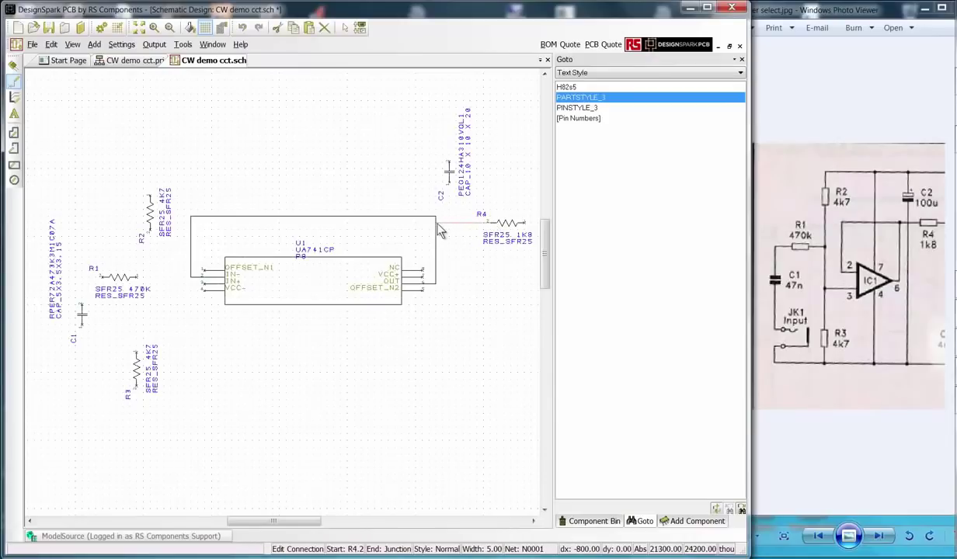
left_click(437, 224)
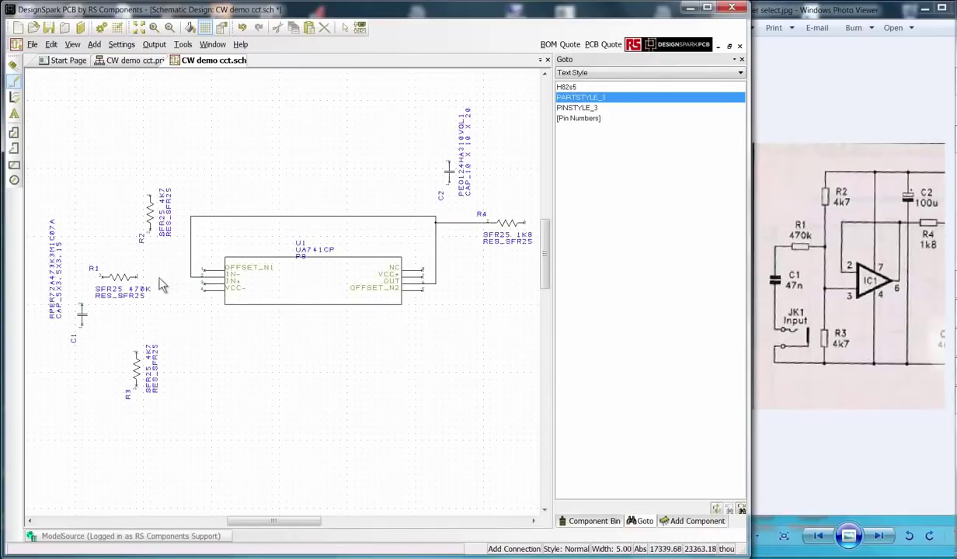
left_click(204, 286)
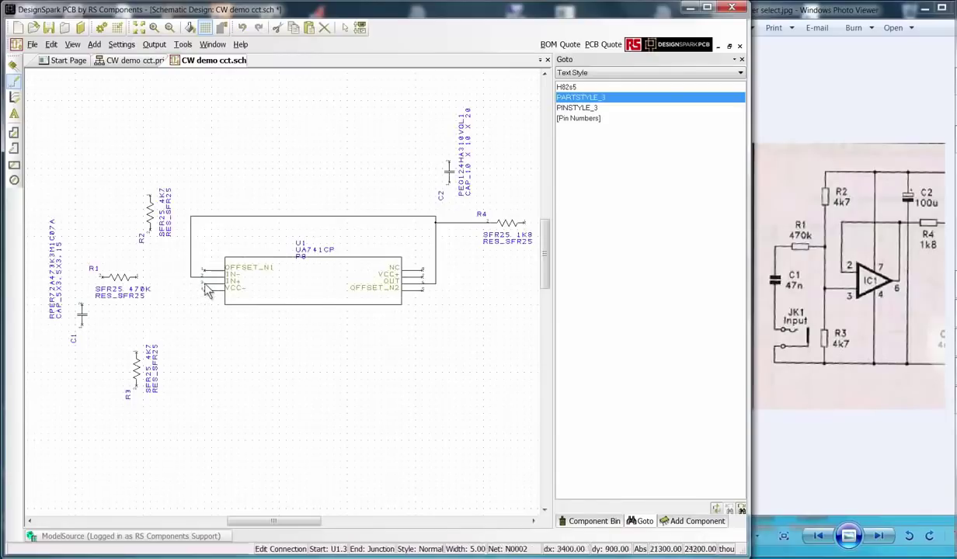
Route the IN+ wire to R2's lower pin and wire R1's right pin into that junction.
left_click(153, 287)
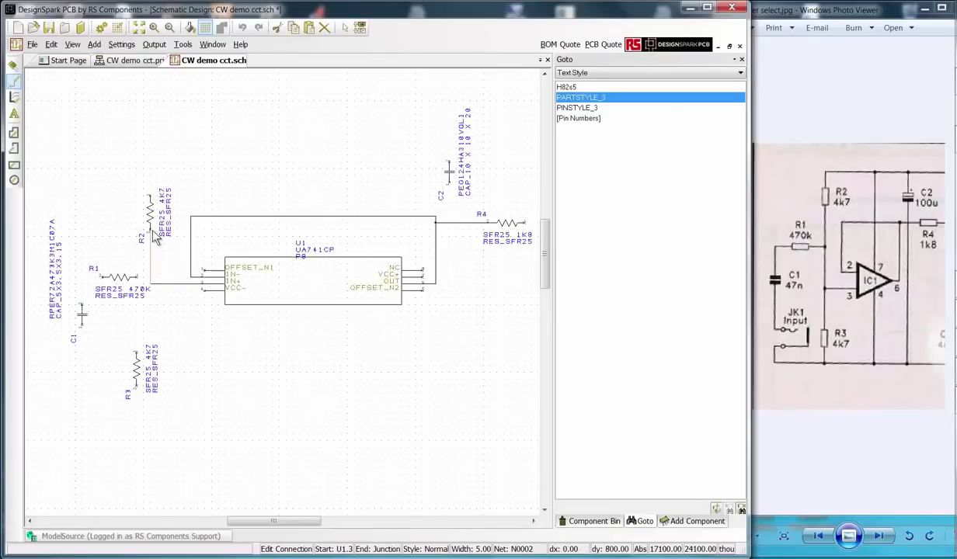
left_click(154, 236)
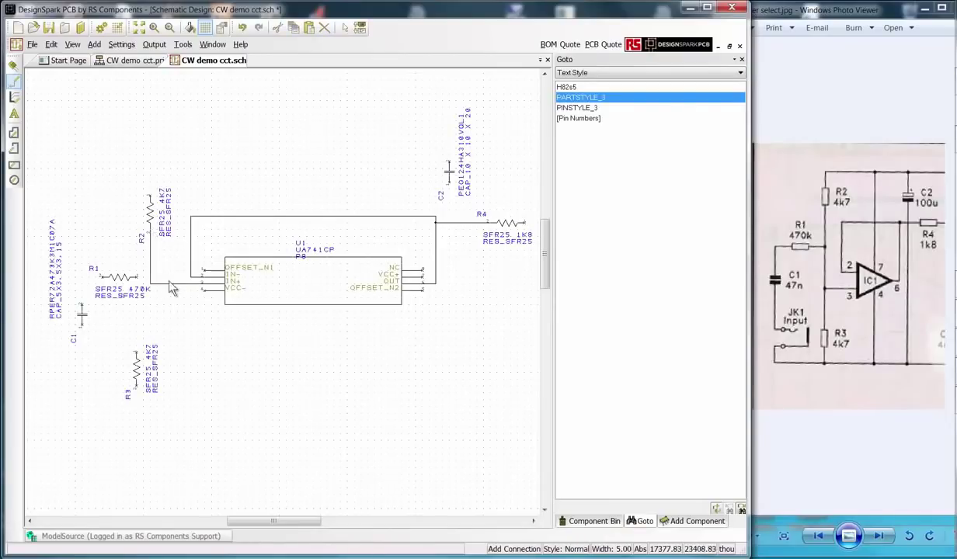
left_click(138, 278)
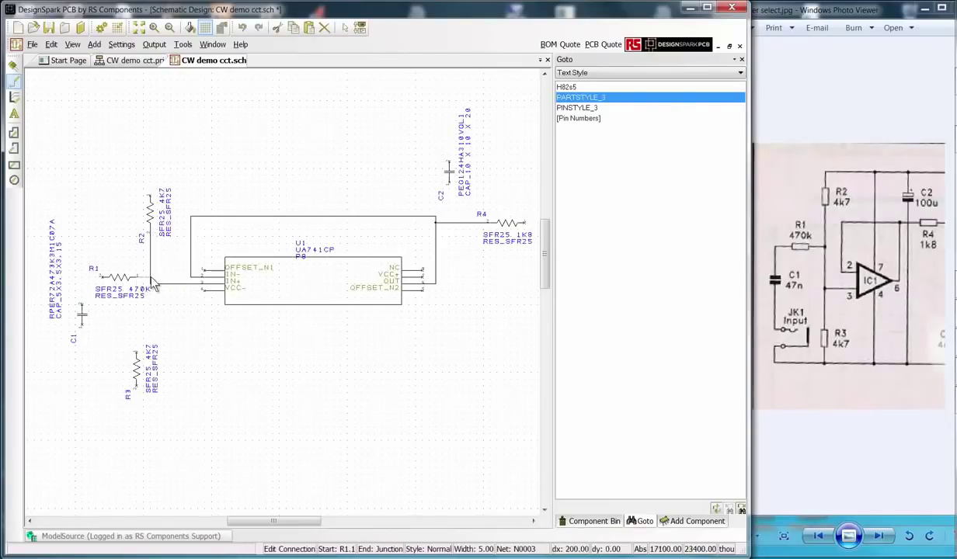
left_click(153, 285)
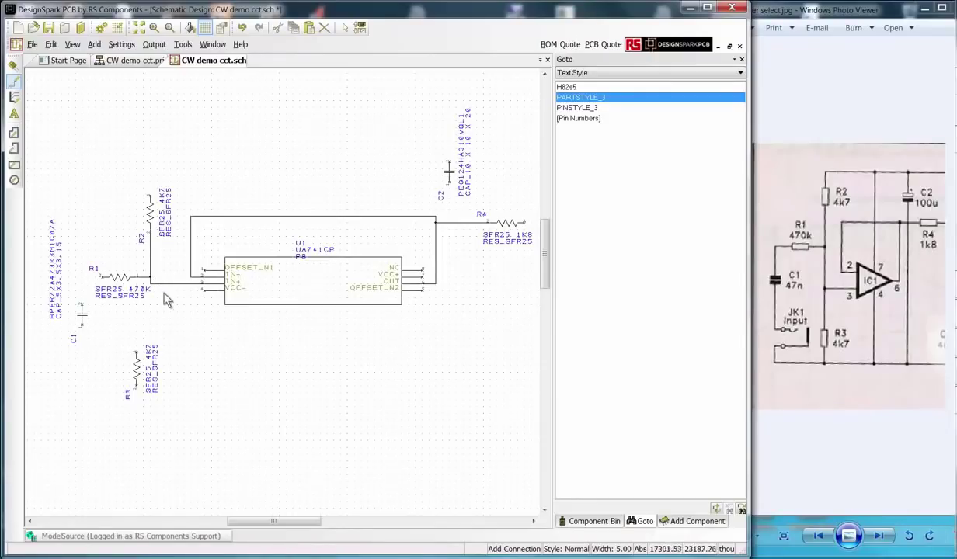
key("Escape")
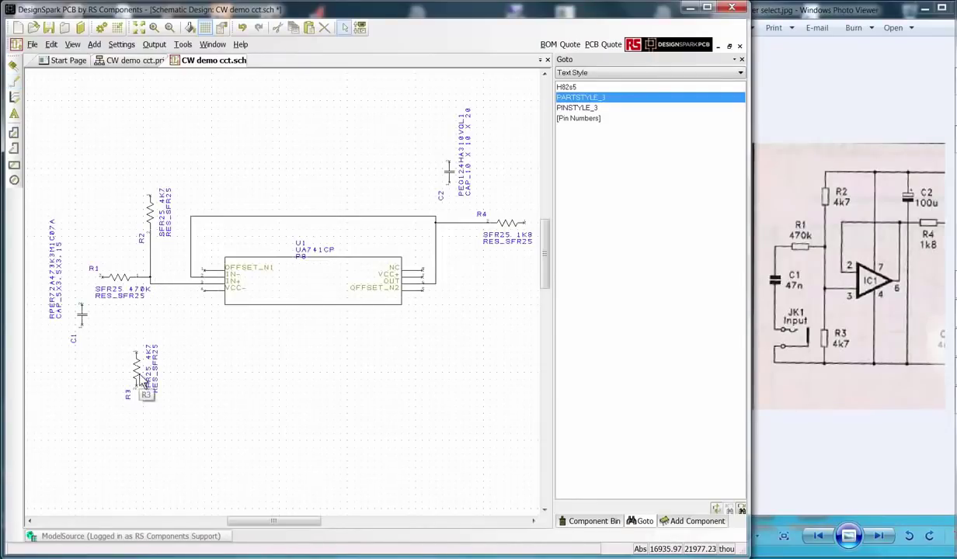
Align R3 below R2 and wire the junction down to R3's top pin.
left_click_drag(145, 380, 153, 371)
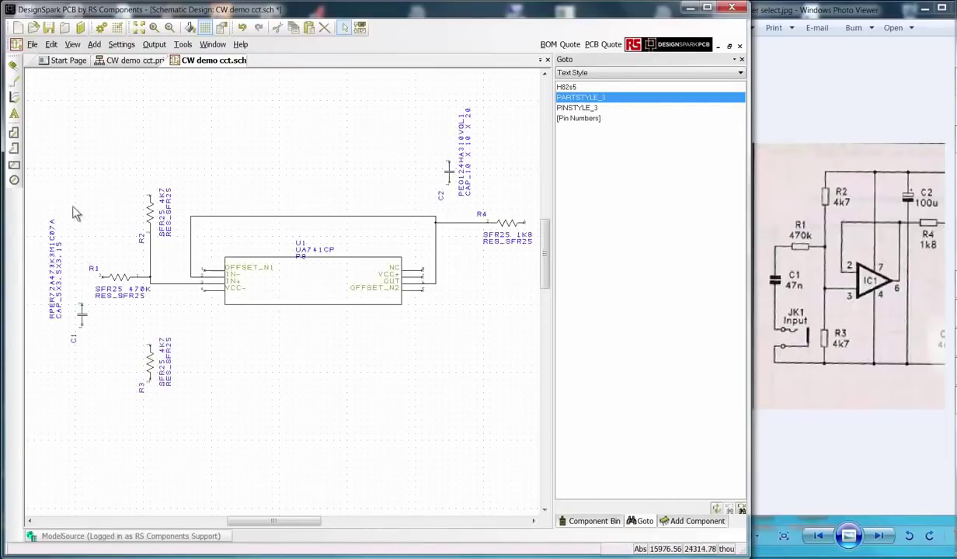
left_click(14, 81)
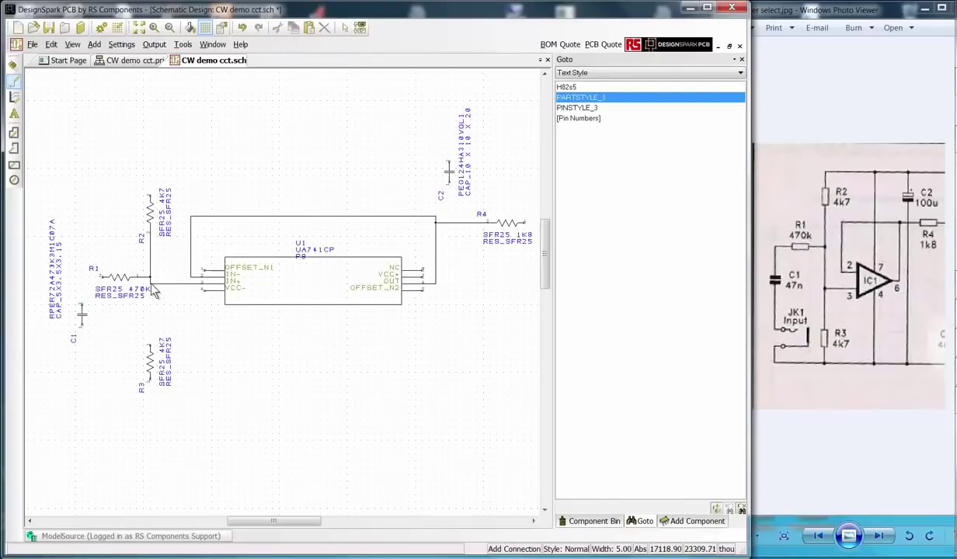
left_click_drag(153, 289, 153, 332)
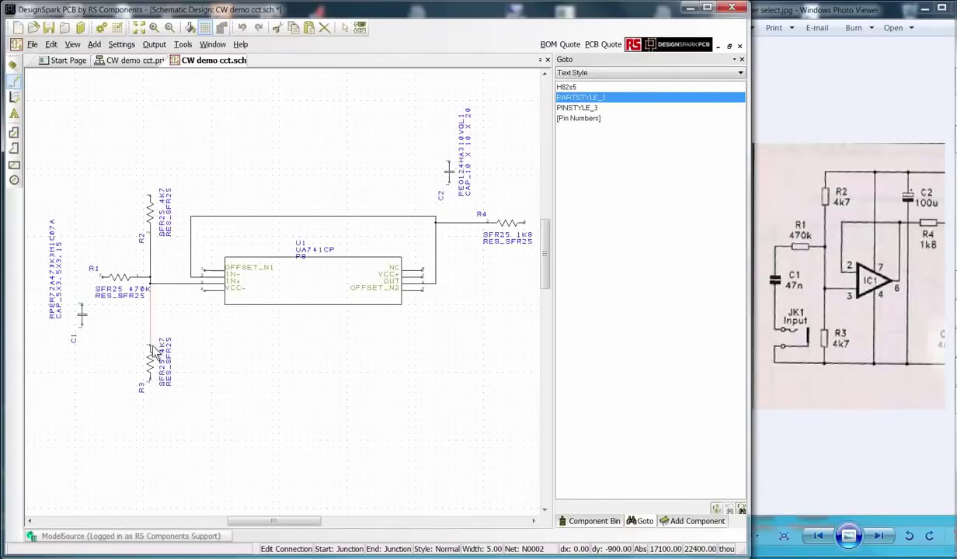
left_click(150, 342)
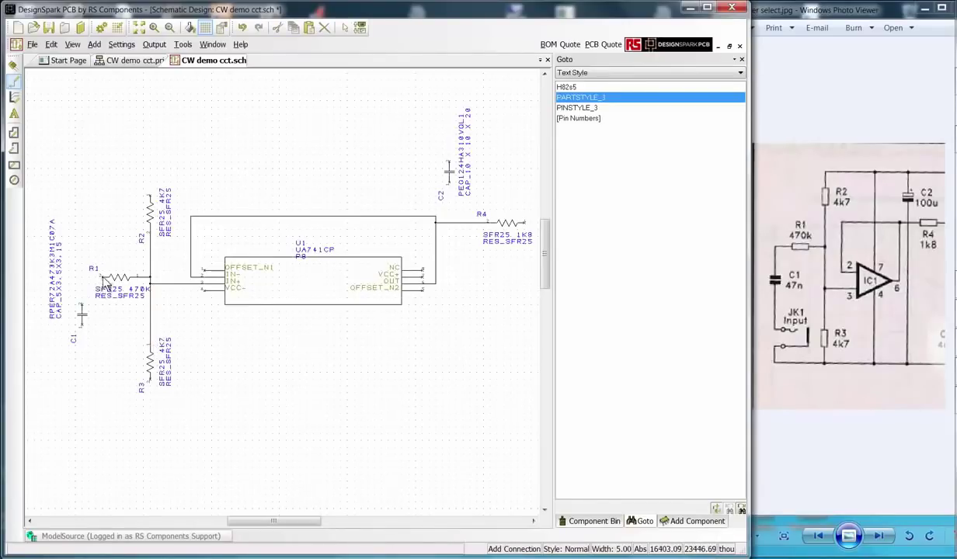
Wire R1's left pin down to C1's top pin.
scroll(104, 283, "up", 2)
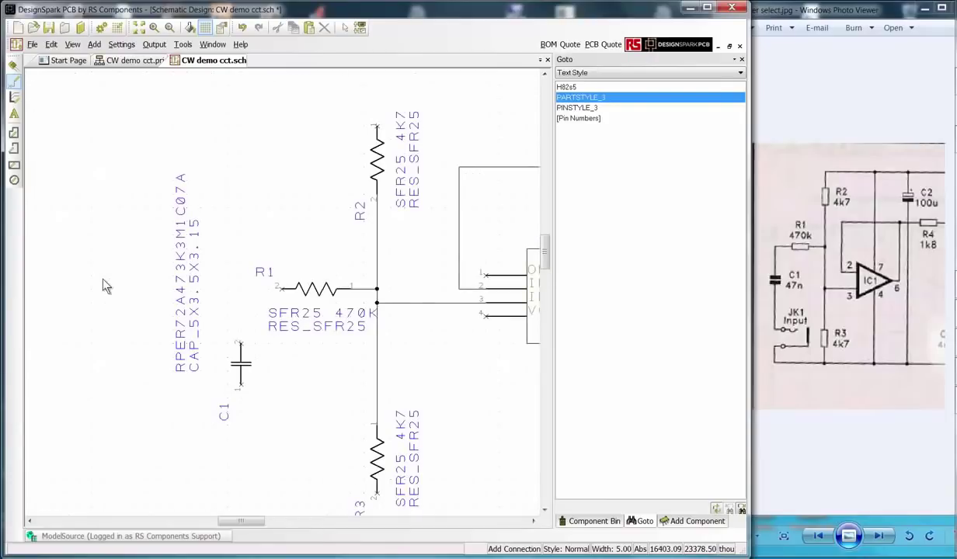
left_click(283, 289)
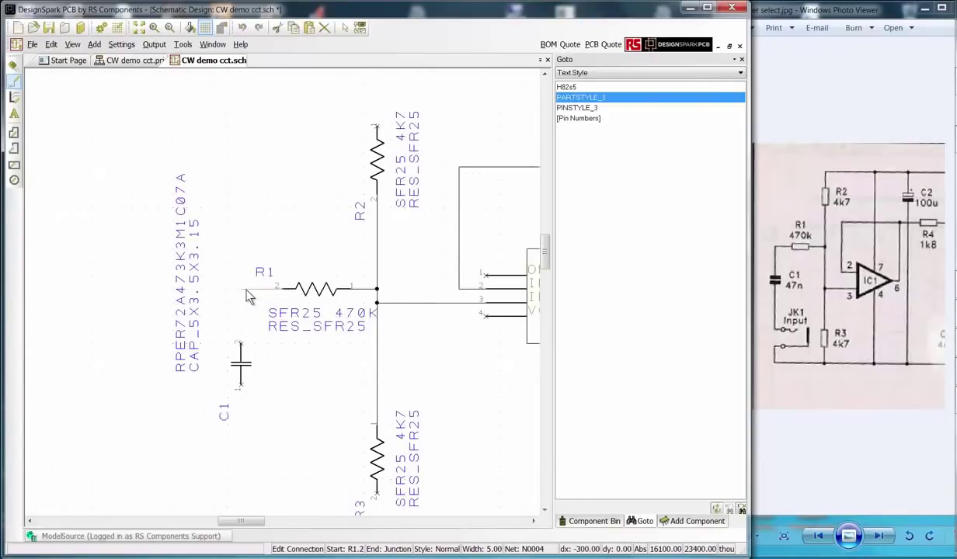
left_click(242, 290)
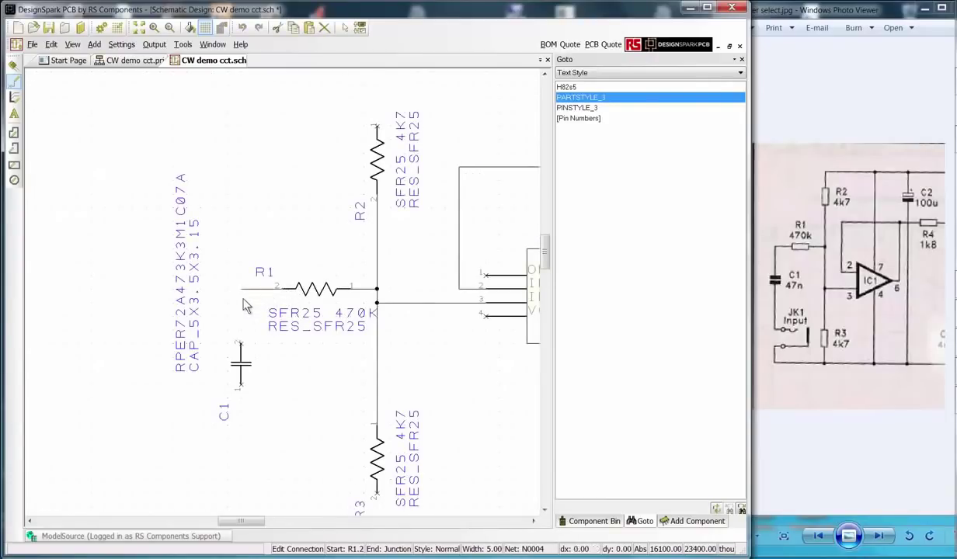
left_click(242, 345)
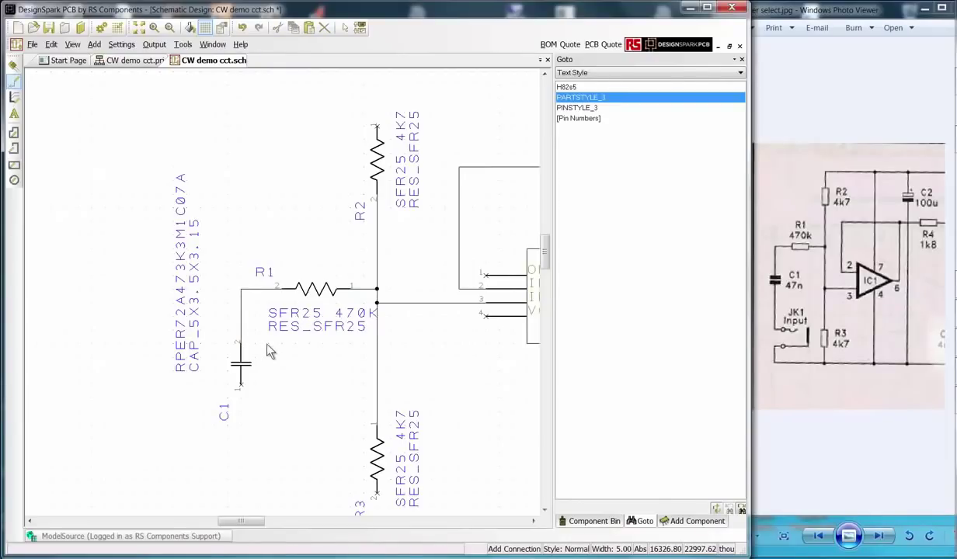
key("minus")
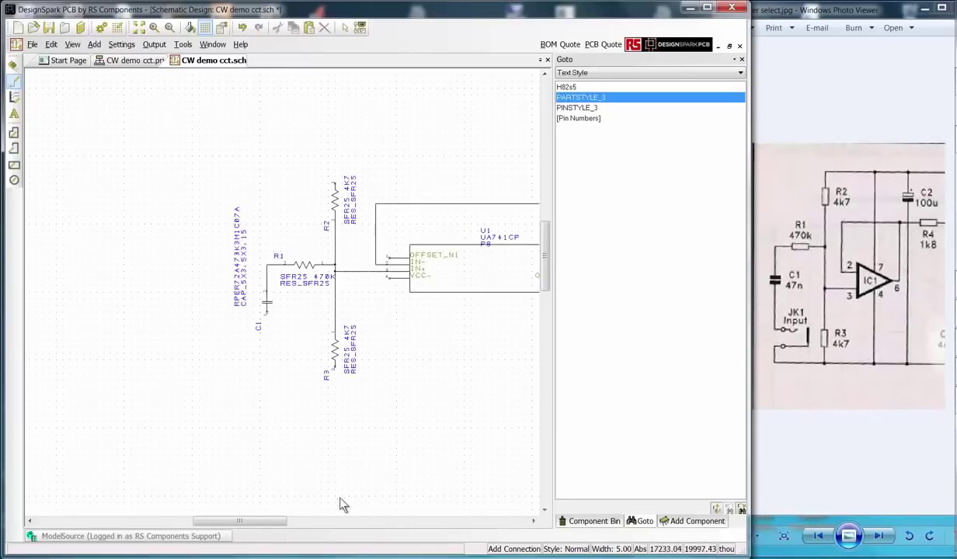
left_click_drag(276, 521, 315, 538)
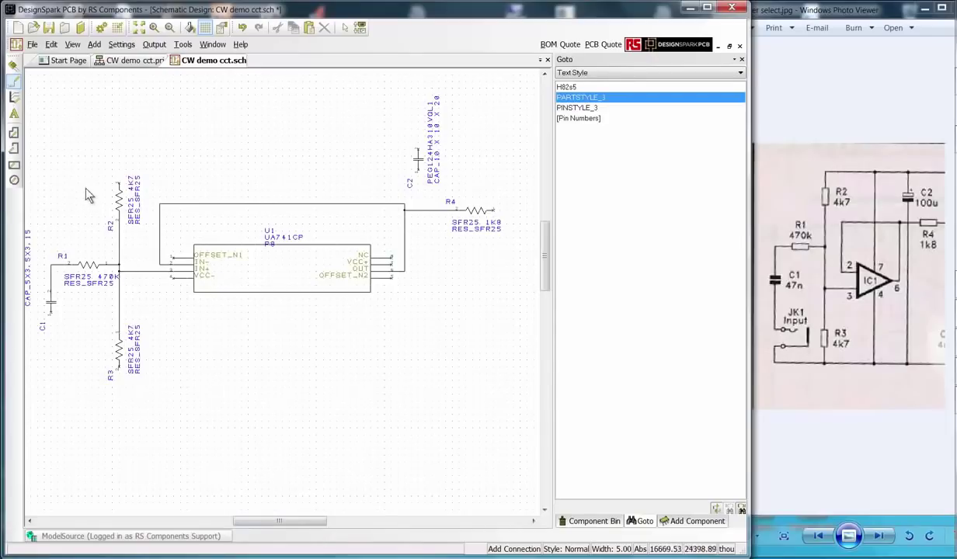
left_click(13, 69)
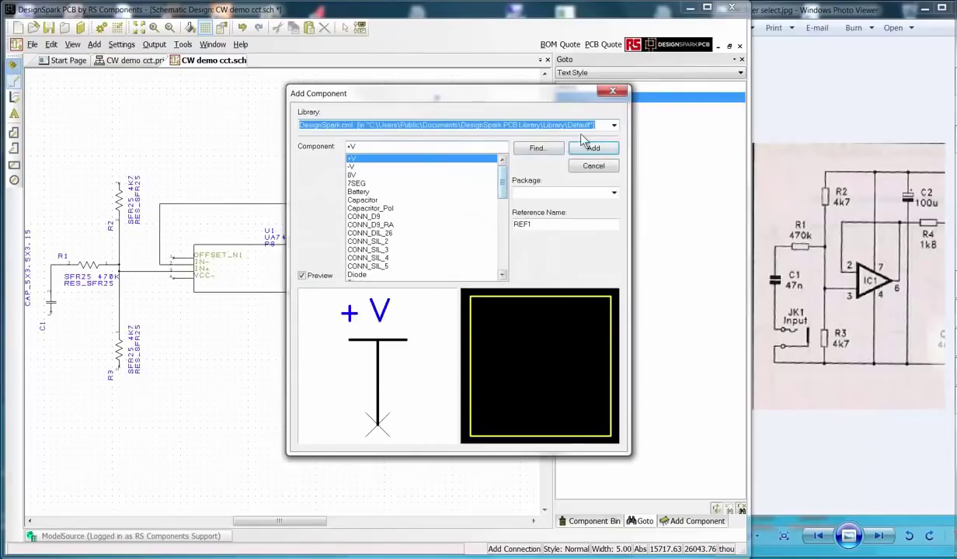
Select the CONN_SIL_2 connector in the default library and add it for placement.
scroll(488, 186, "down", 2)
left_click(367, 201)
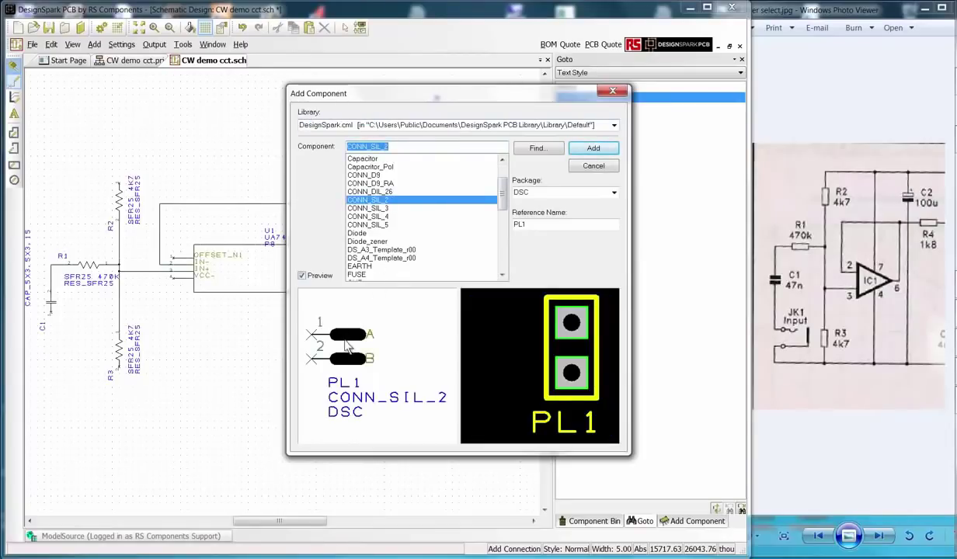
left_click(594, 148)
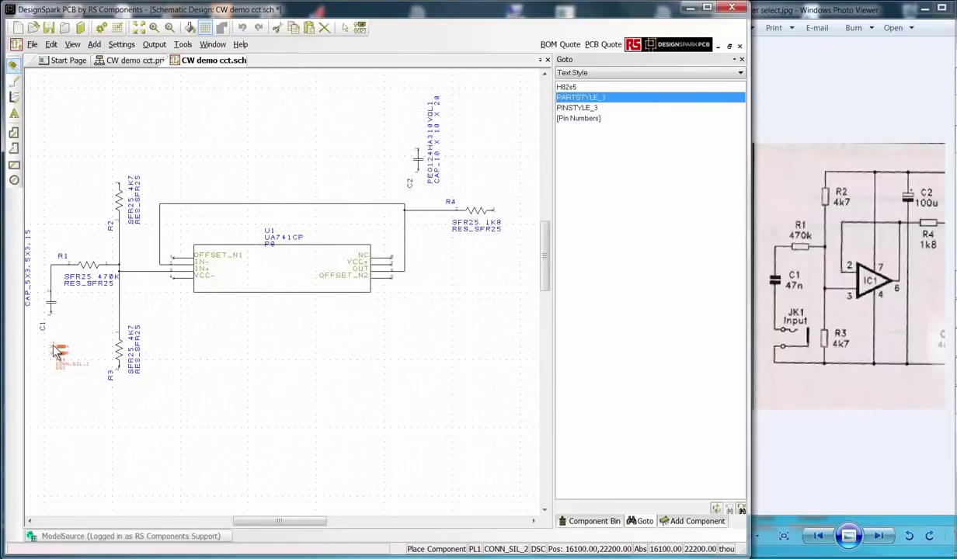
Rotate and place CONN_SIL_2 connectors PL1 below C1, with PL2 and PL3 right of R4.
key("r")
left_click(52, 354)
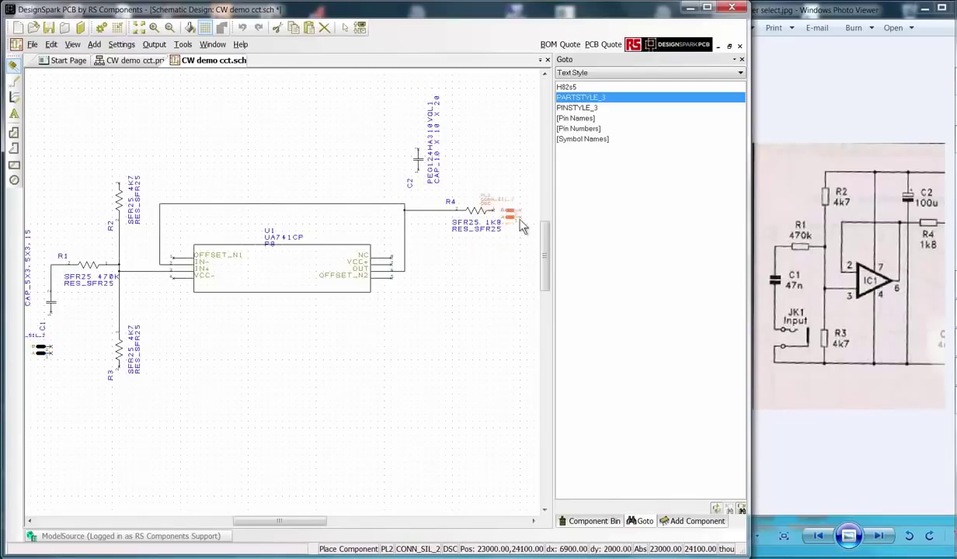
left_click(509, 218)
left_click(509, 264)
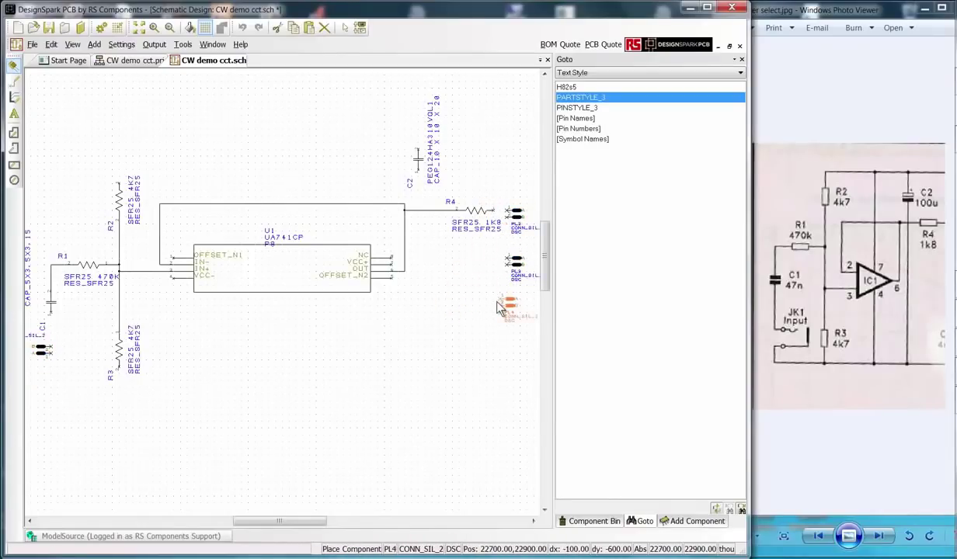
key("Escape")
Wire PL1's pin 1 along the bottom below R3 to the op-amp's VCC- pin.
scroll(159, 301, "up", 2)
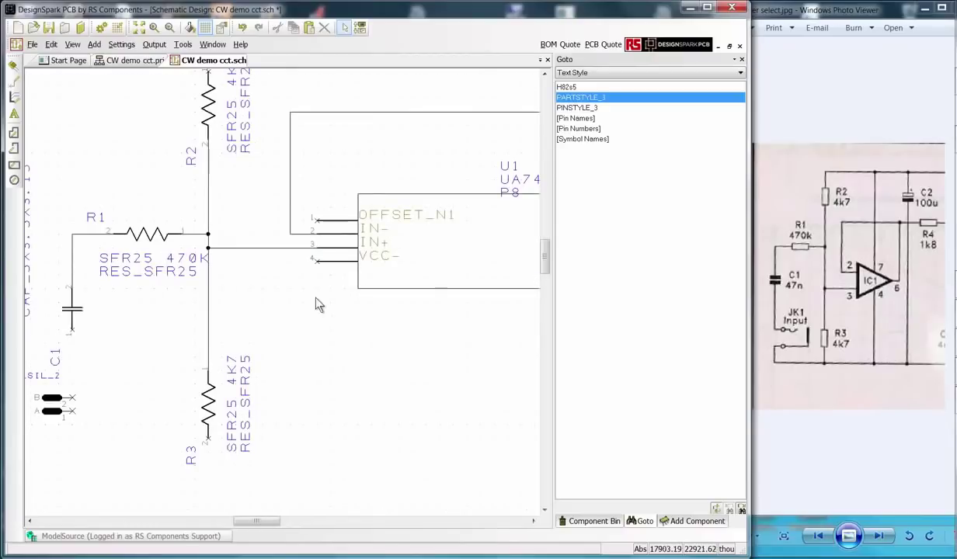
left_click(14, 84)
left_click(71, 397)
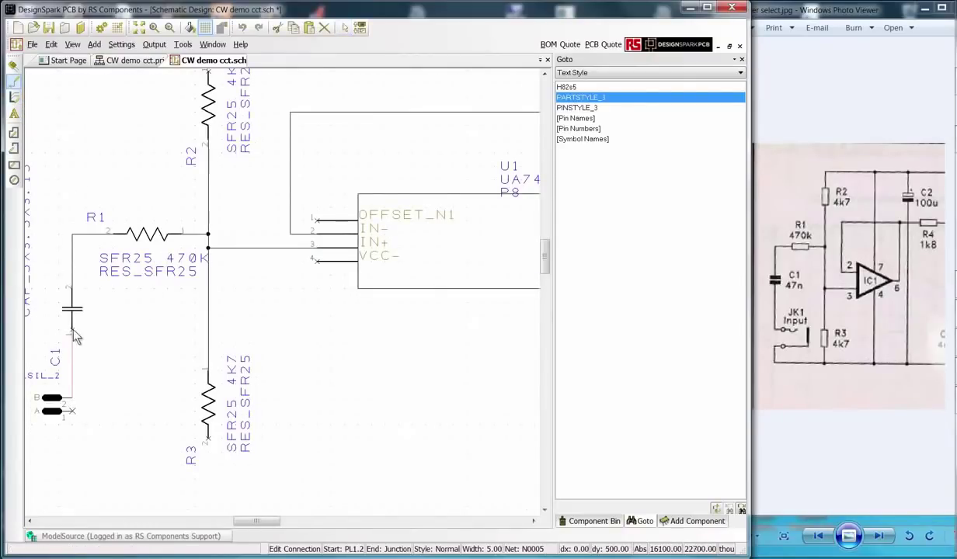
left_click(208, 491)
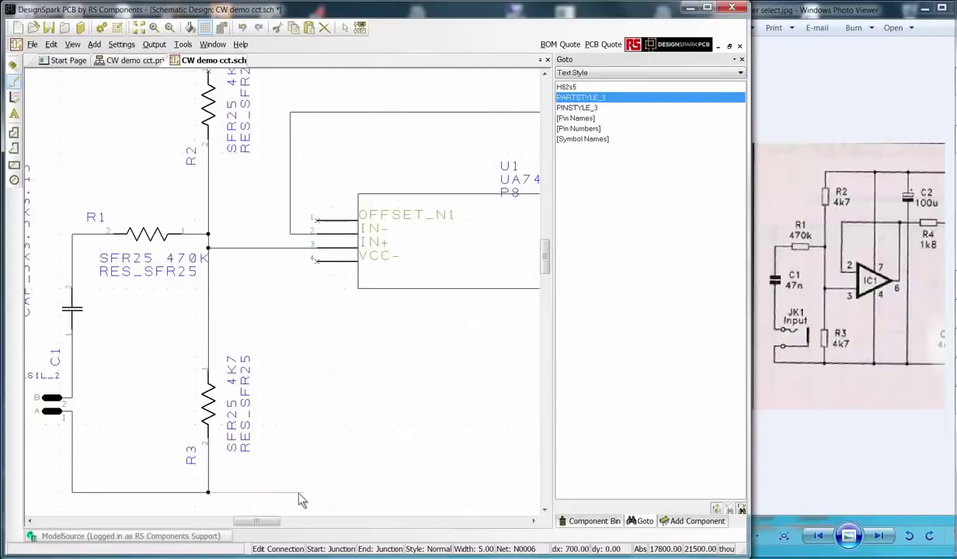
left_click(315, 248)
mouse_move(318, 522)
left_mouse_down()
mouse_move(299, 528)
mouse_move(330, 528)
left_mouse_up()
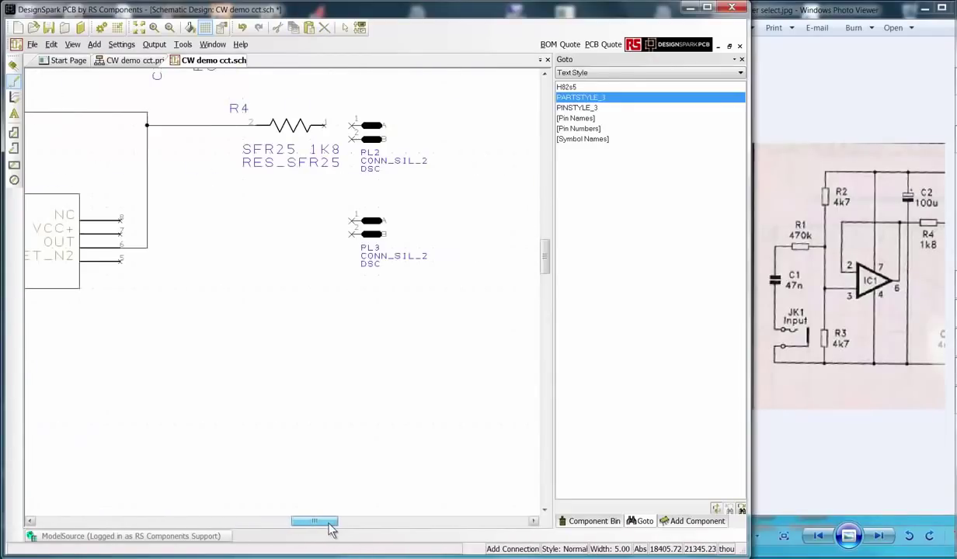
Join PL2 pin 2 to PL3 pin 2, and PL3 to the bottom rail, merging the nets.
left_click(352, 136)
left_click(352, 233)
scroll(352, 233, "down", 2)
left_click(425, 193)
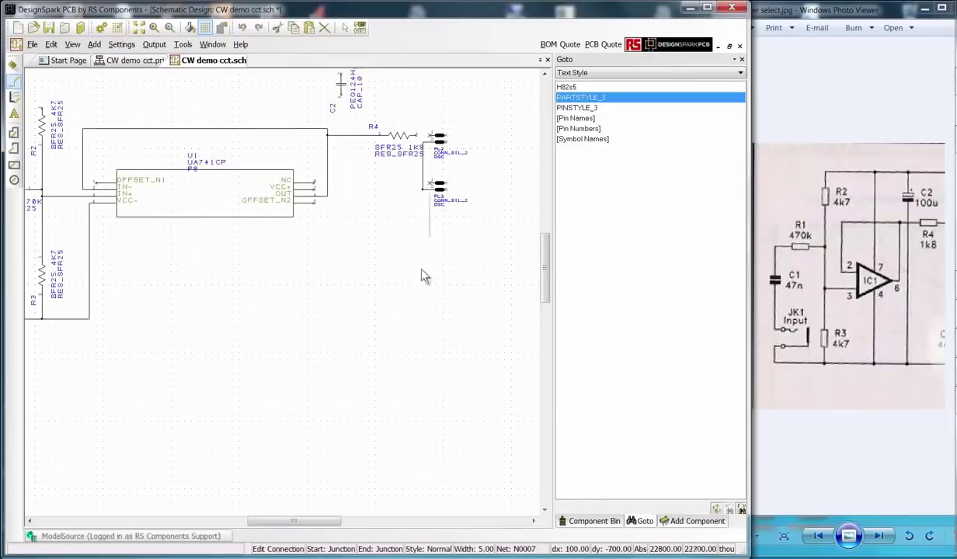
left_click(88, 319)
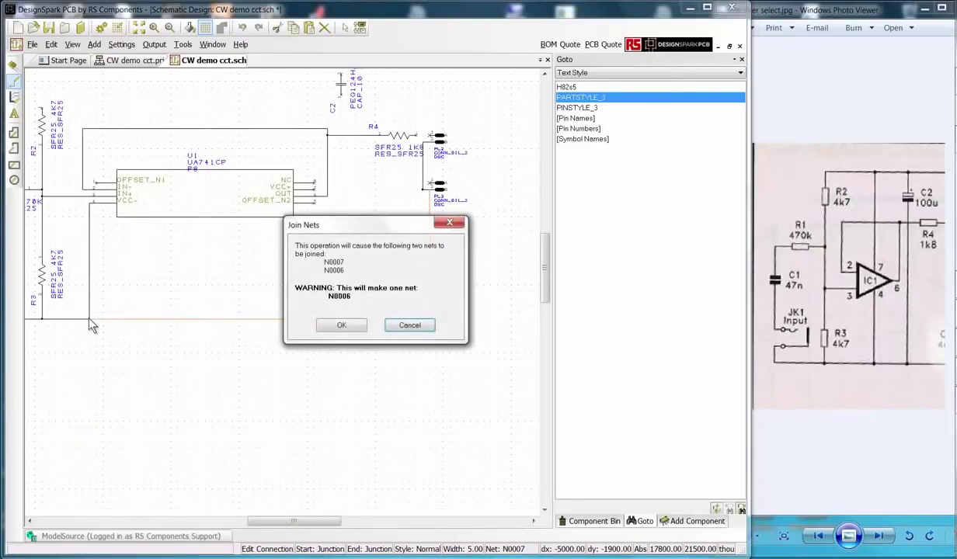
left_click(340, 327)
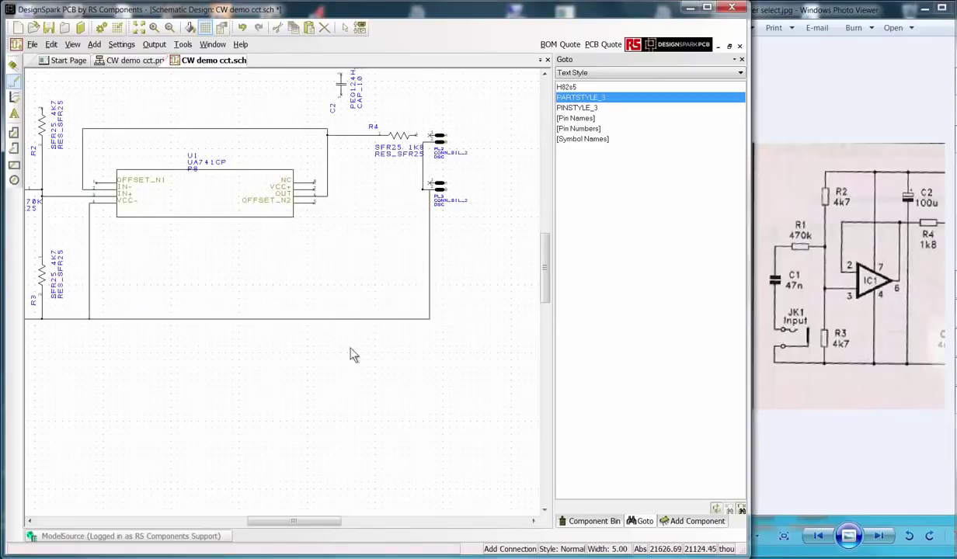
Connect C2's lower pin to the bottom rail and PL3 pin 1 to the R4 wire and C2's top pin.
left_click(341, 91)
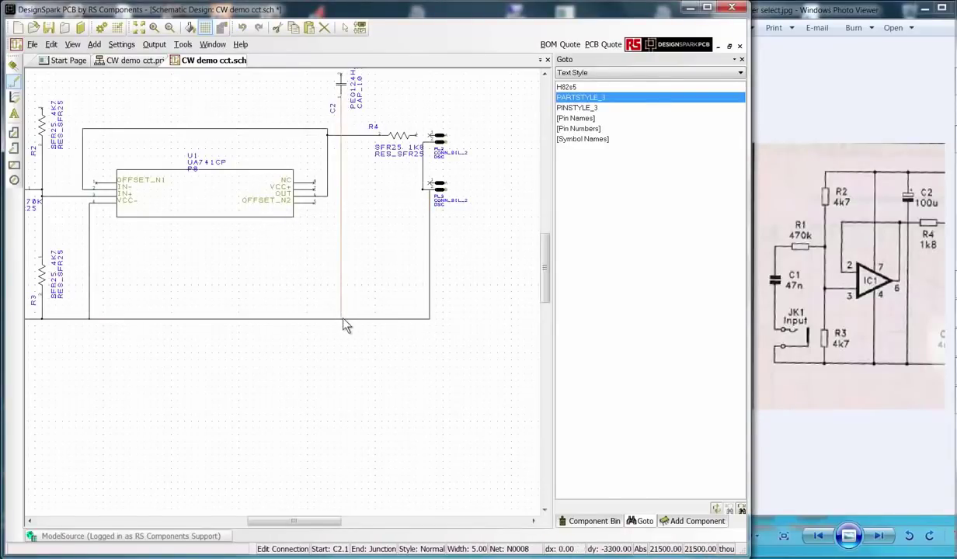
left_click(340, 318)
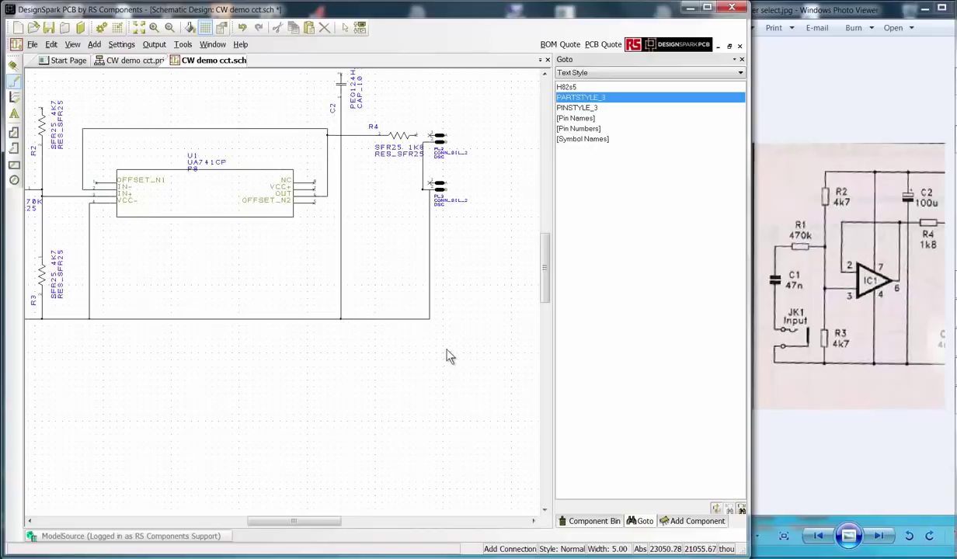
left_click(429, 186)
left_click(368, 183)
left_click(368, 136)
left_click(341, 68)
Wire C2's top pin to R2's top pin and tie U1's VCC+ pin to the top wire.
scroll(544, 241, "up", 2)
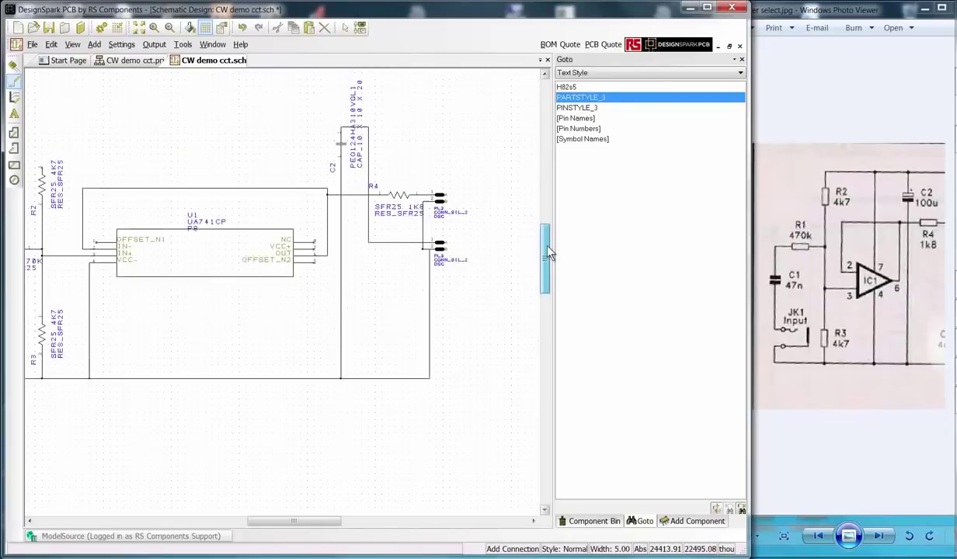
left_click(340, 127)
left_click(42, 166)
left_click(316, 246)
left_click(319, 127)
left_click(139, 27)
Move R2's reference label above the resistor and rotate it to read horizontally.
left_click(140, 27)
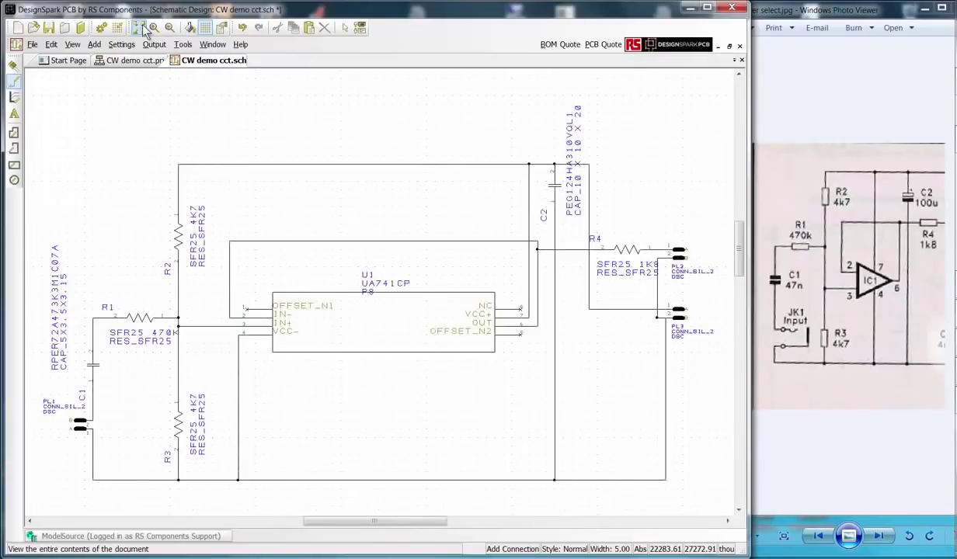
left_click_drag(167, 278, 207, 219)
key("r")
key("r")
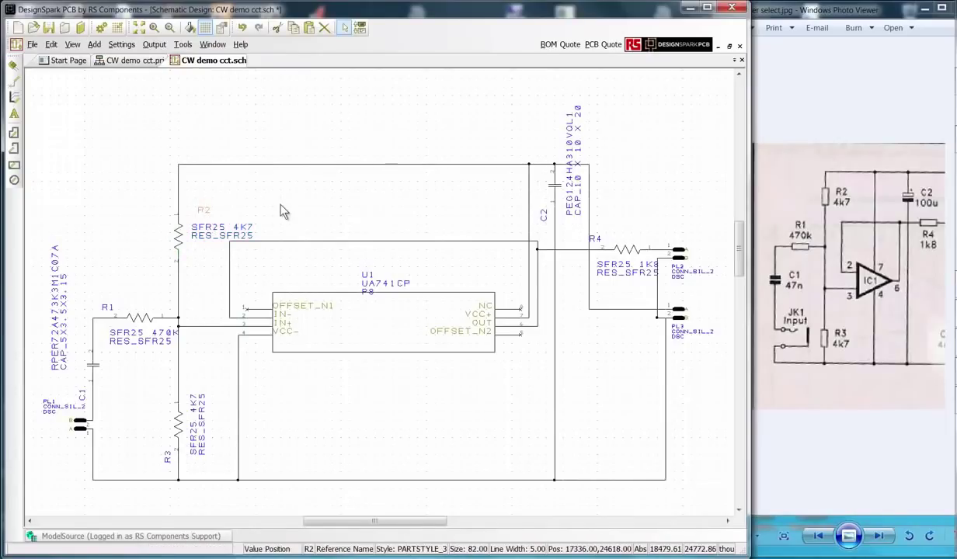
left_click(179, 242)
In R2's Properties, untick Package and Pin Numbers, then apply and confirm.
right_click(180, 242)
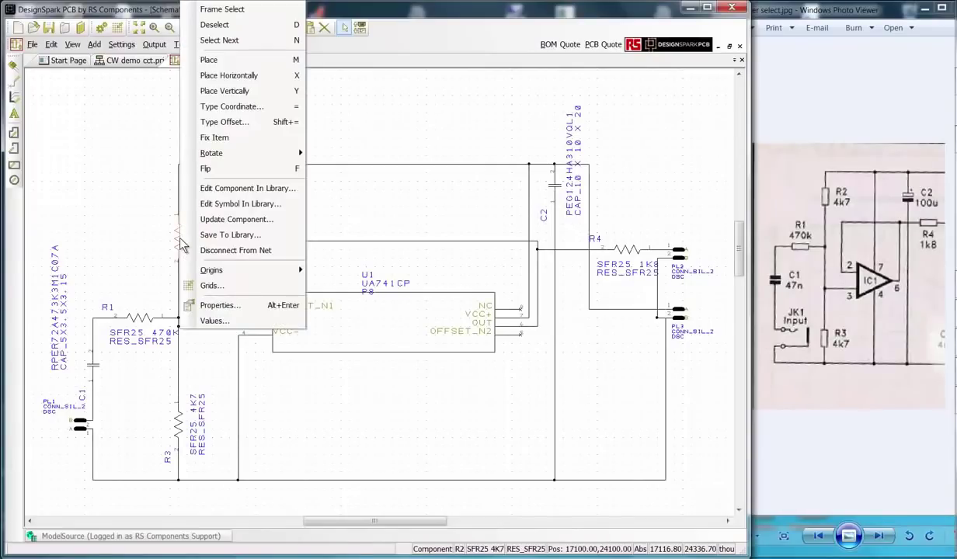
left_click(209, 305)
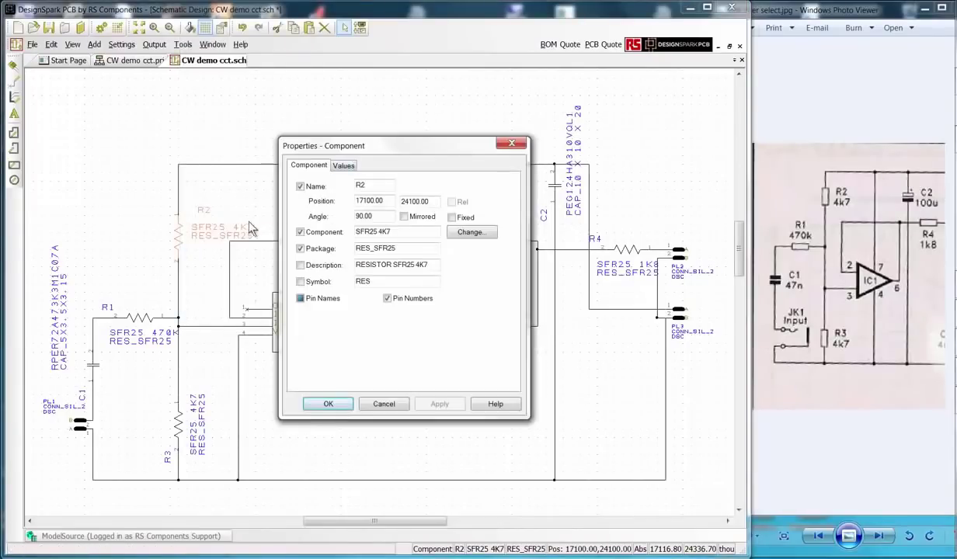
left_click(300, 249)
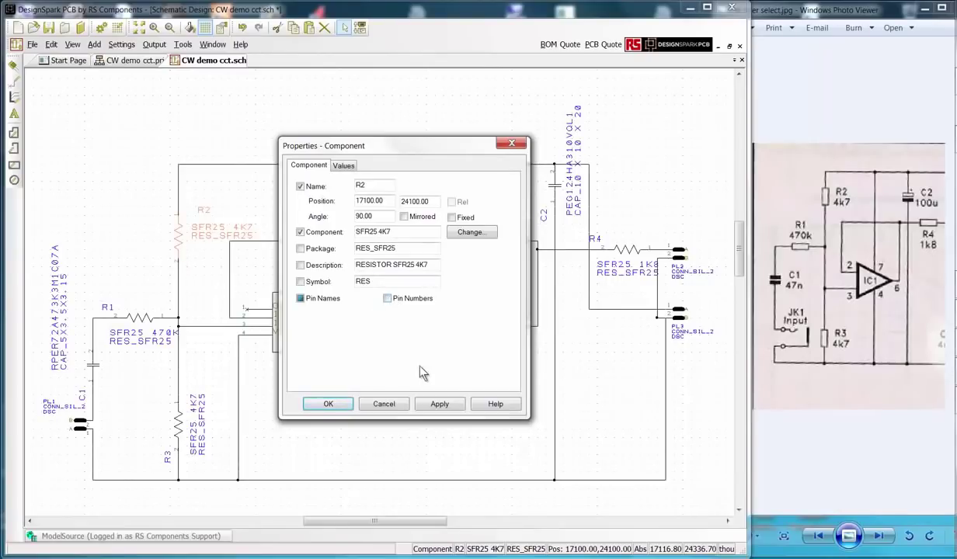
left_click(435, 404)
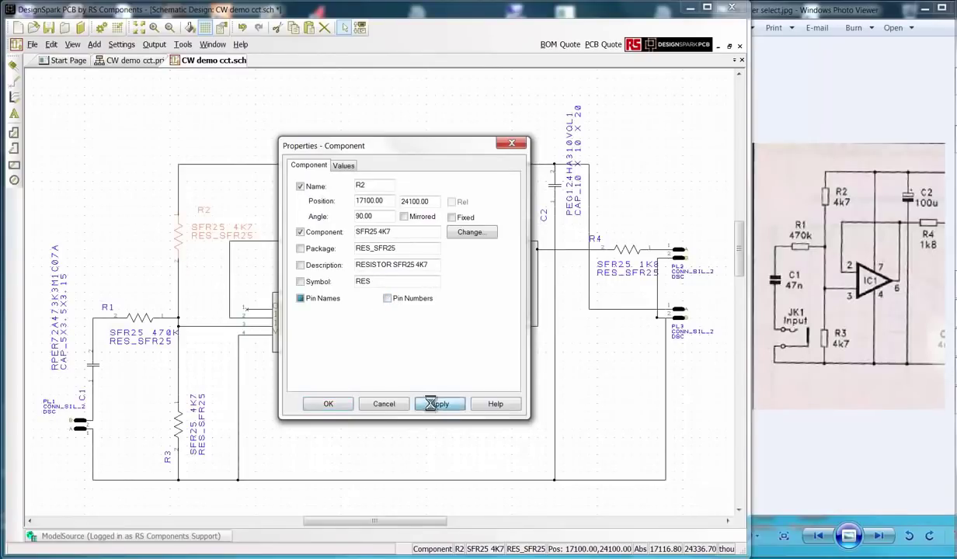
left_click(327, 404)
Nudge R2's labels and the wire to R4 down, and shift the right vertical wire left.
left_click_drag(197, 206, 195, 219)
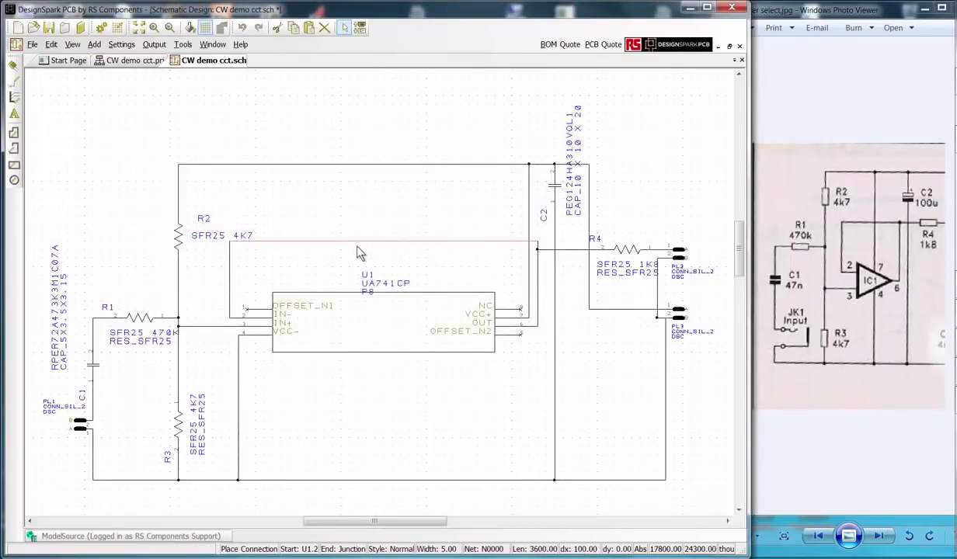
left_click_drag(358, 252, 358, 255)
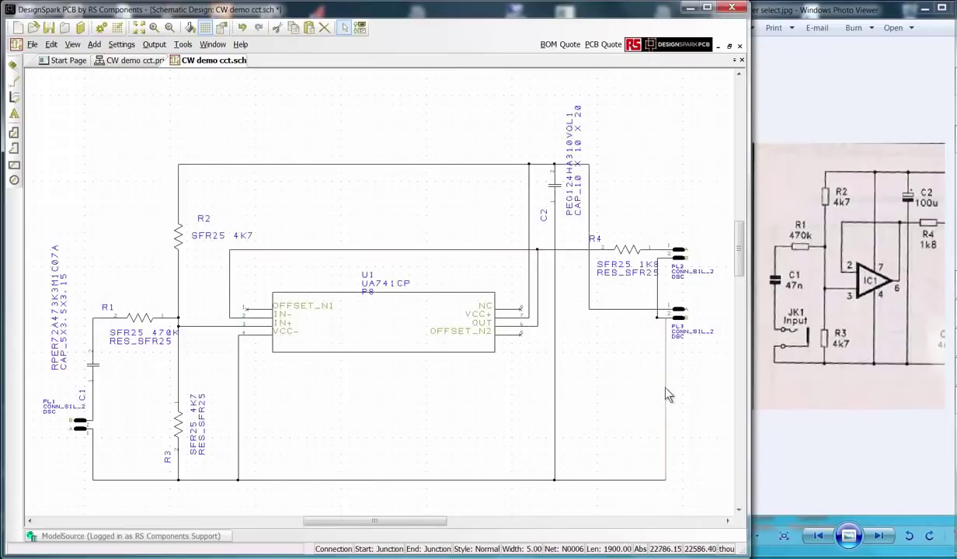
left_click_drag(663, 387, 644, 382)
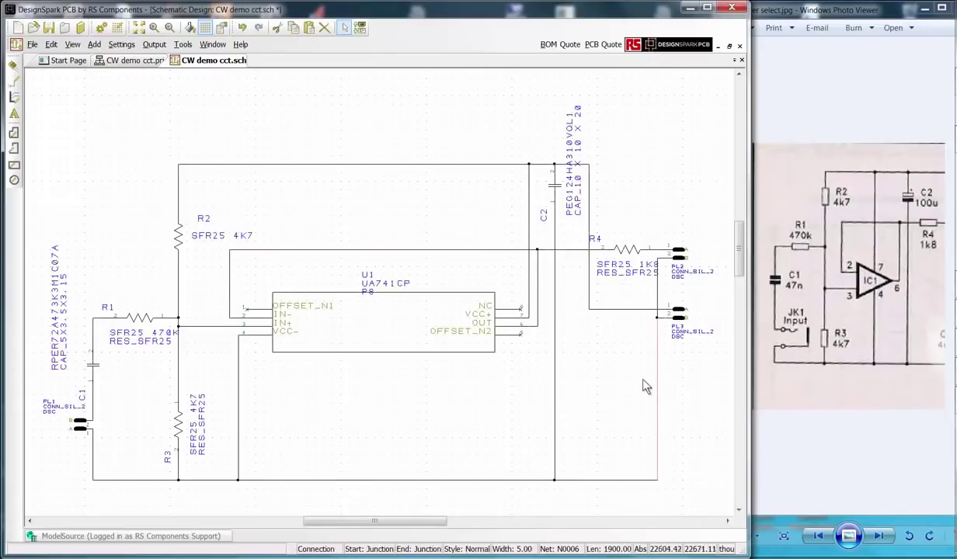
Translate the schematic to PCB with default technology, thou units, 2 Layer Board and default outline.
left_click(183, 45)
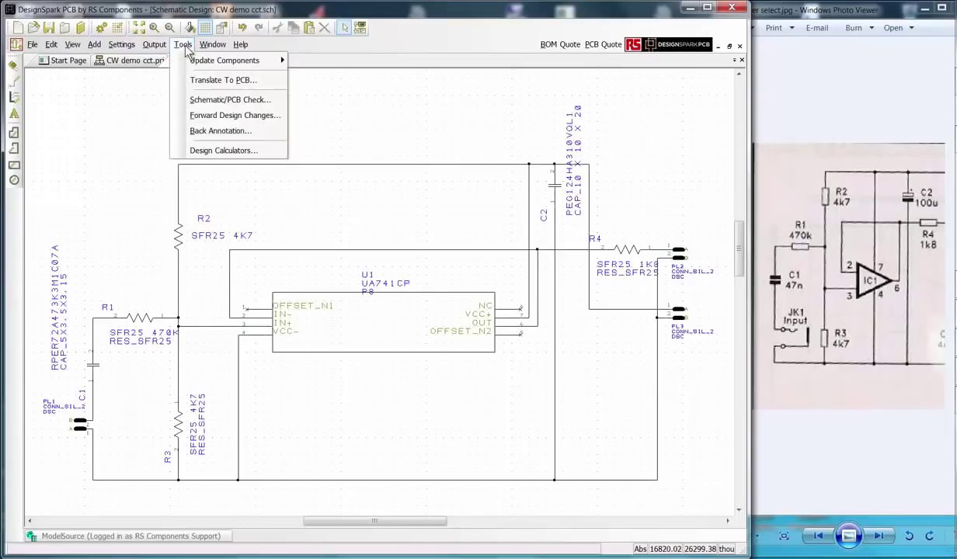
left_click(208, 80)
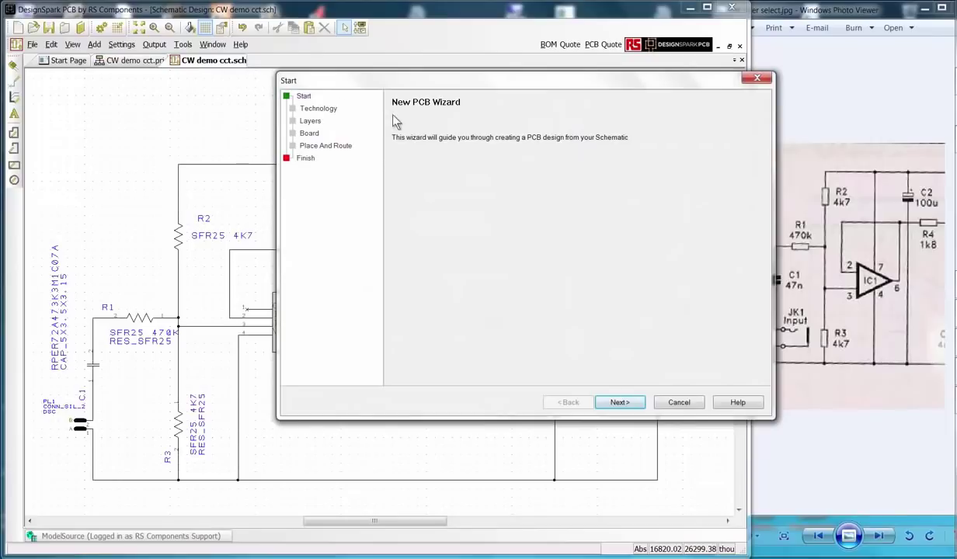
left_click(619, 403)
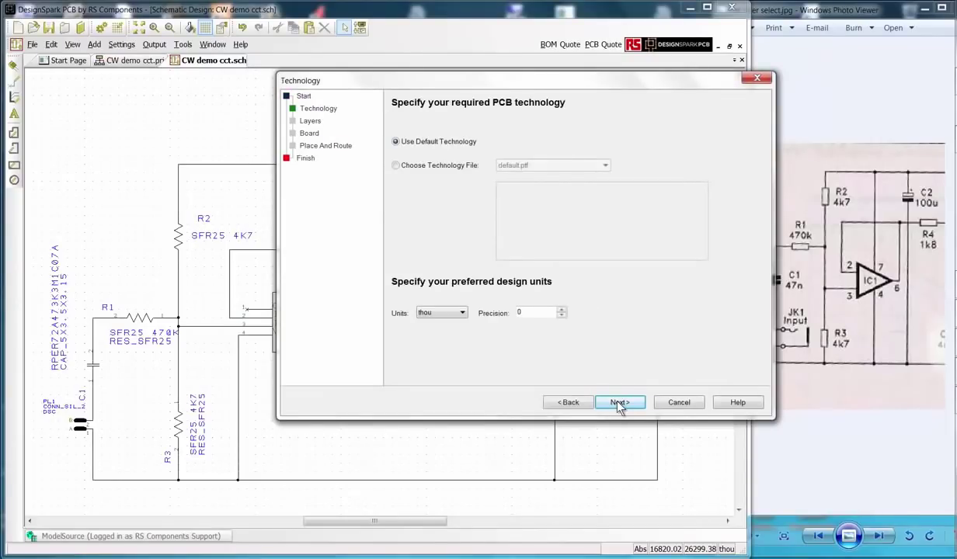
left_click(615, 404)
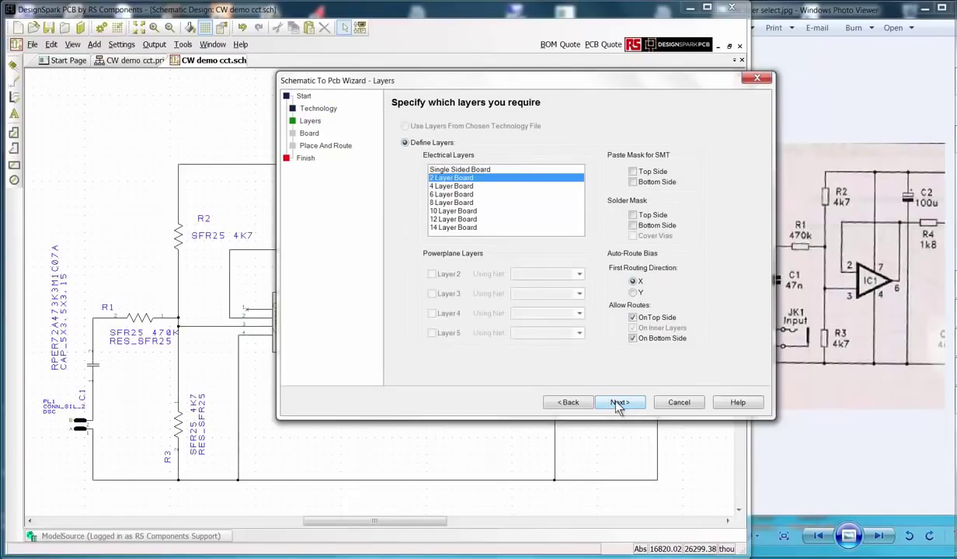
left_click(617, 403)
left_click(620, 406)
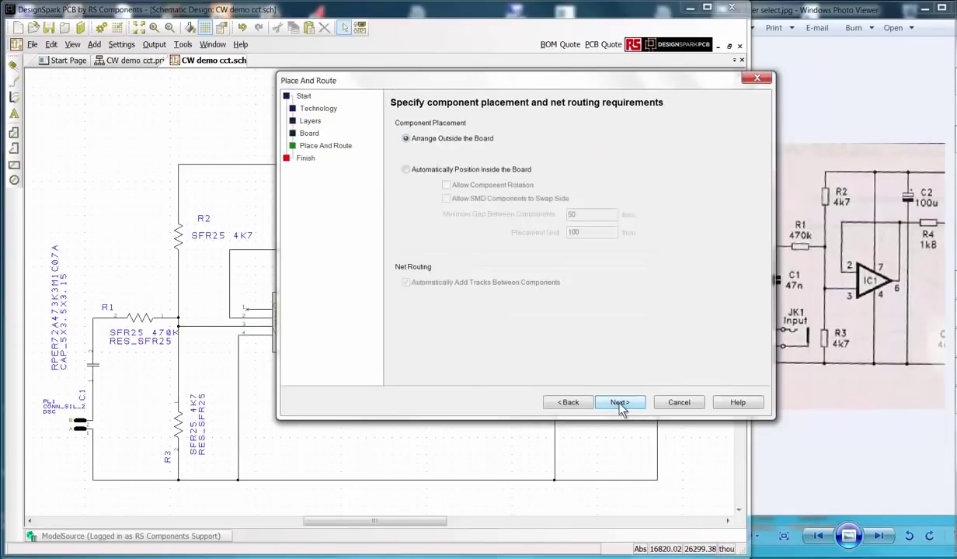
left_click(619, 407)
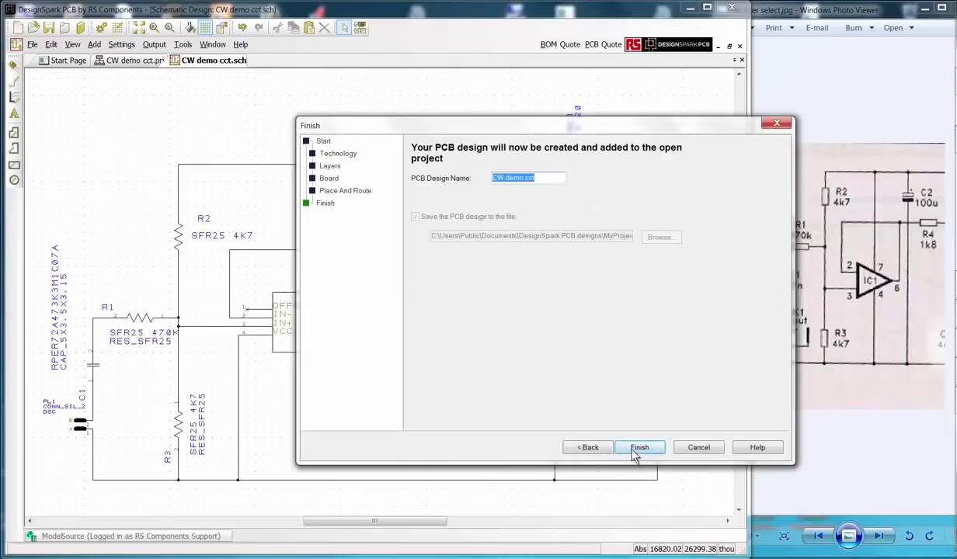
left_click(633, 446)
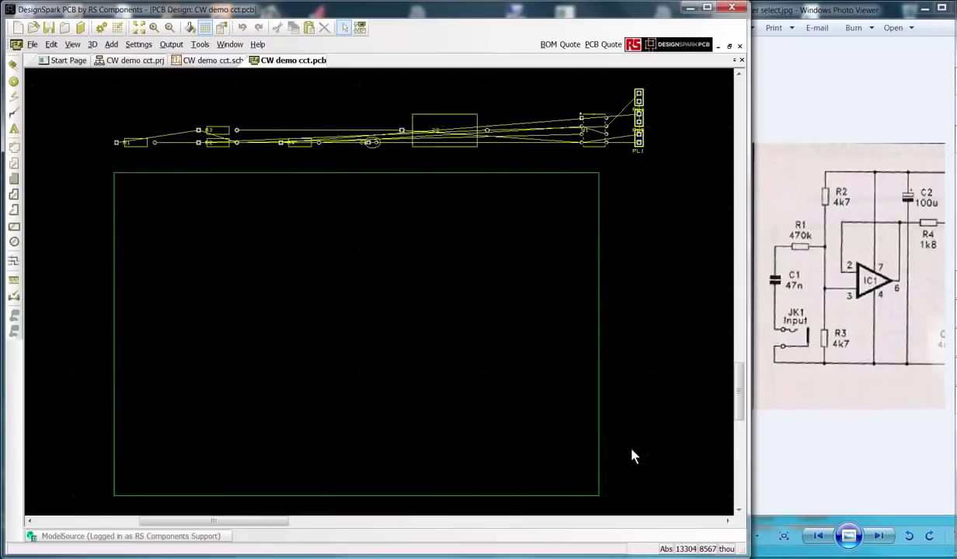
Maximize the window and drag R1 onto the board's left side, R2 above it and R3 below.
key("super+Up")
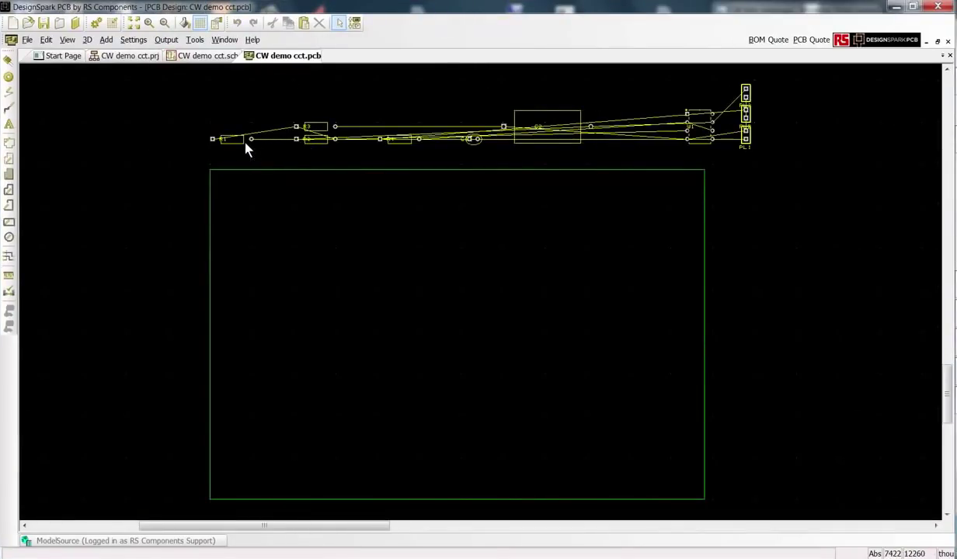
left_click_drag(239, 143, 277, 332)
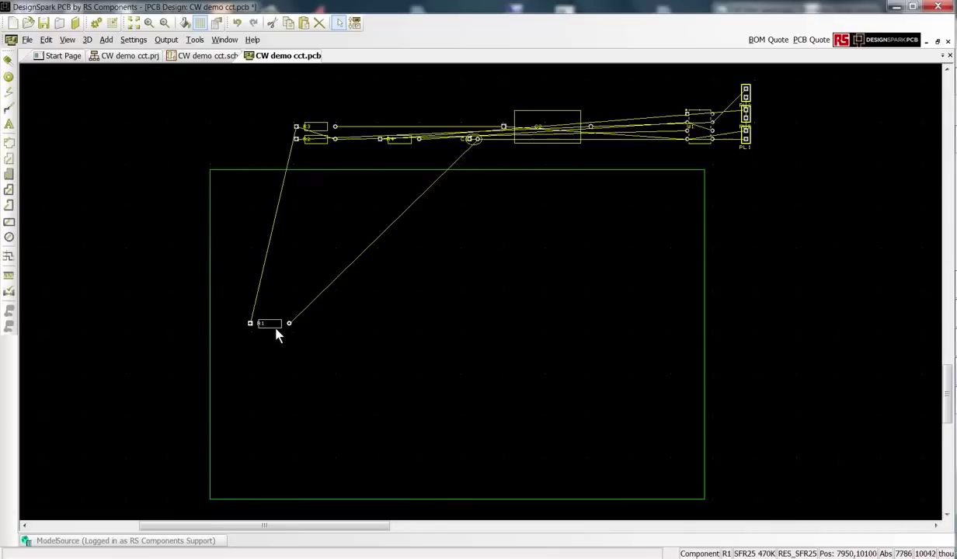
left_click(318, 145)
left_click_drag(319, 150, 314, 268)
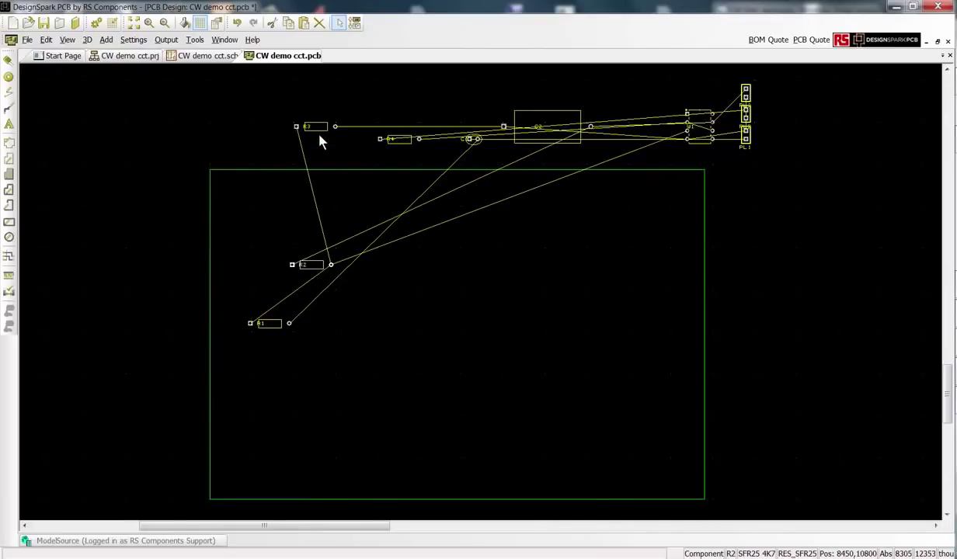
left_click_drag(318, 132, 316, 387)
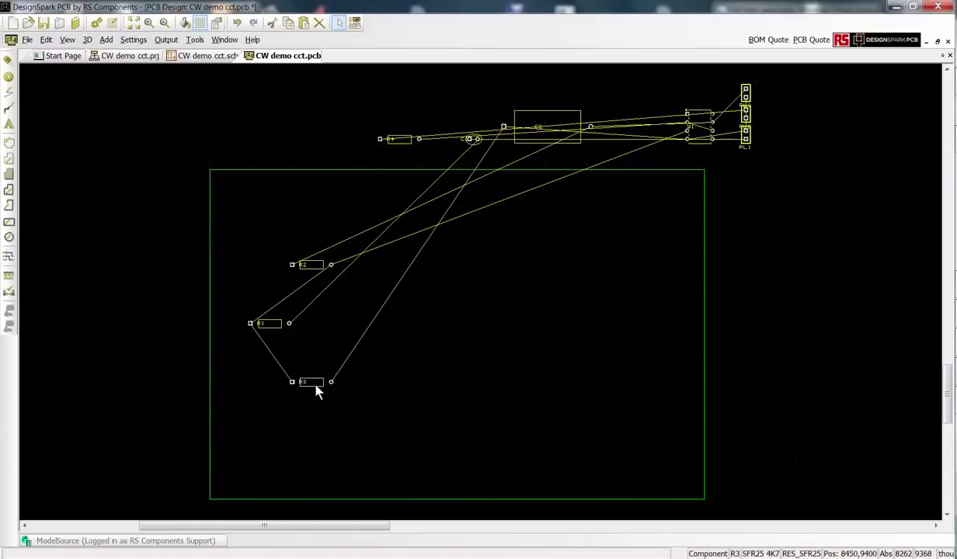
Locate C1 via the Goto component list and place it near the board's lower-left corner.
key("ctrl+g")
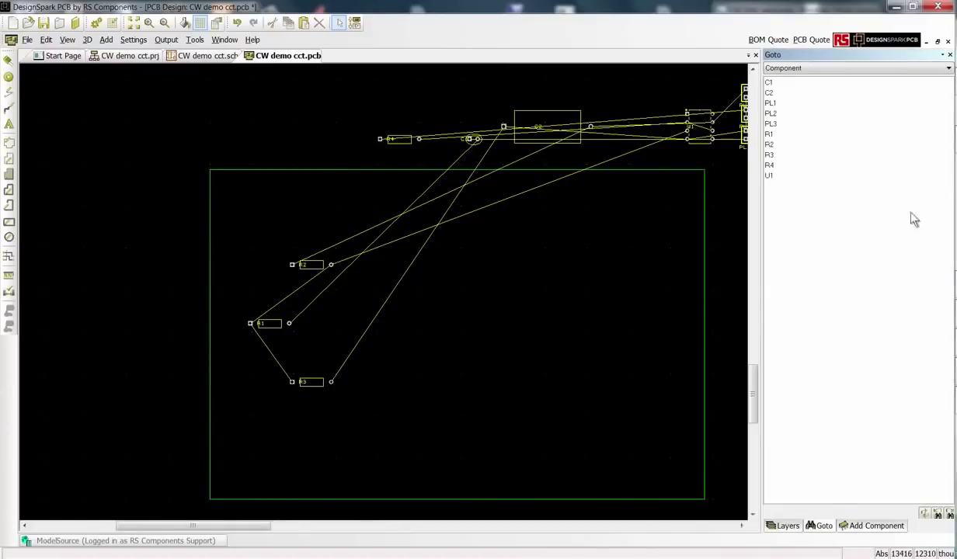
left_click(768, 82)
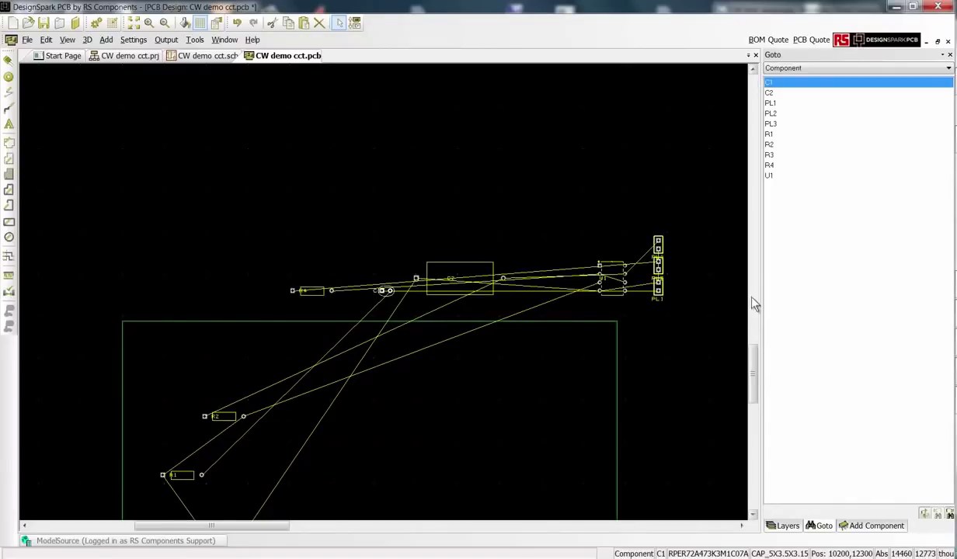
left_click_drag(754, 354, 755, 366)
left_click_drag(382, 185, 179, 443)
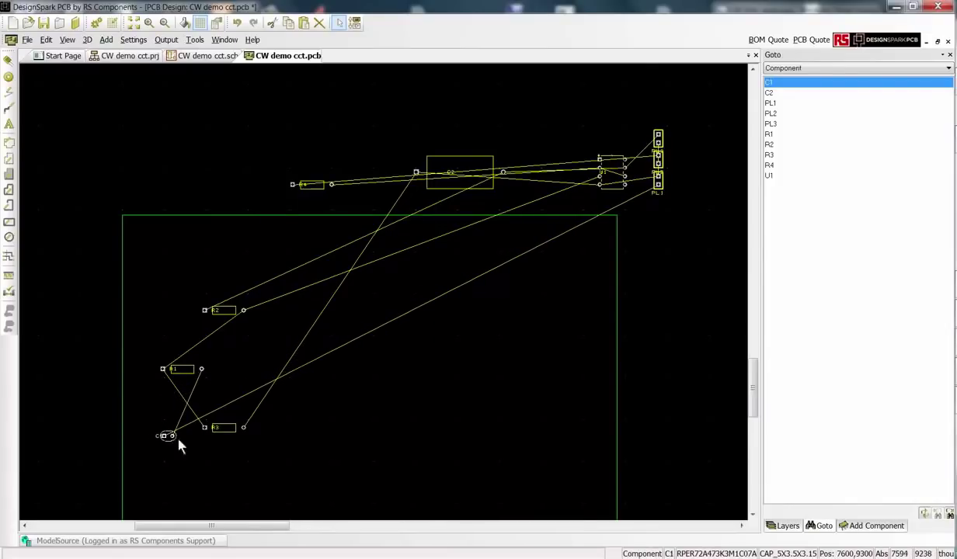
Locate PL1, view all, then place PL1 below C1 and move U1 inside the outline.
left_click(779, 103)
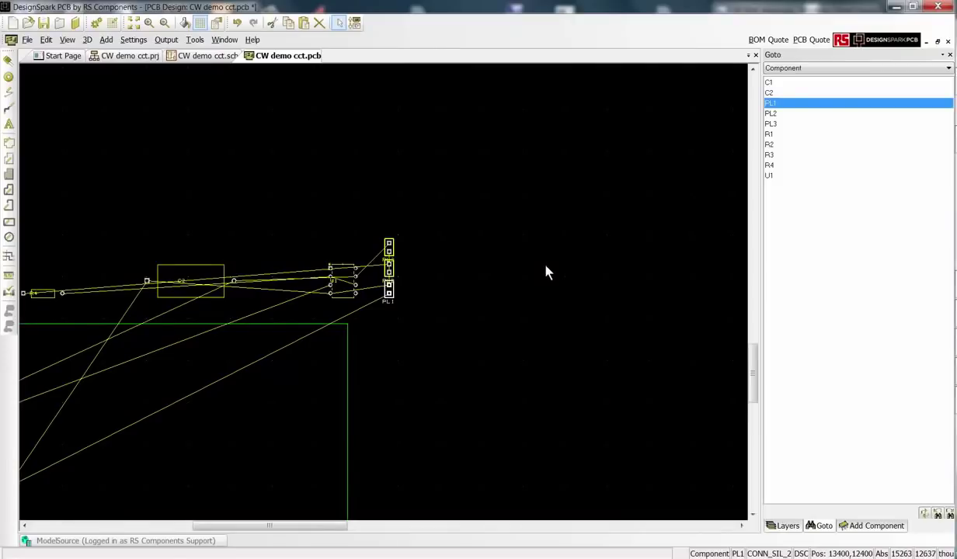
left_click(134, 23)
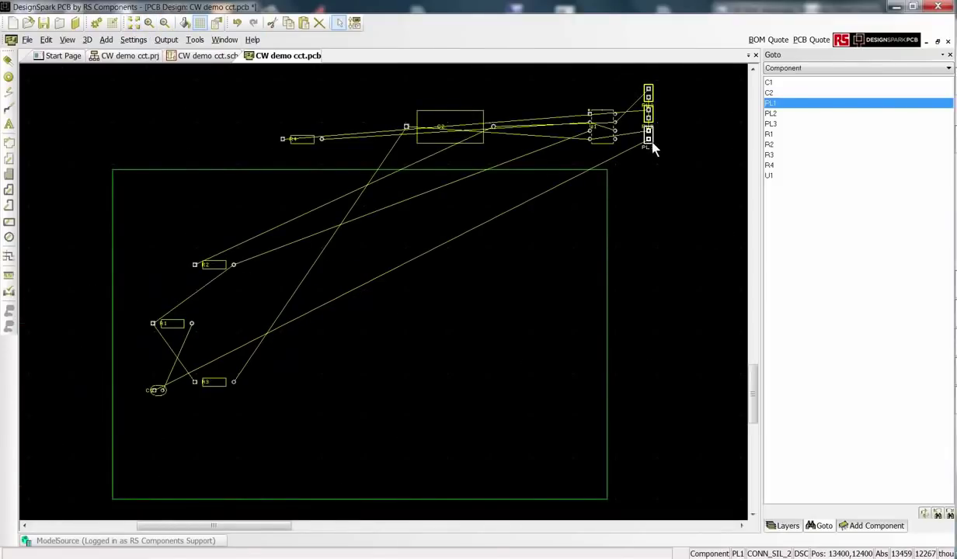
left_click_drag(650, 147, 153, 429)
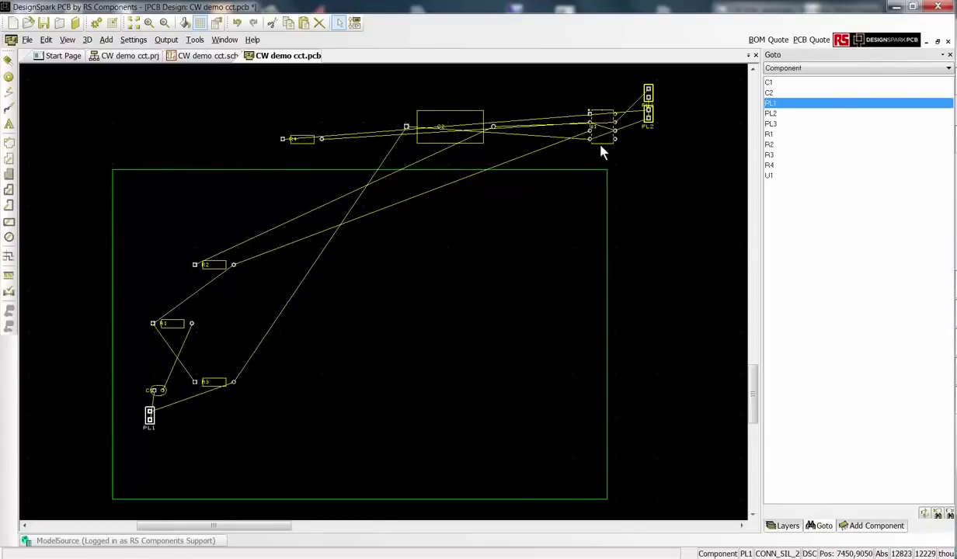
left_click_drag(604, 147, 296, 348)
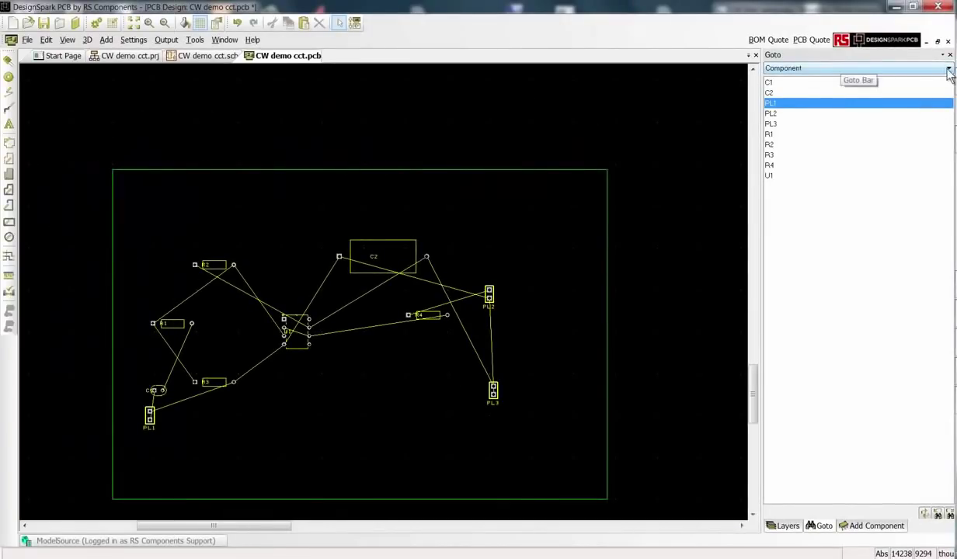
Switch the Goto panel to list nets and jump to nets N0000 and N0002.
left_click(912, 68)
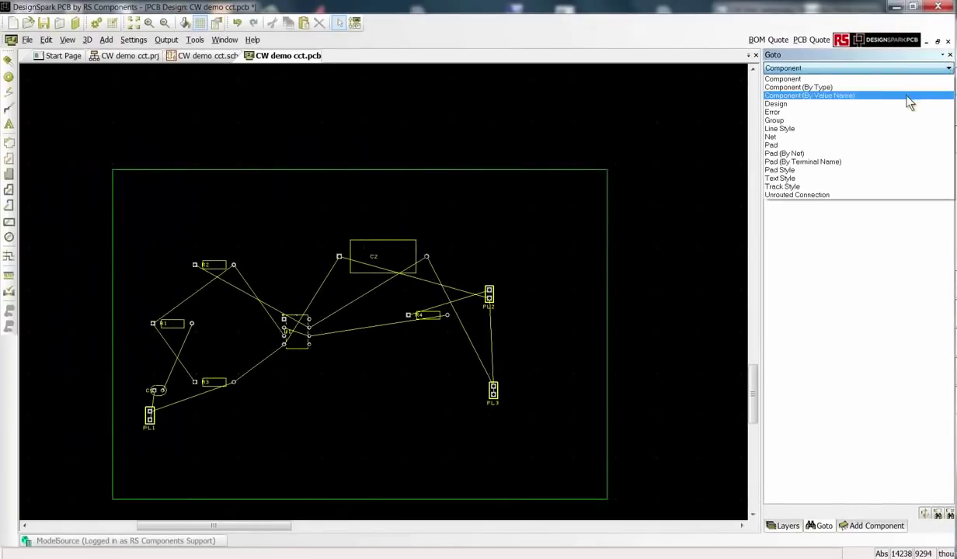
left_click(796, 136)
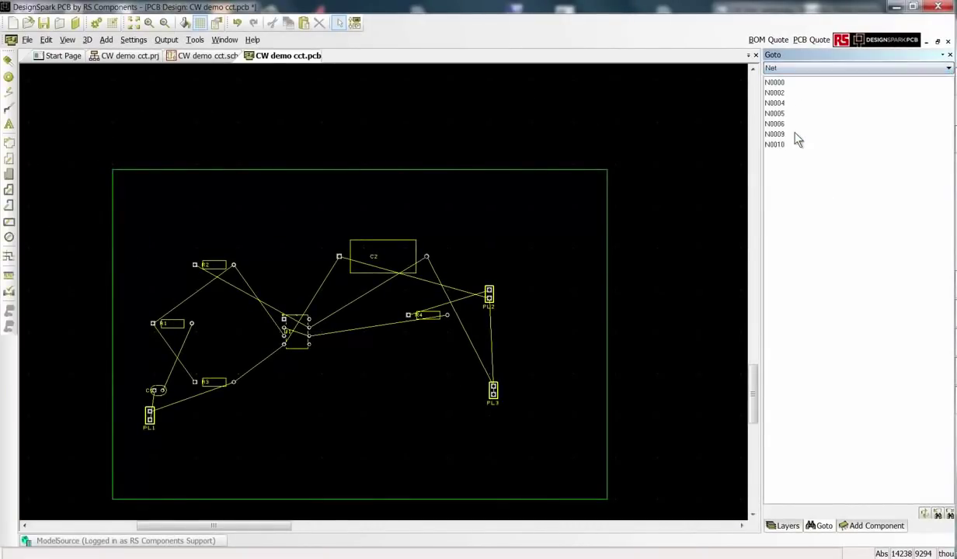
left_click(779, 84)
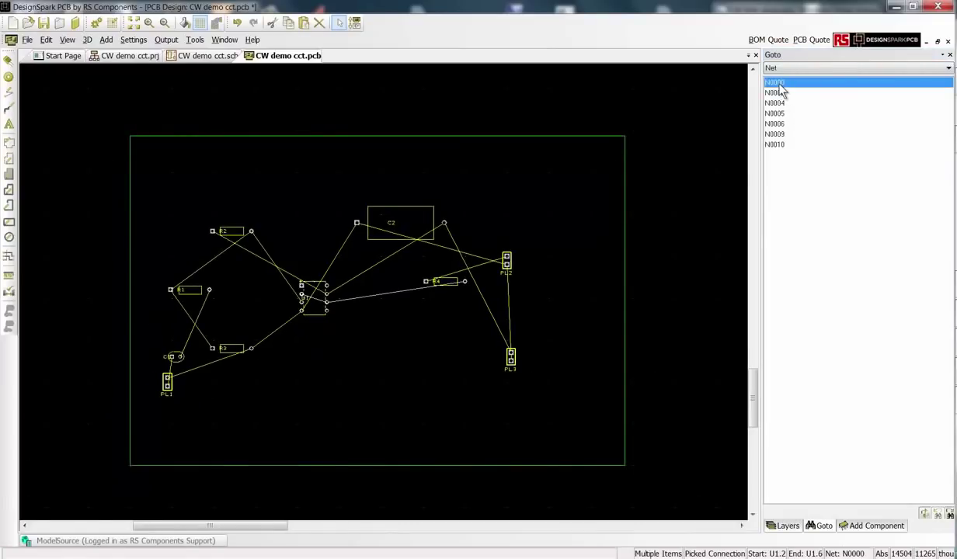
left_click(780, 94)
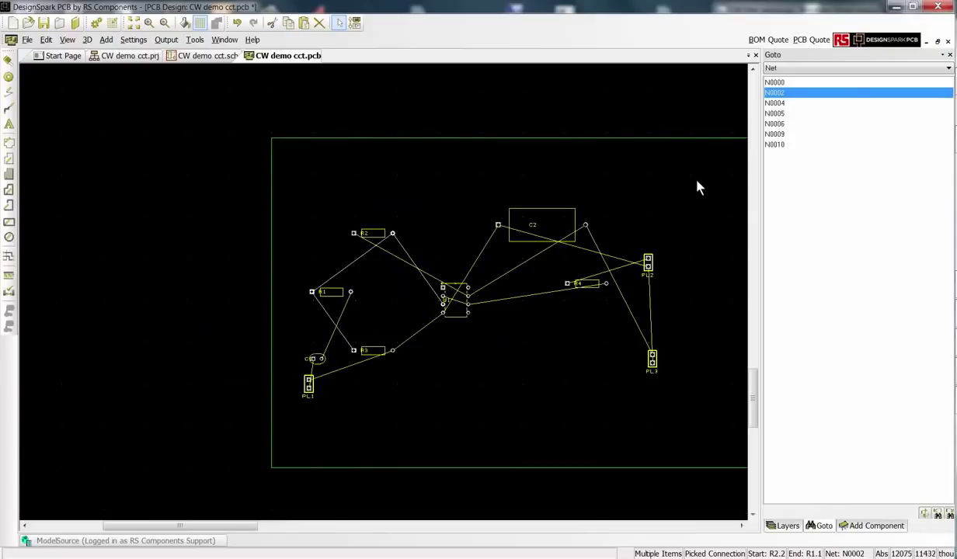
Rename the PL1–R3 connection's net N0006 to 0V with Ground class.
right_click(368, 367)
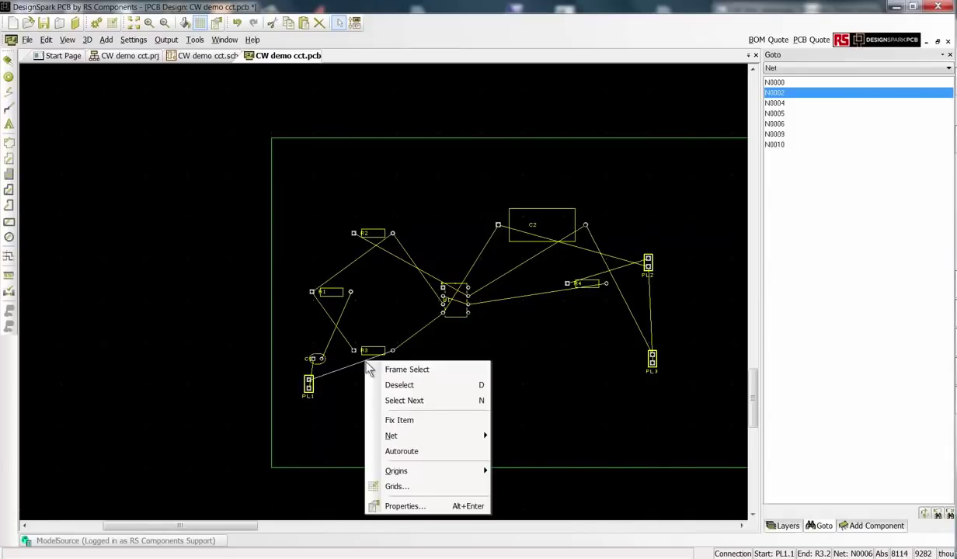
left_click(424, 505)
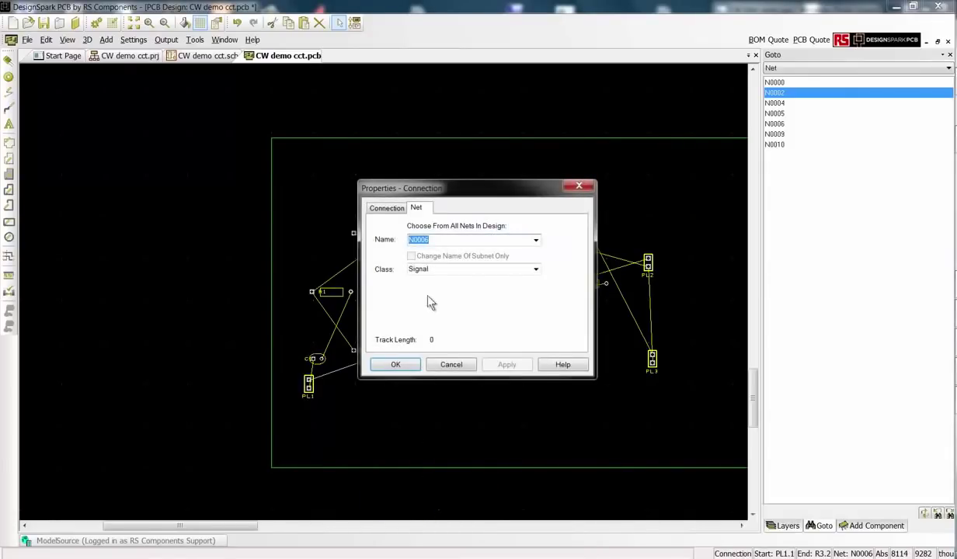
left_click_drag(442, 239, 413, 239)
key("BackSpace")
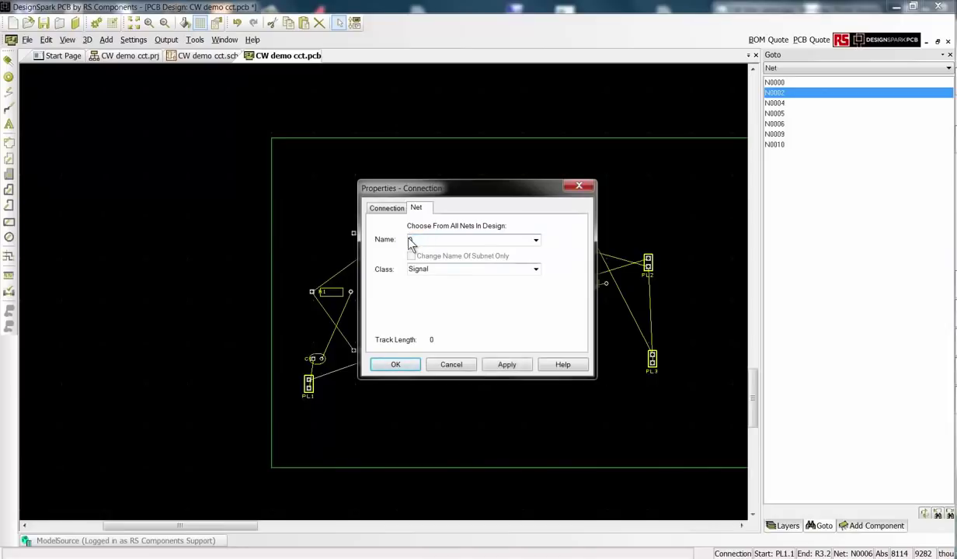
left_click(535, 270)
left_click(454, 280)
left_click(505, 365)
left_click(390, 364)
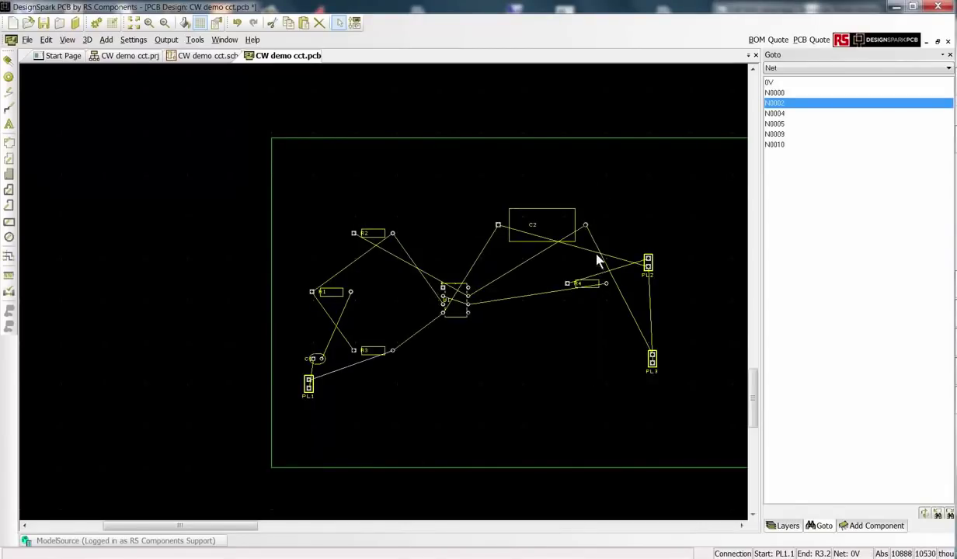
Rename the PL3–C2 connection's net N0010 to +V with Power class.
right_click(590, 237)
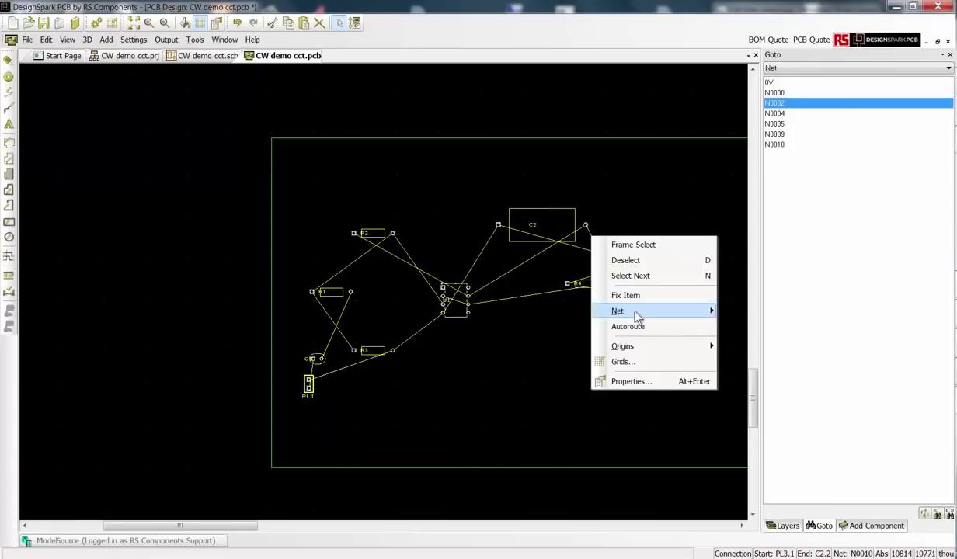
left_click(649, 382)
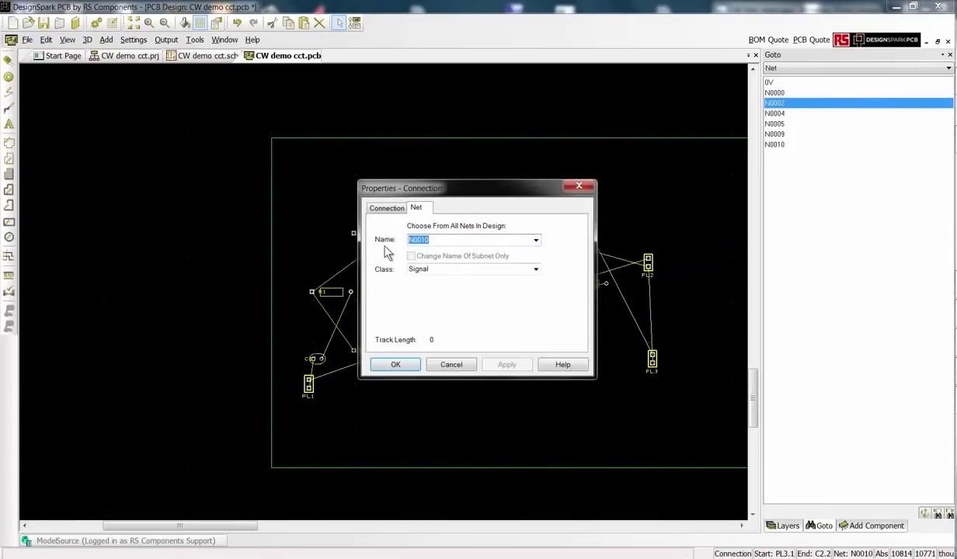
type("+V")
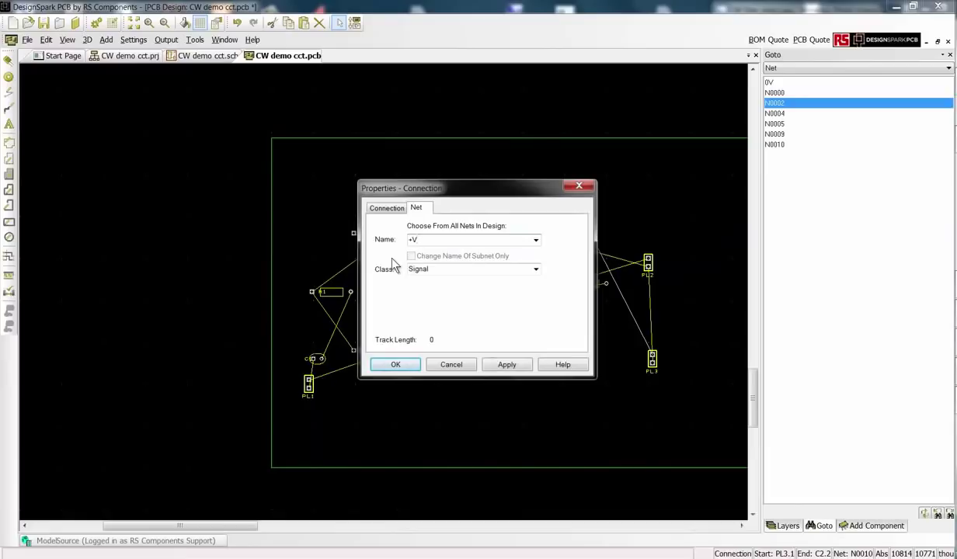
left_click(535, 269)
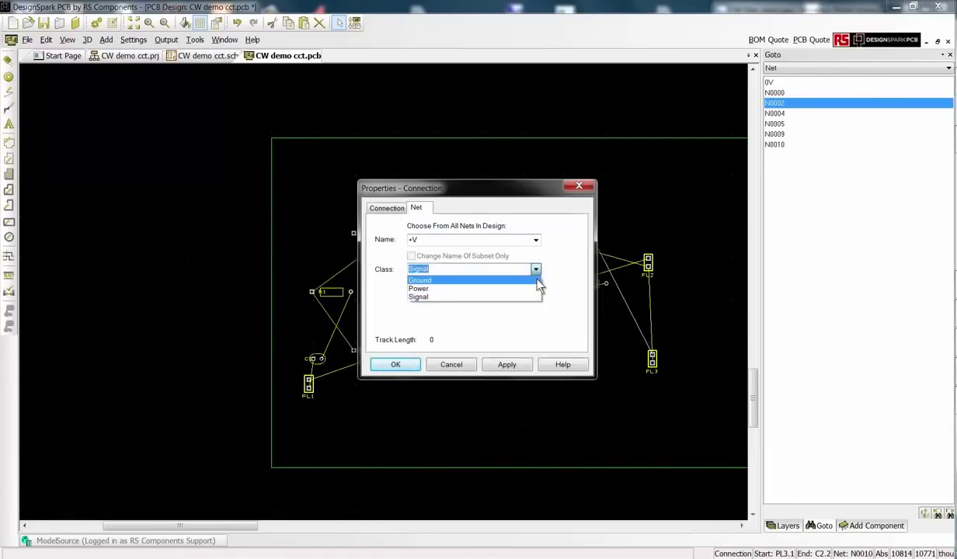
left_click(538, 289)
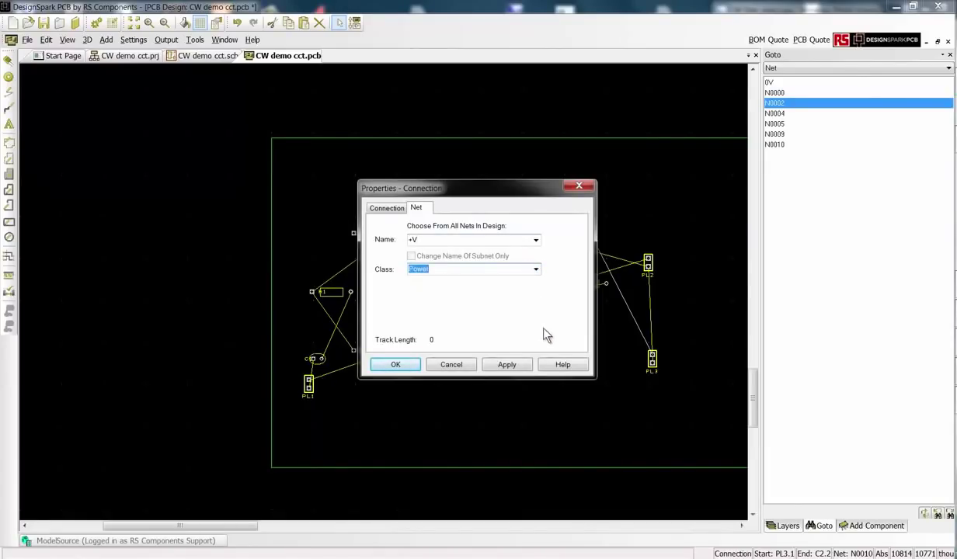
left_click(501, 364)
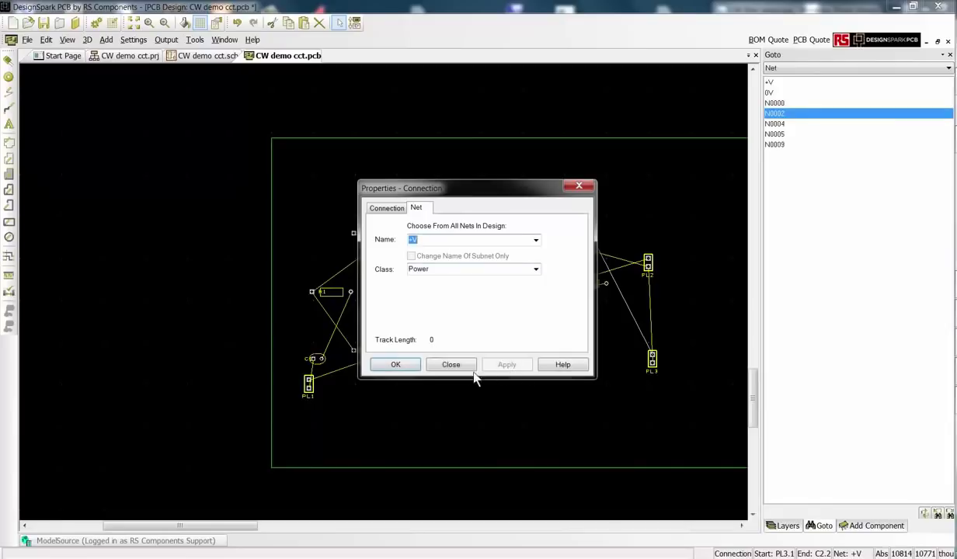
left_click(399, 365)
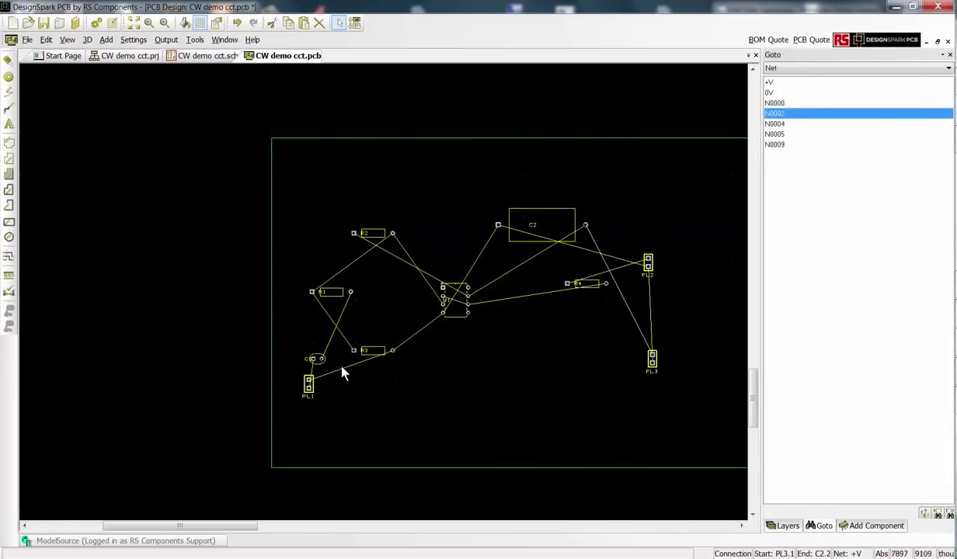
Rotate C1, PL1 and R3 upright, stacking C1 above PL1 and moving R3 down-left.
left_click(320, 369)
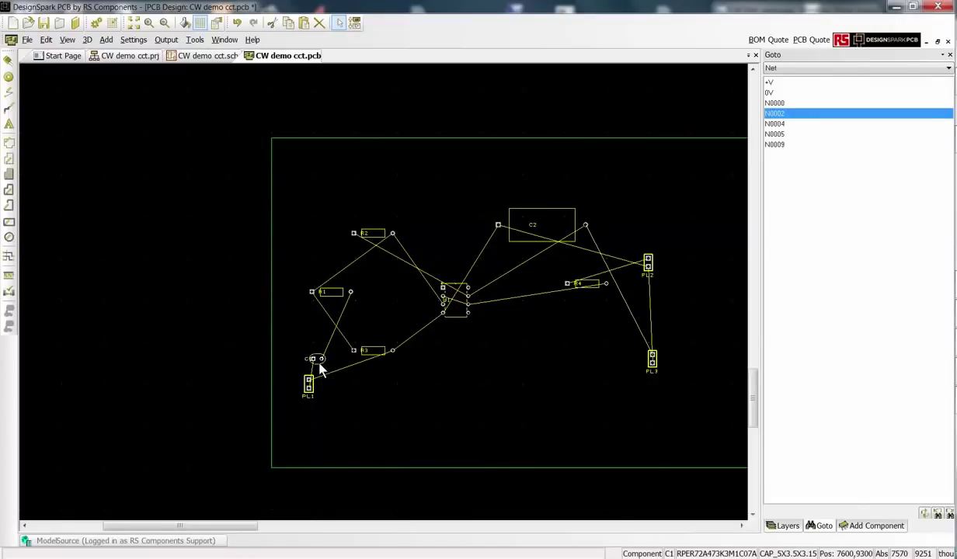
key("r")
left_click_drag(321, 367, 318, 353)
left_click(318, 391)
left_click_drag(318, 398, 314, 380)
key("r")
key("r")
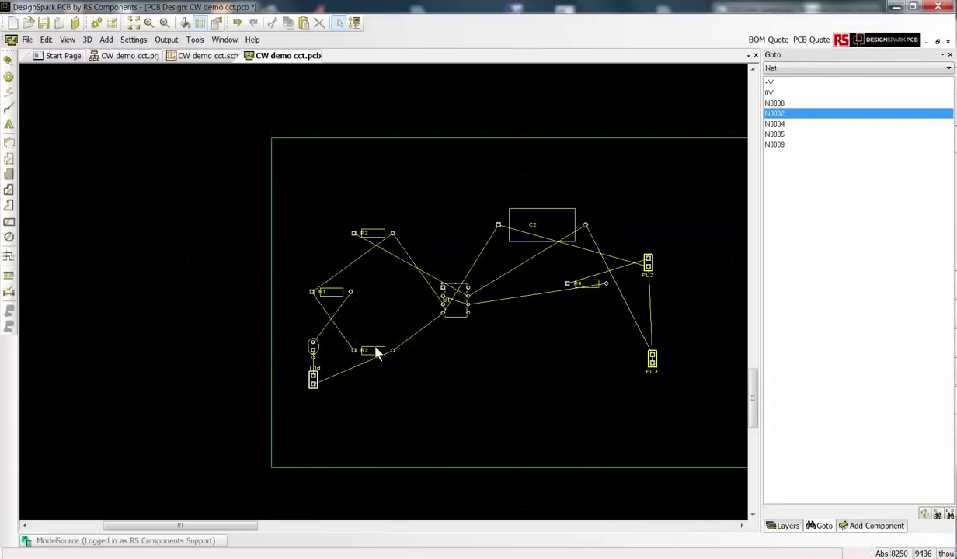
left_click_drag(377, 354, 375, 364)
key("r")
key("r")
key("r")
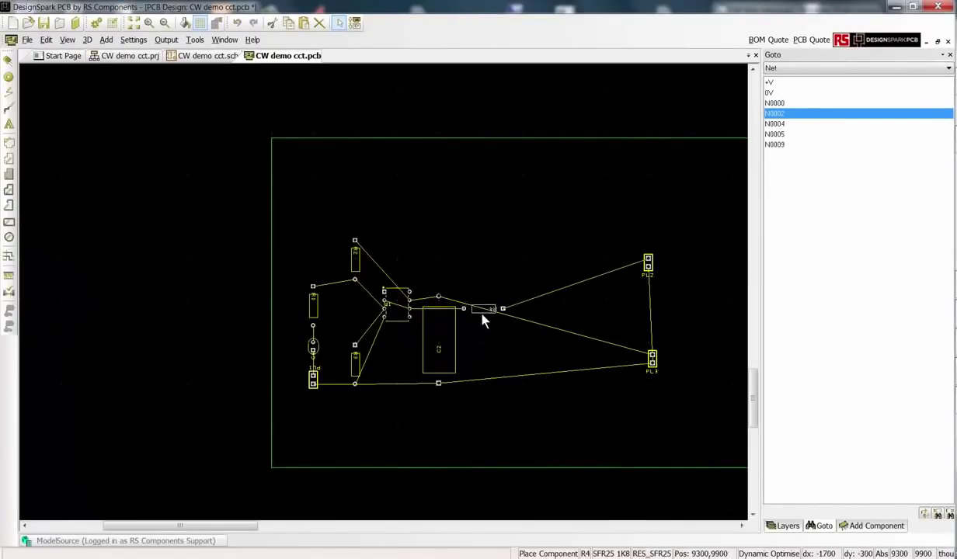
Move R4 toward the middle, shift PL2 and PL3 left together, and move R2 down-left.
left_click(466, 311)
left_click_drag(672, 400, 673, 400)
left_click_drag(647, 281, 536, 300)
left_click(578, 334)
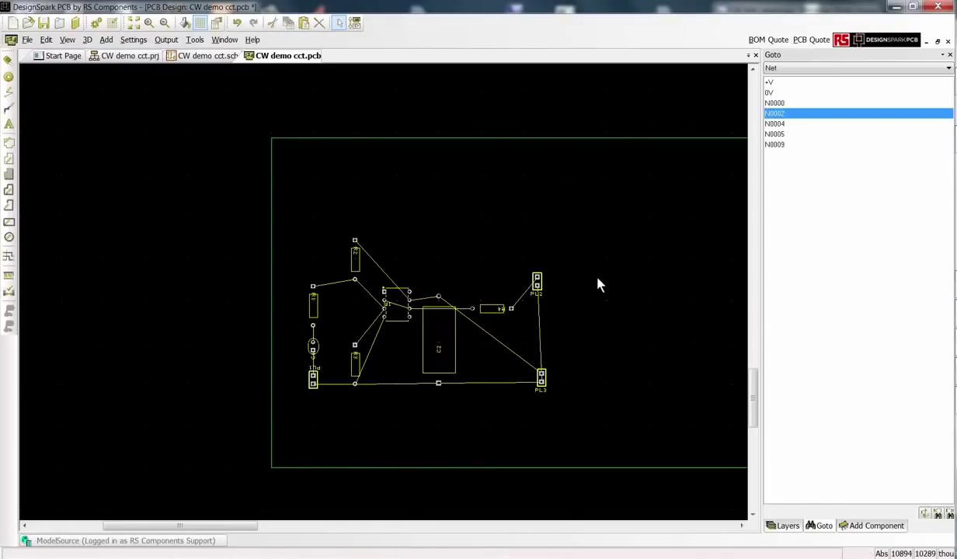
left_click_drag(361, 268, 344, 280)
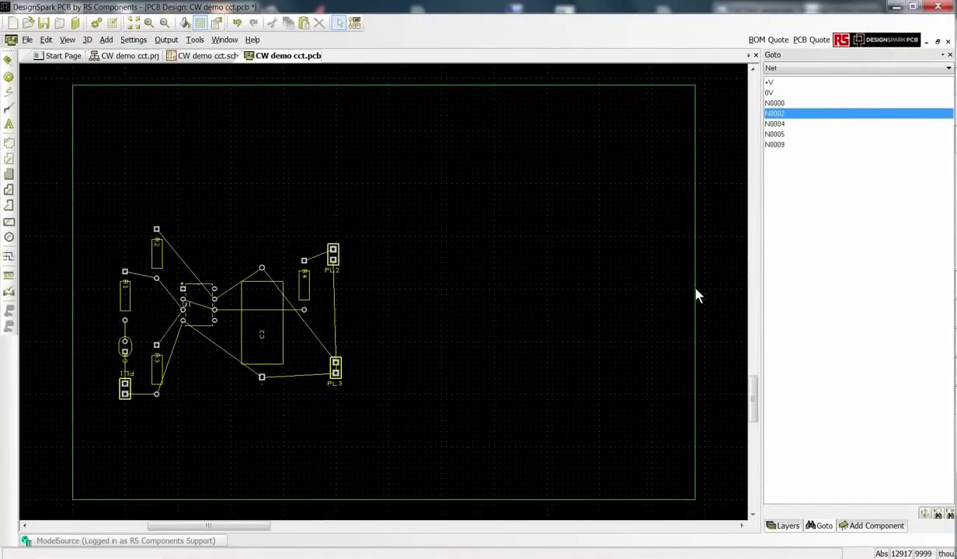
Drag the outline's right, top and bottom edges inward to about 2950 x 2650 thou.
left_click_drag(697, 295, 386, 333)
left_click_drag(253, 92, 261, 183)
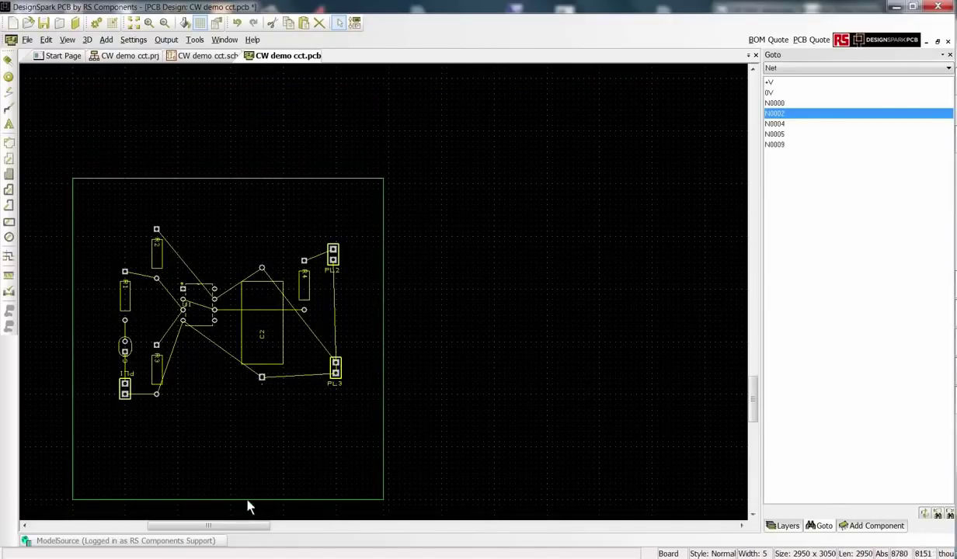
left_click_drag(237, 499, 259, 464)
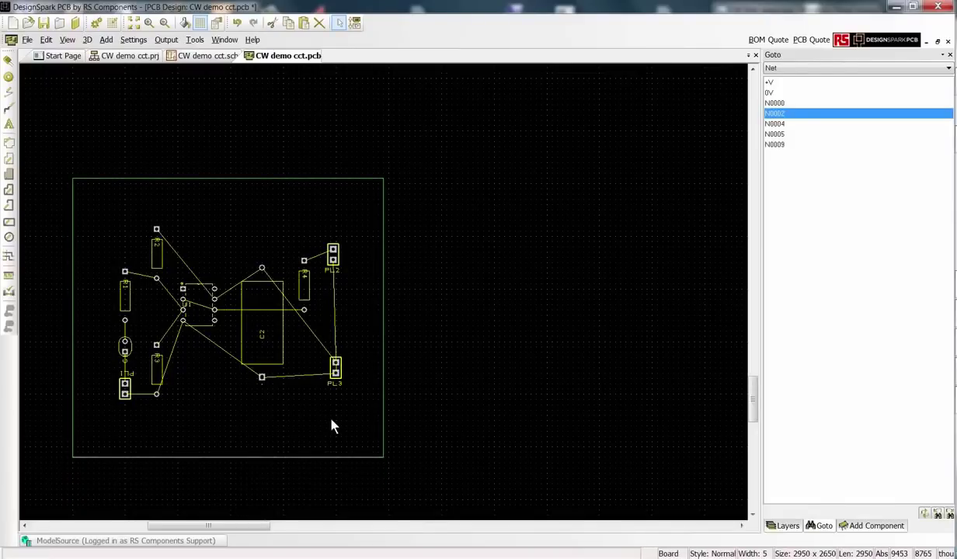
Place a pad at the board's top-left corner and open its properties.
left_click(9, 79)
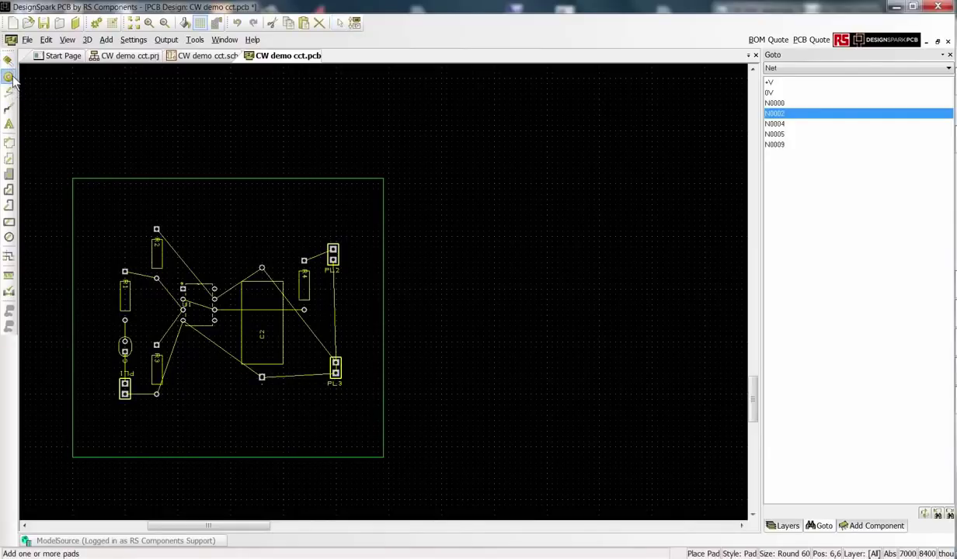
left_click(110, 211)
right_click(110, 214)
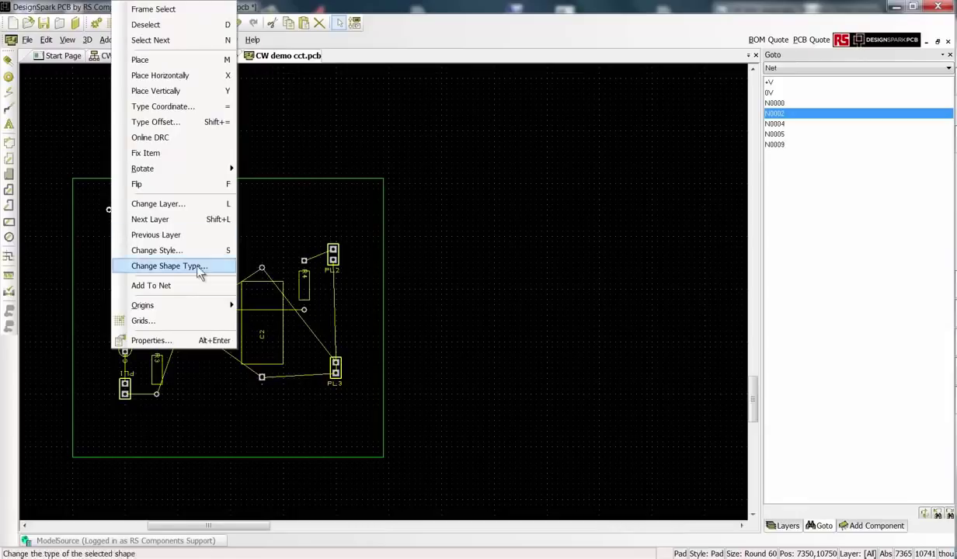
left_click(186, 338)
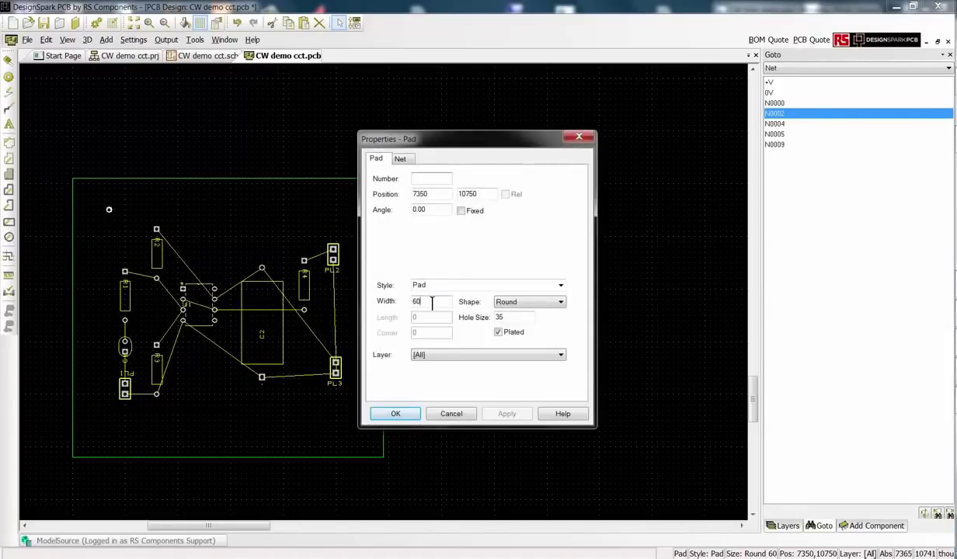
Give the pad a new unplated 300 thou 'Hole' pad style.
left_click_drag(432, 303, 382, 303)
type("300")
double_click(494, 319)
left_click(498, 332)
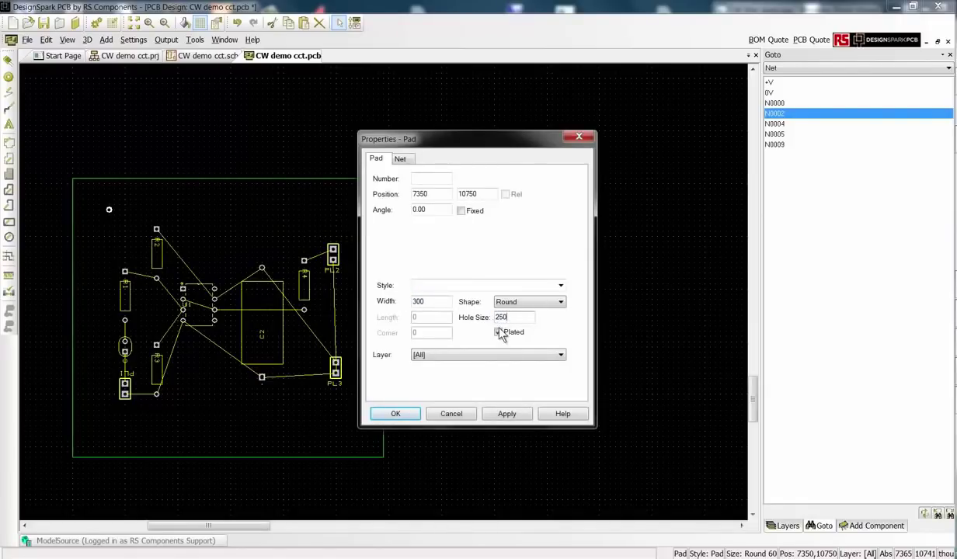
left_click(438, 284)
type("Hole")
left_click(526, 415)
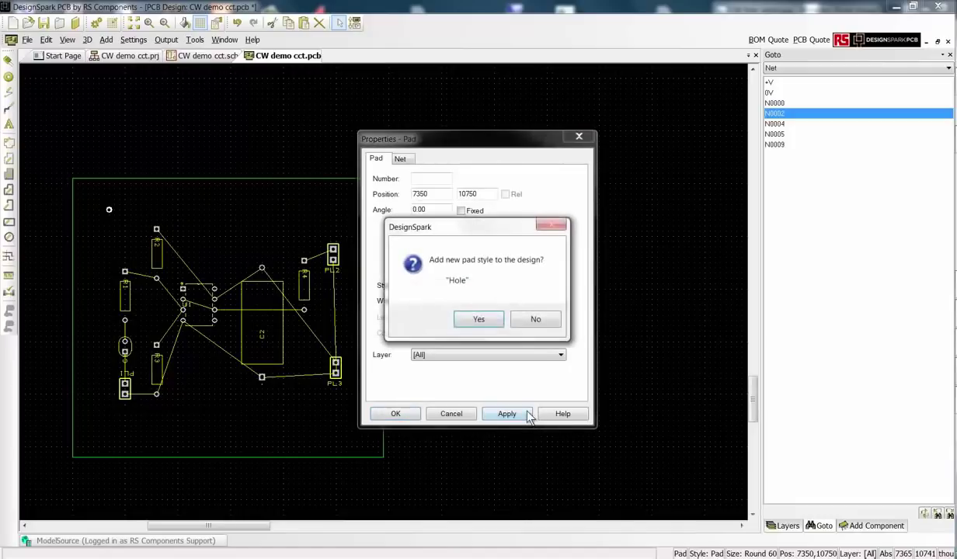
left_click(478, 319)
left_click(397, 413)
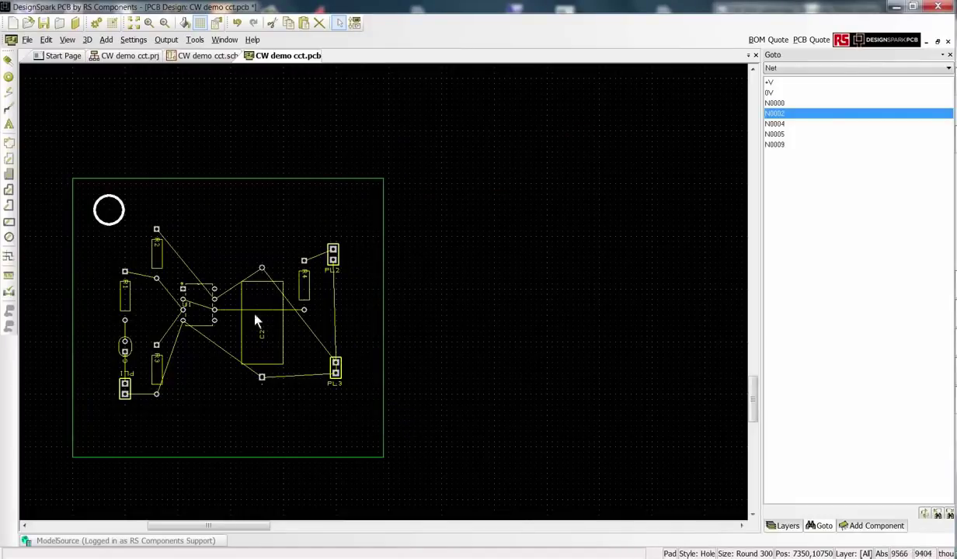
Place mounting holes at the top-right, bottom-left and bottom-right corners.
left_click(9, 76)
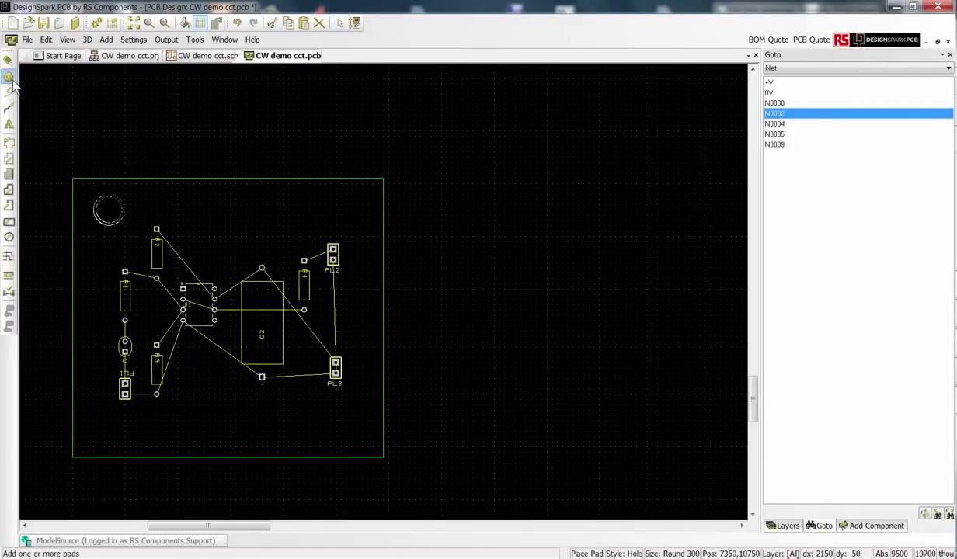
left_click(335, 210)
left_click(103, 425)
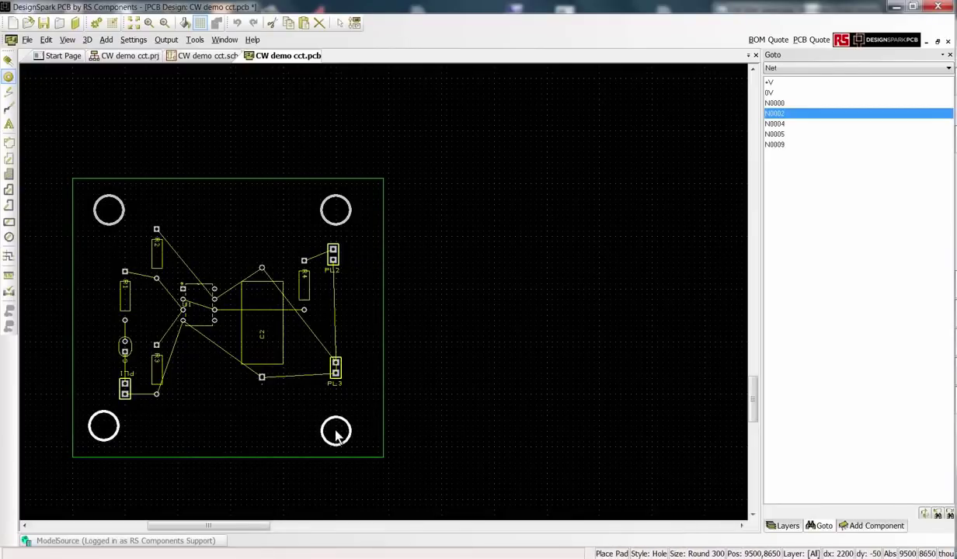
left_click(335, 431)
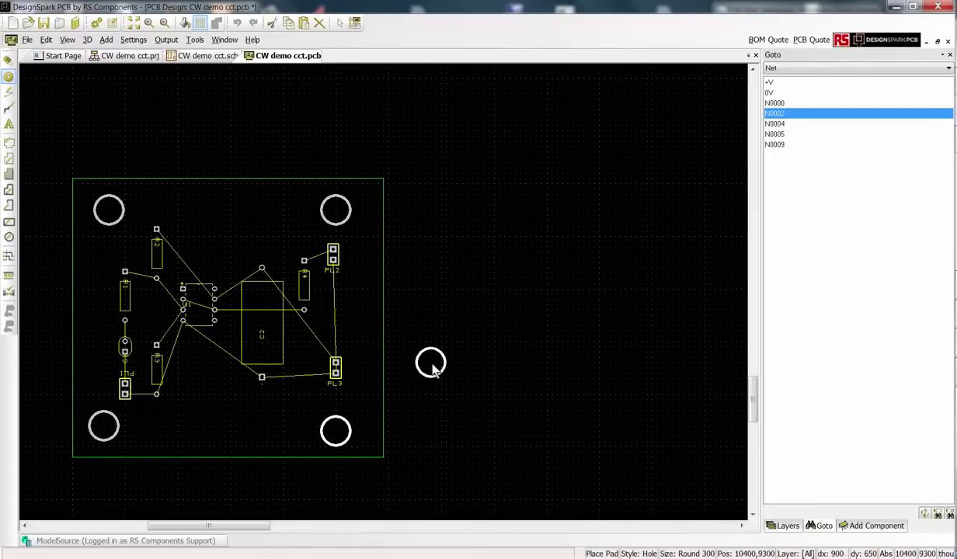
key("Escape")
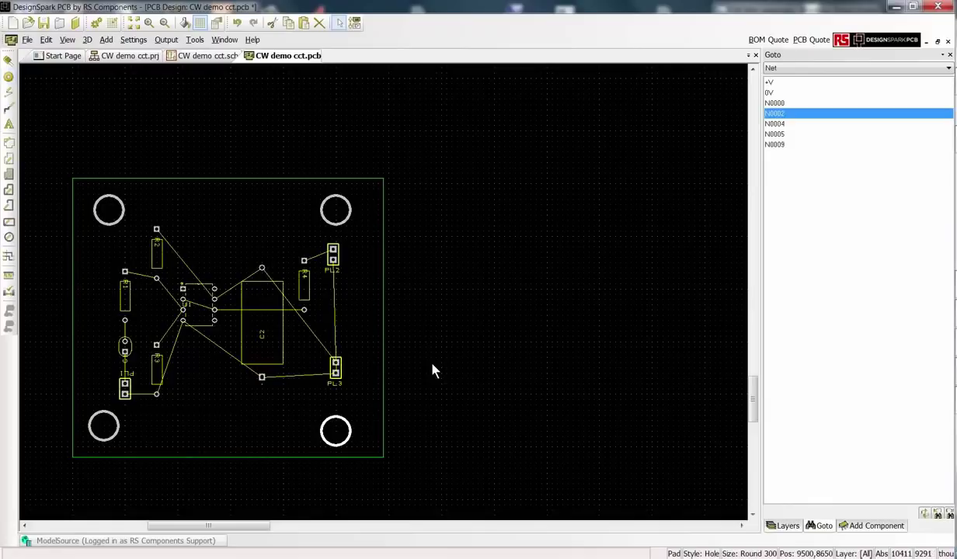
Set the relative origin at the top-left hole and place the top-right hole 2150 across.
right_click(117, 224)
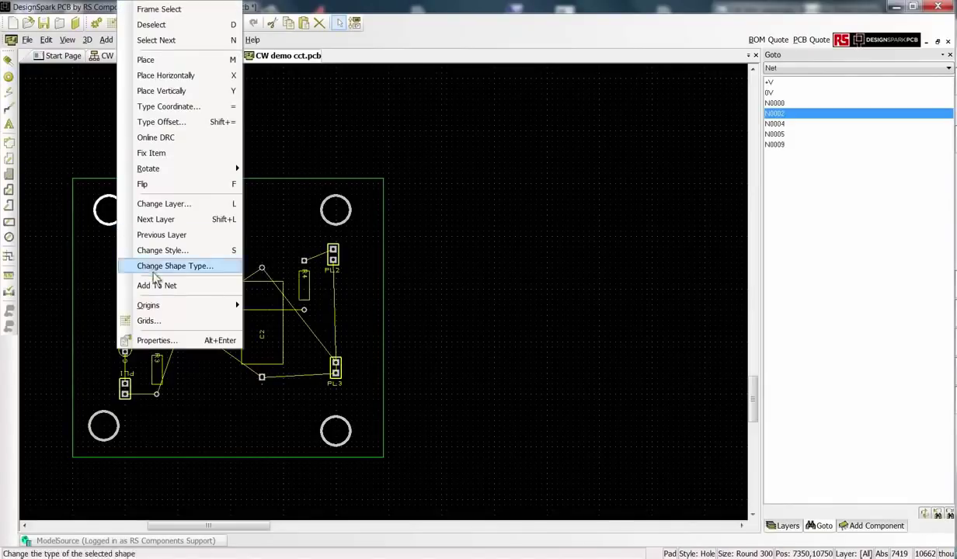
mouse_move(166, 309)
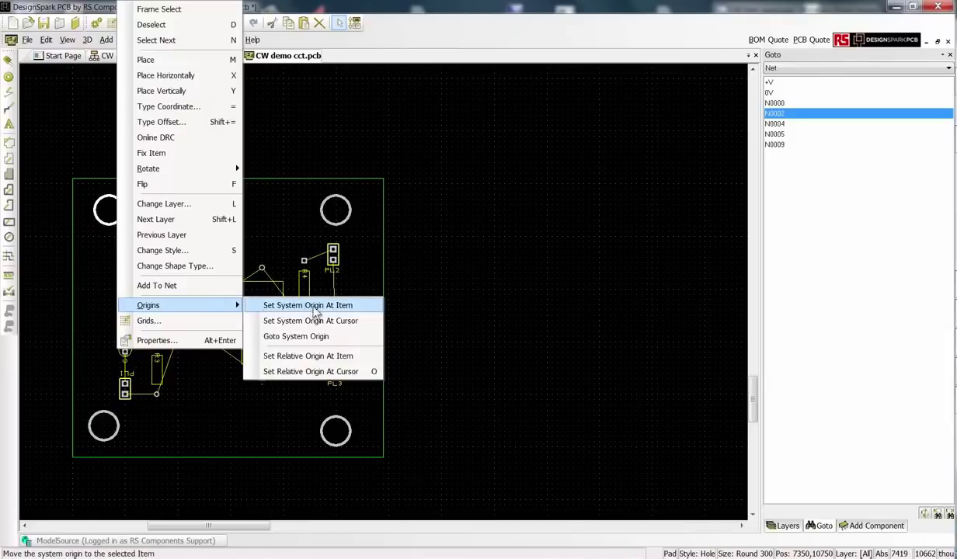
left_click(330, 356)
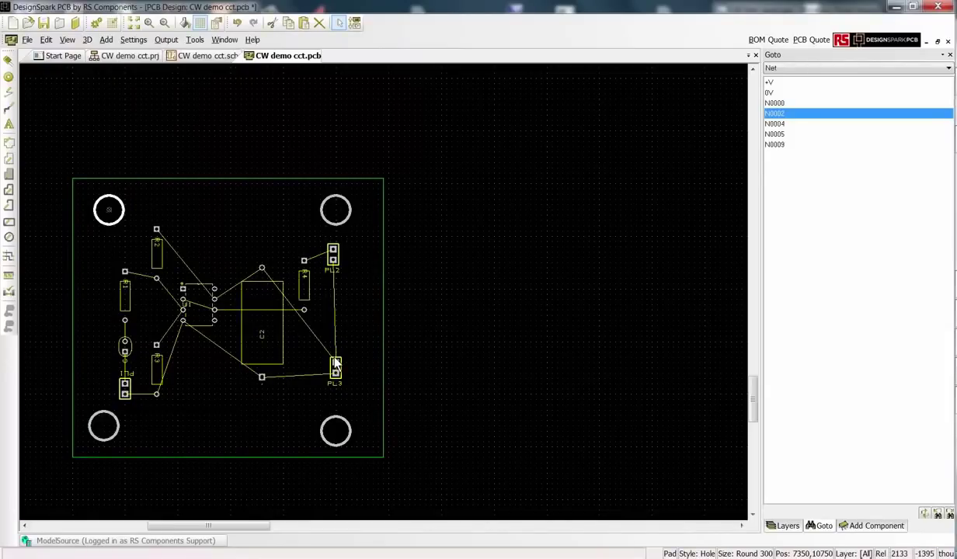
left_click(342, 230)
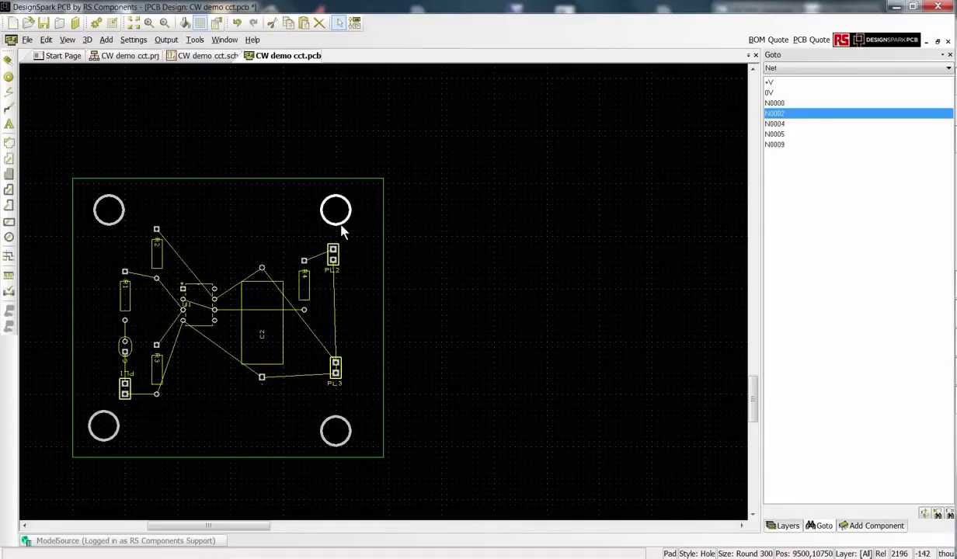
key("F3")
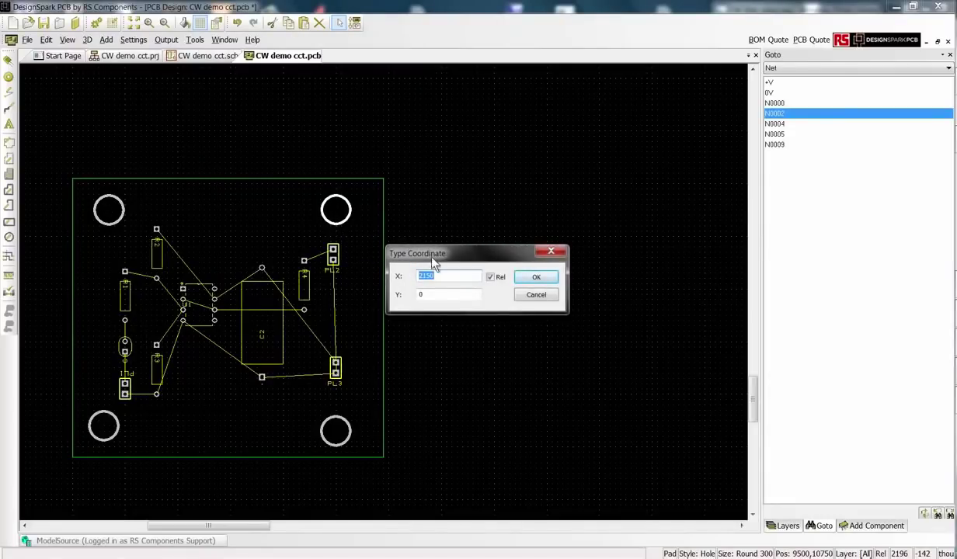
left_click(452, 277)
left_click_drag(435, 276, 417, 278)
type("200")
left_click(544, 277)
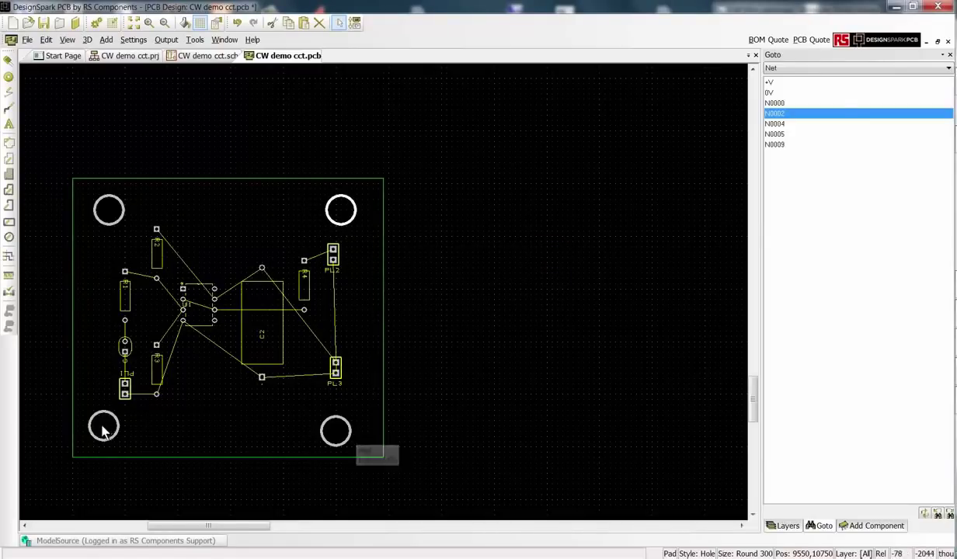
Position the bottom-left and bottom-right holes 2100 down using typed relative coordinates.
key("F3")
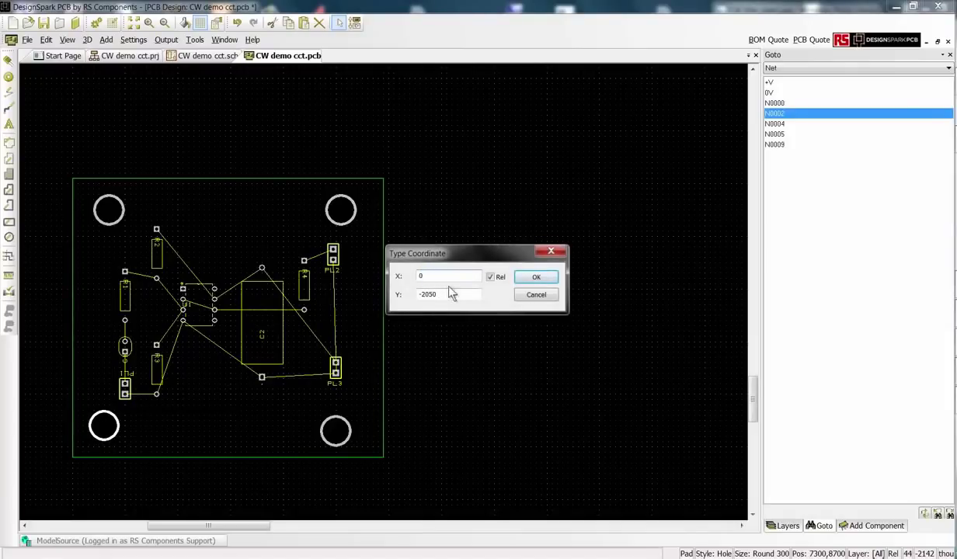
left_click_drag(437, 295, 426, 295)
type("100")
left_click(541, 277)
key("F3")
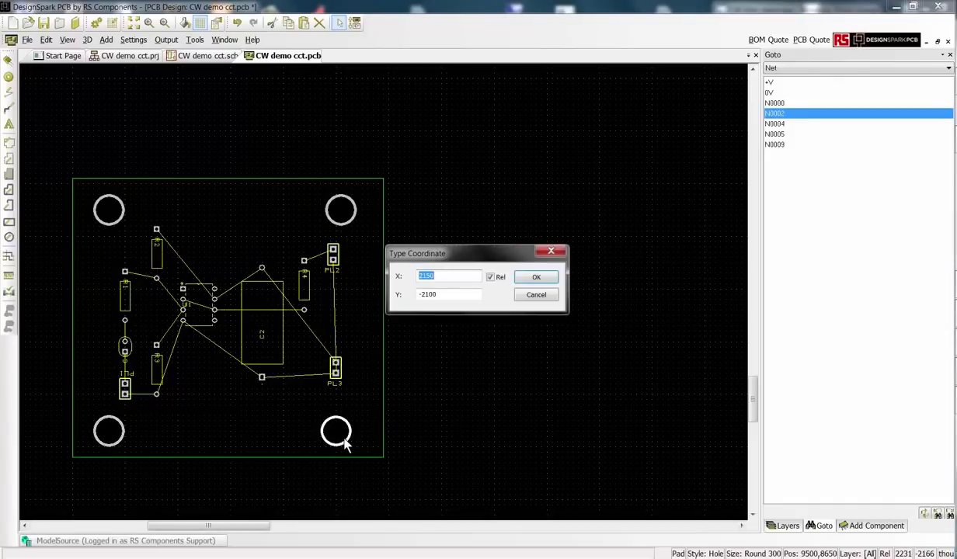
left_click(438, 276)
left_click_drag(438, 276, 423, 276)
key("Return")
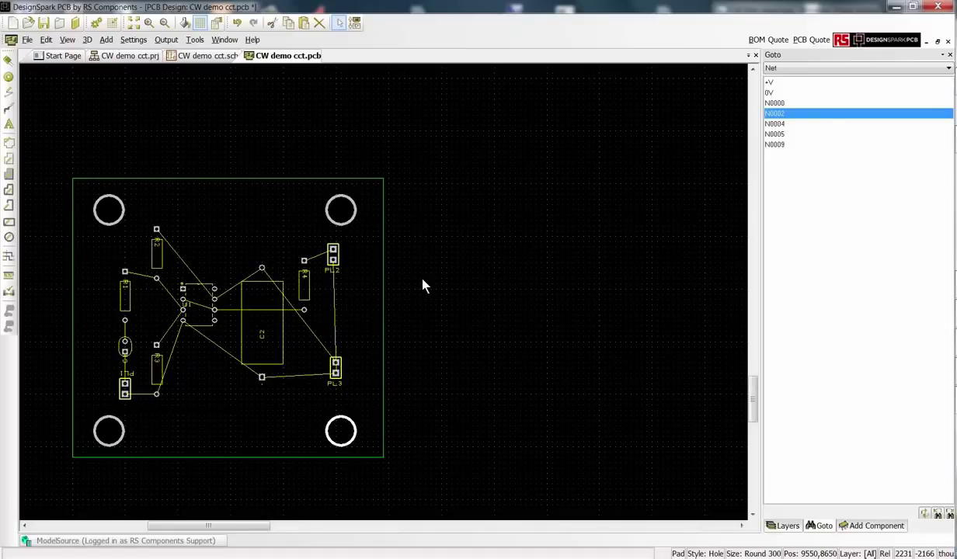
Autoroute all nets from Tools > Auto Route Nets > All Nets.
left_click(195, 43)
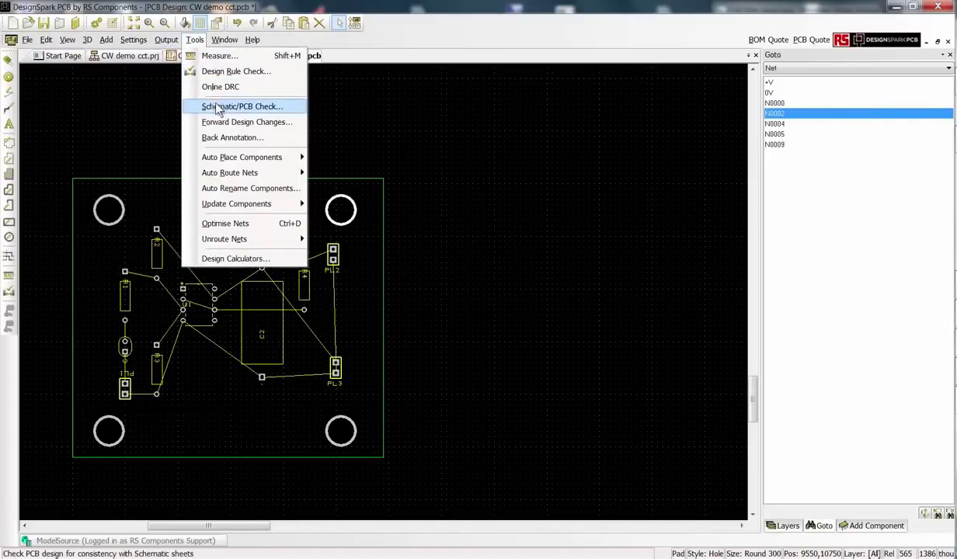
mouse_move(226, 175)
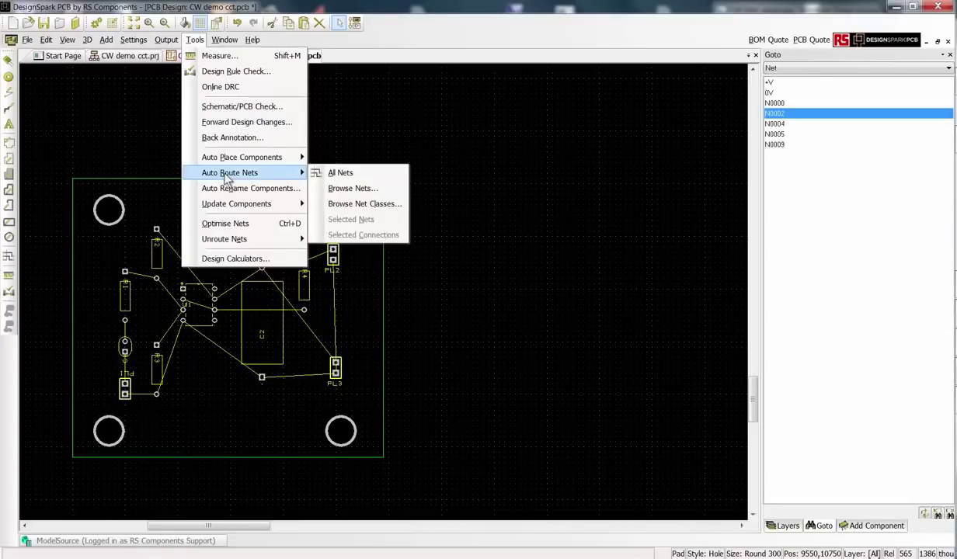
left_click(351, 170)
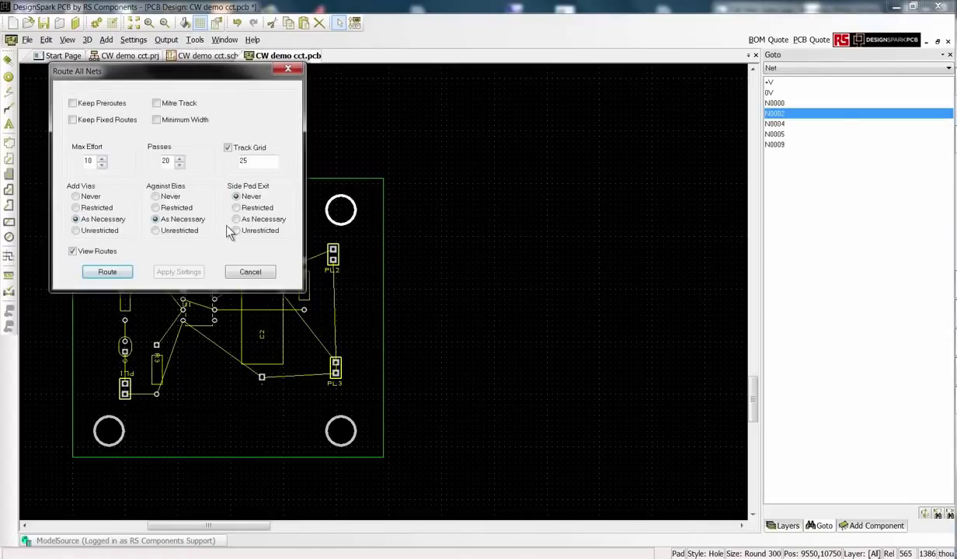
left_click(109, 271)
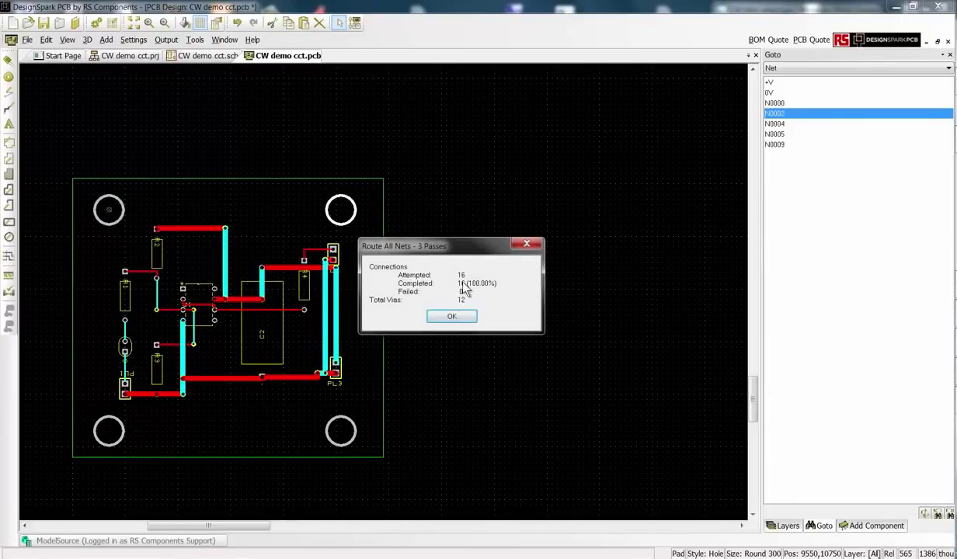
Dismiss the routing results and unroute all nets, removing the tracks and vias.
left_click(451, 316)
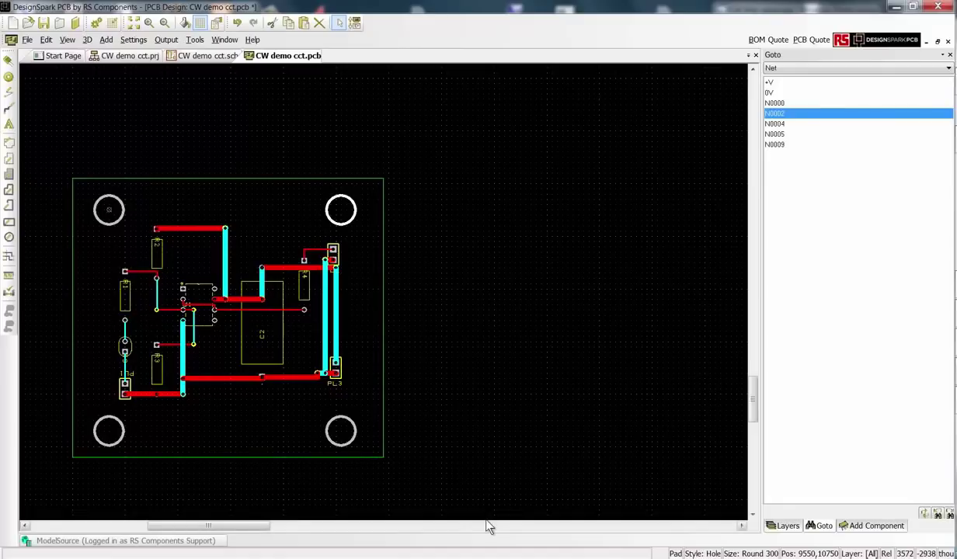
left_click(190, 42)
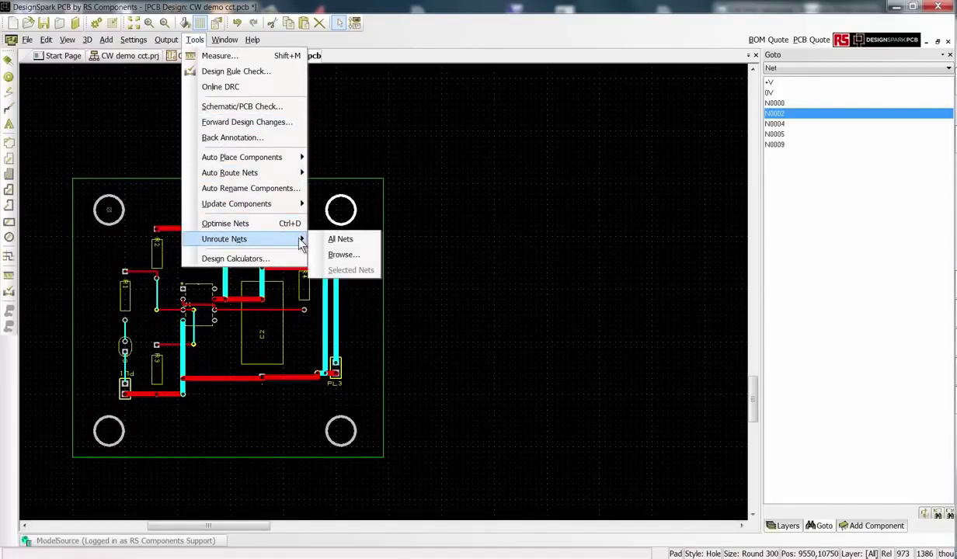
left_click(321, 240)
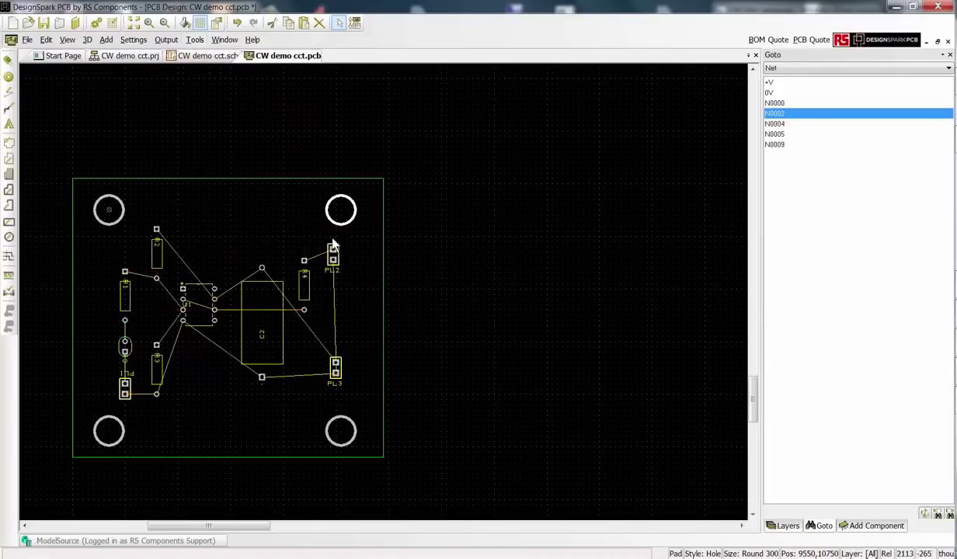
Draw a track from PL1.1 to R3.2 and move it to bottom copper.
left_click(8, 109)
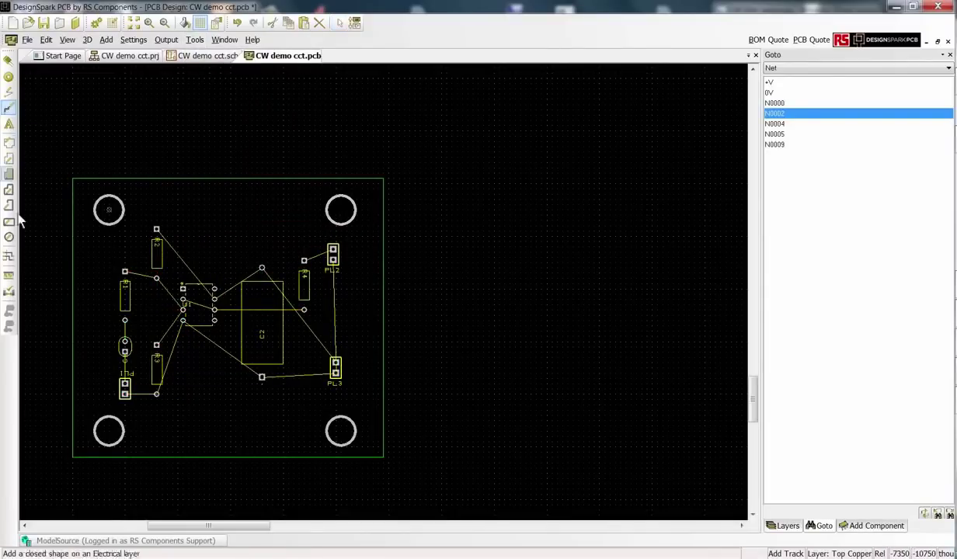
left_click(128, 392)
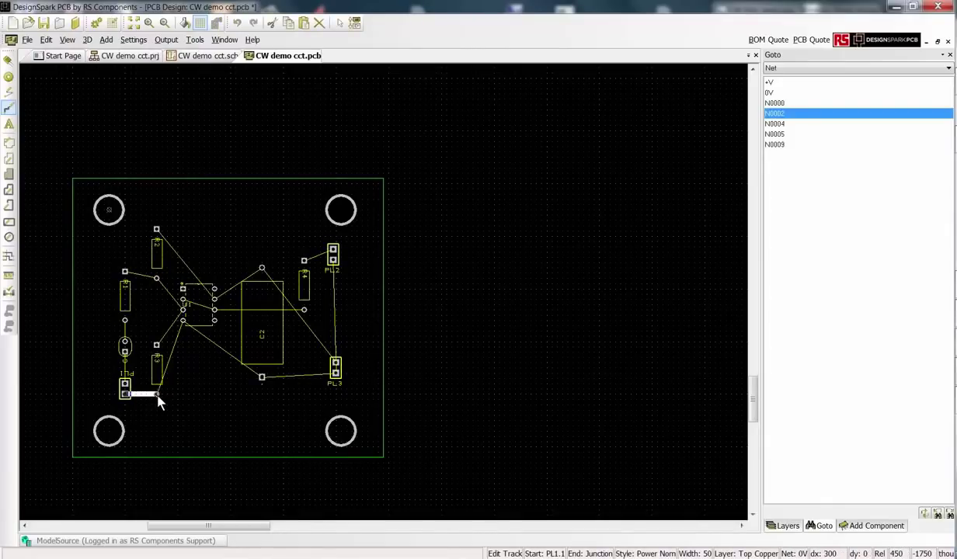
left_click(158, 395)
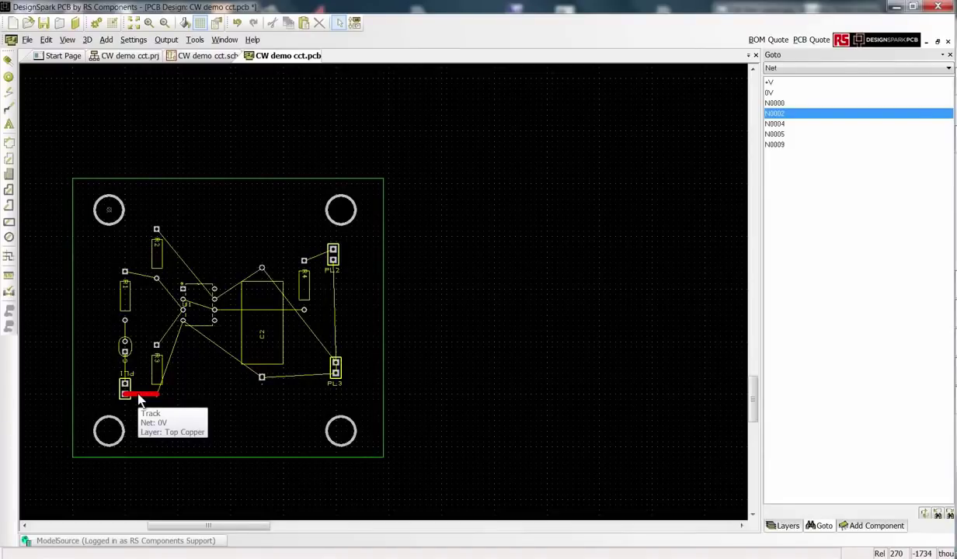
left_click(139, 396)
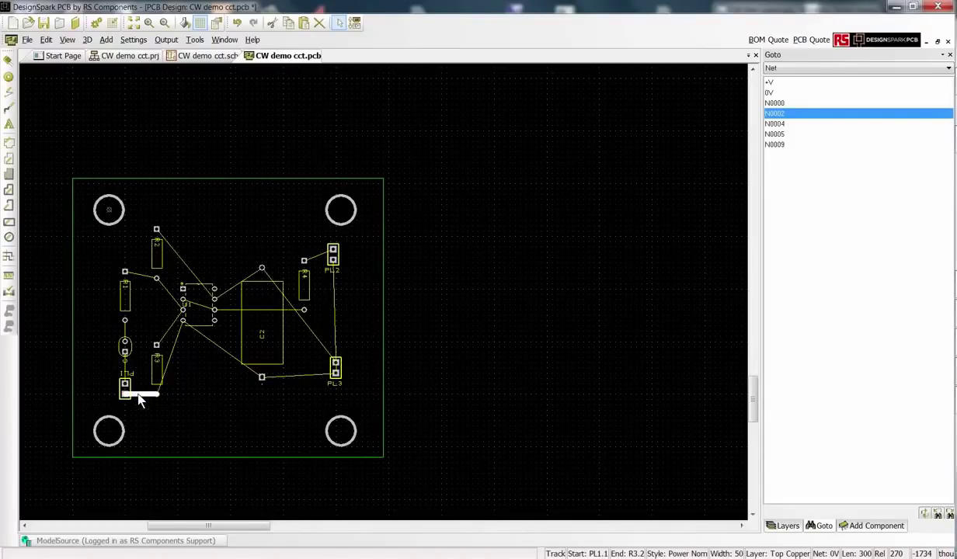
key("l")
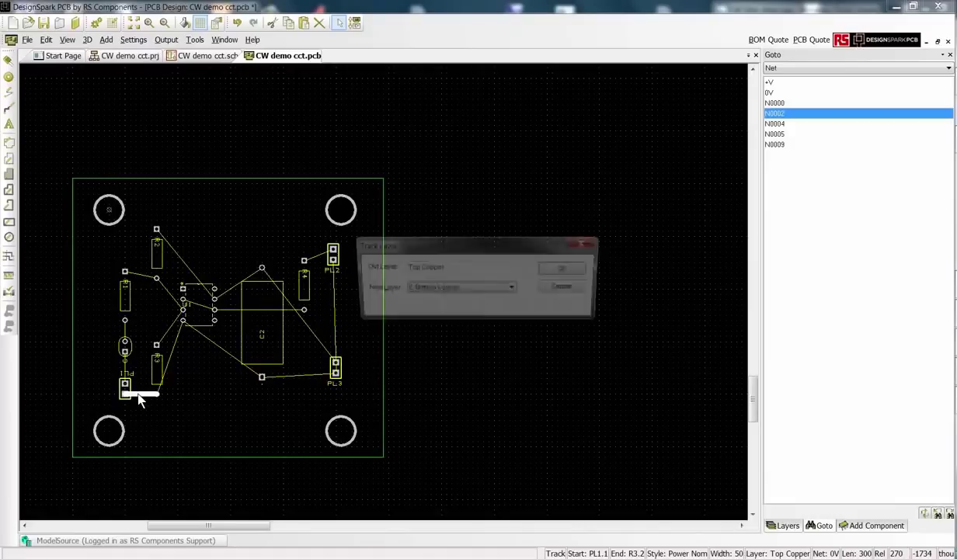
left_click(566, 268)
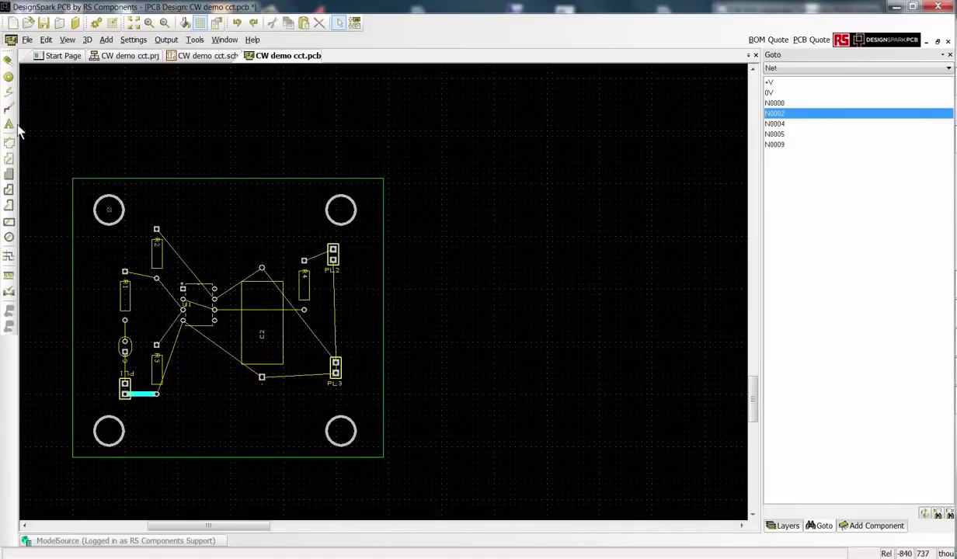
left_click(8, 111)
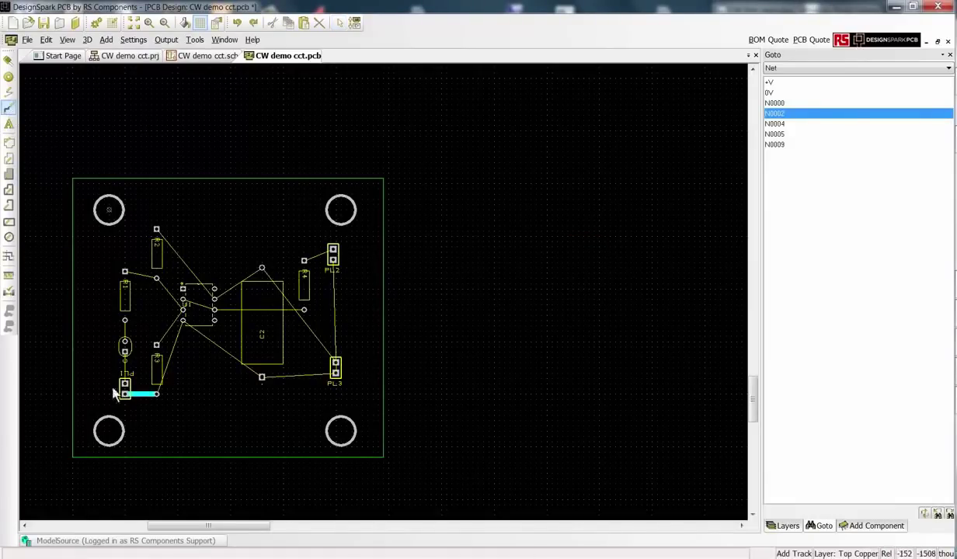
Continue the 0V bottom-copper route through C2 and up to the PL3 pad.
right_click(178, 400)
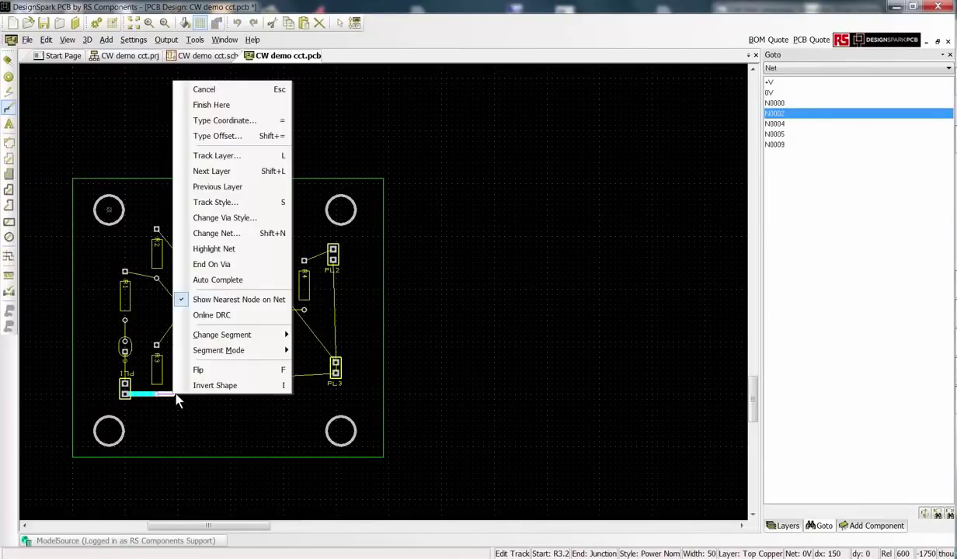
left_click(233, 156)
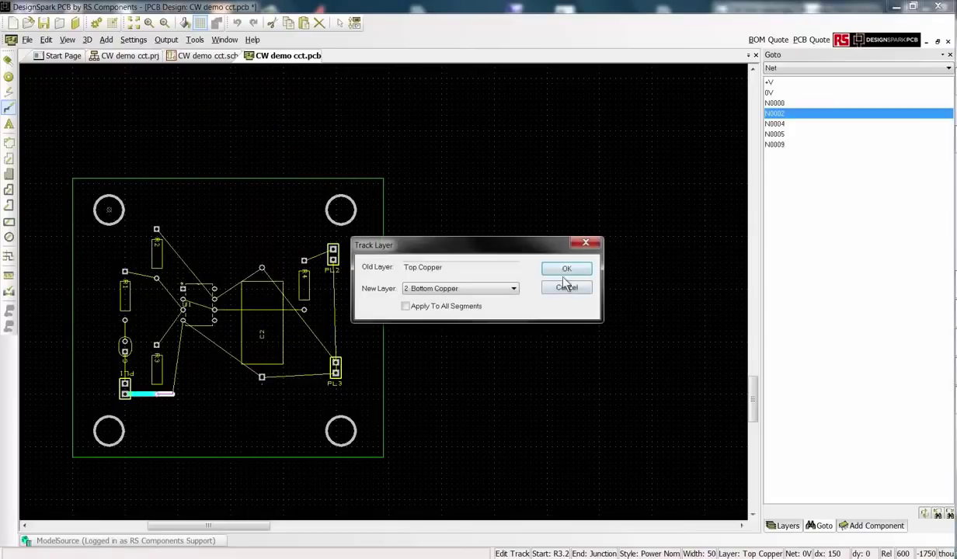
left_click(552, 270)
left_click(172, 395)
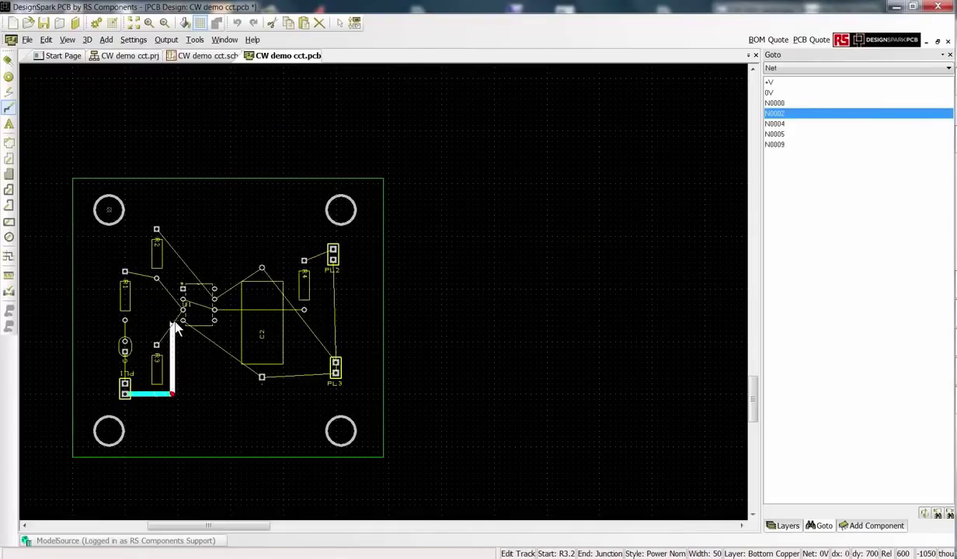
left_click(261, 380)
left_click(171, 394)
left_click(264, 393)
left_click(336, 394)
left_click(336, 365)
Route tracks from PL3 to PL2 and PL2 to R4, and the +V track to C2.
scroll(342, 257, "up", 2)
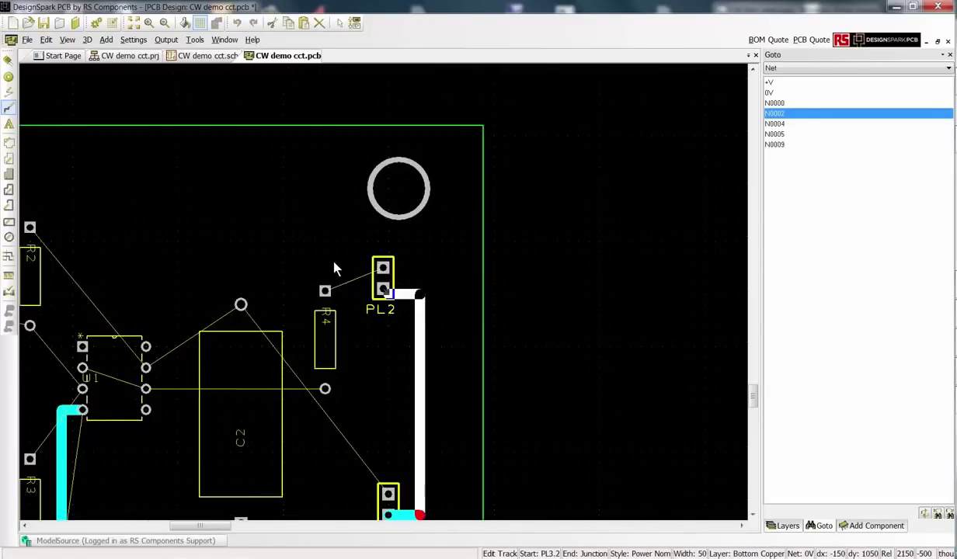
left_click(375, 284)
left_click(357, 271)
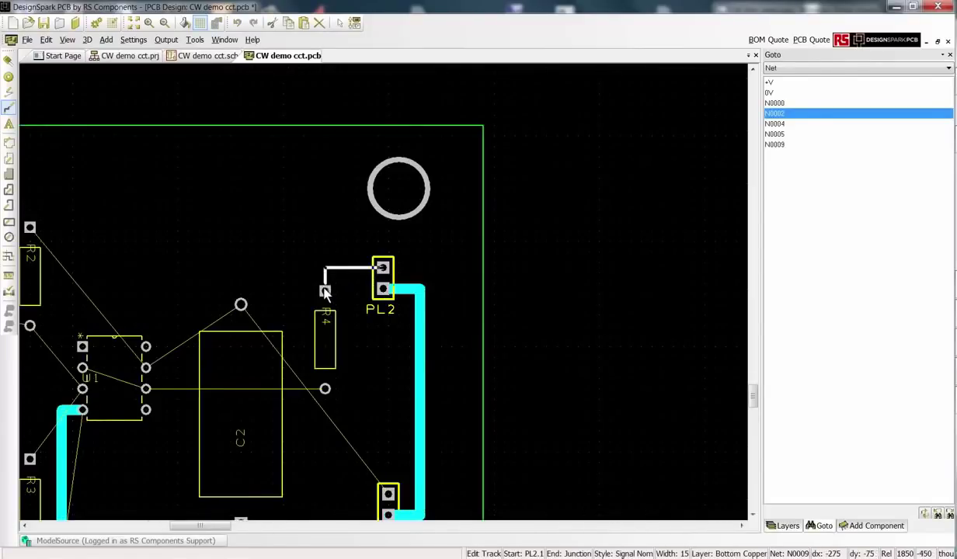
left_click(325, 289)
left_click(365, 465)
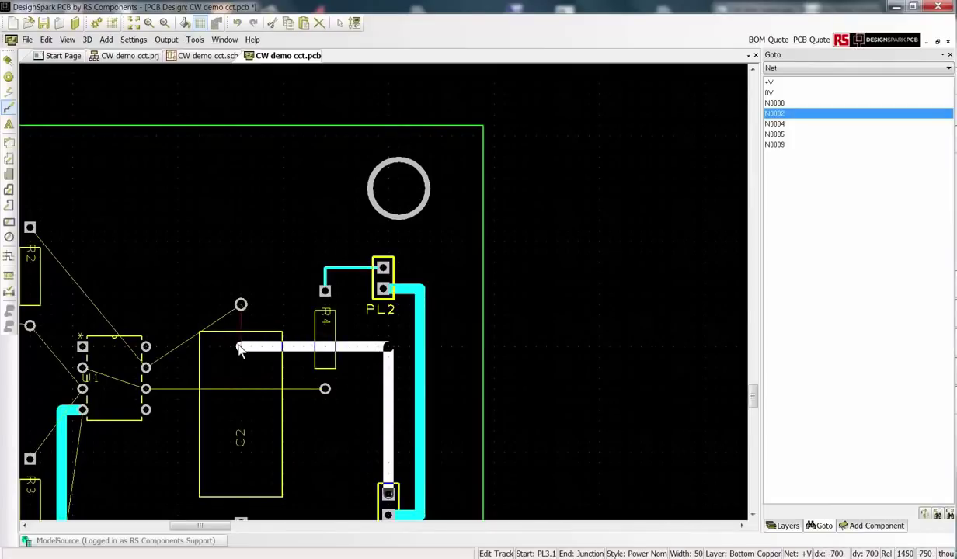
left_click(237, 346)
left_click(241, 304)
Route the remaining tracks linking U1's pins, R3 and R1 on bottom copper.
left_click_drag(237, 345, 29, 228)
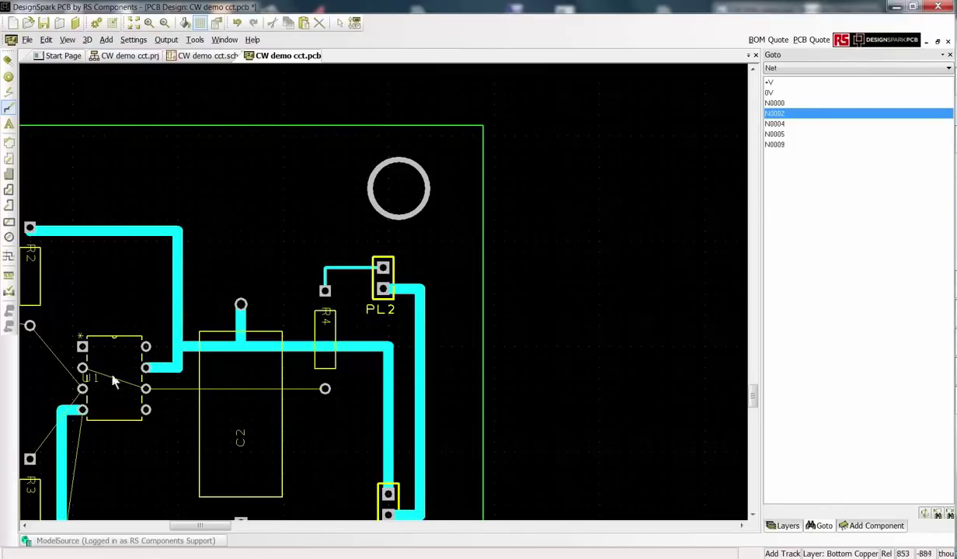
left_click_drag(82, 368, 150, 394)
left_click_drag(32, 326, 29, 457)
left_click(134, 22)
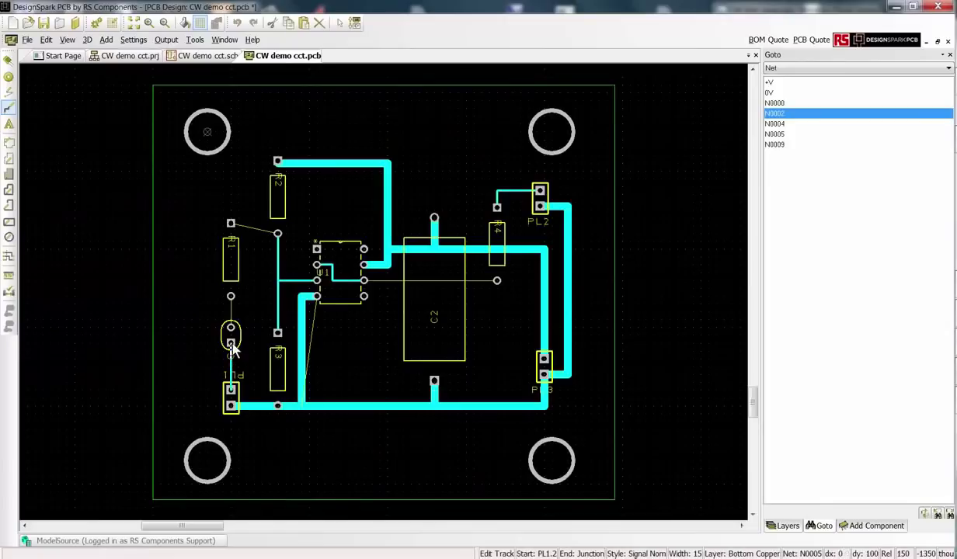
left_click_drag(238, 227, 277, 233)
left_click_drag(370, 281, 497, 280)
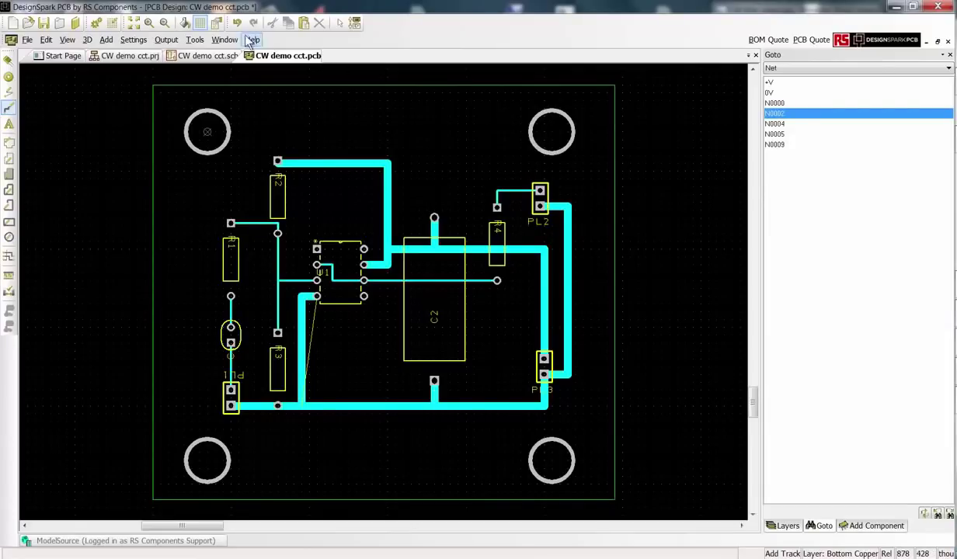
Run a design rule check with Components included, reporting two pad-to-board errors.
left_click(195, 41)
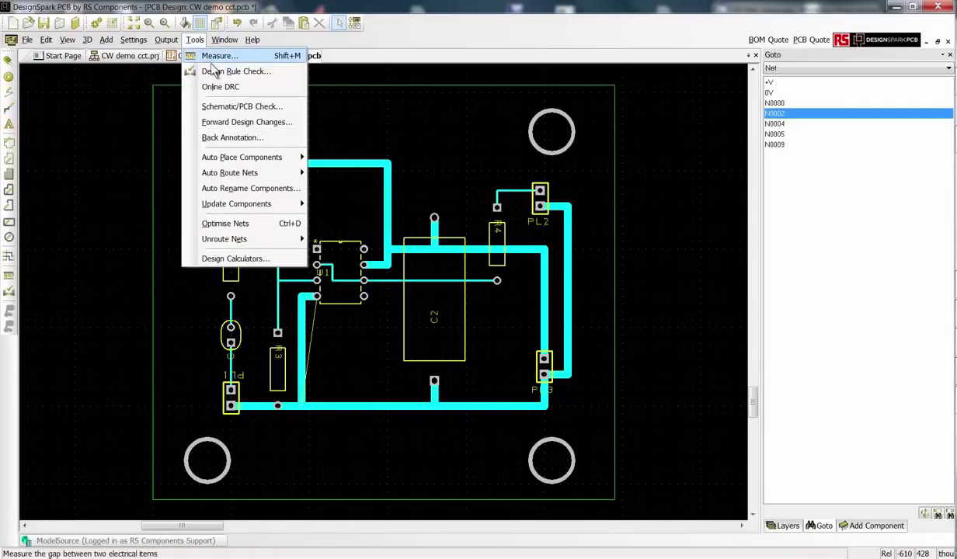
left_click(217, 70)
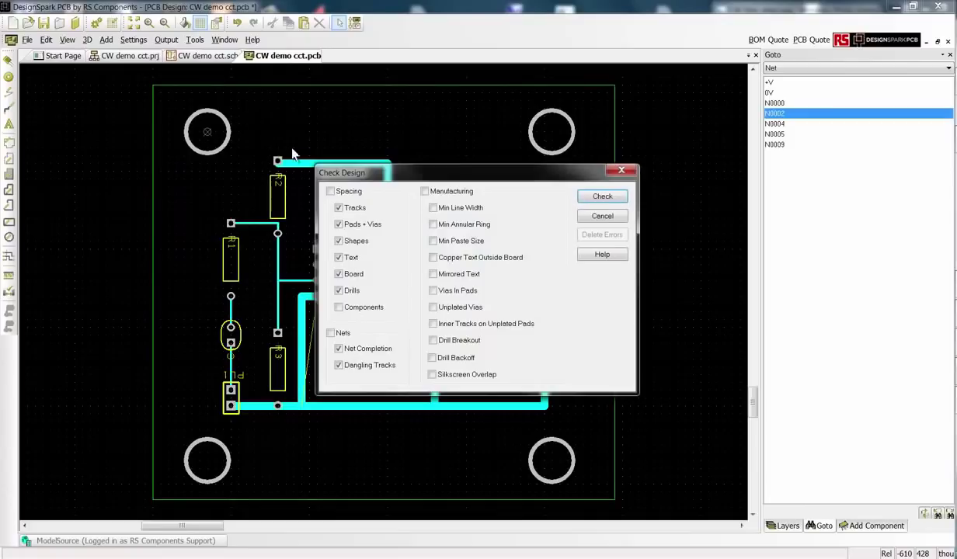
left_click(339, 307)
left_click(608, 198)
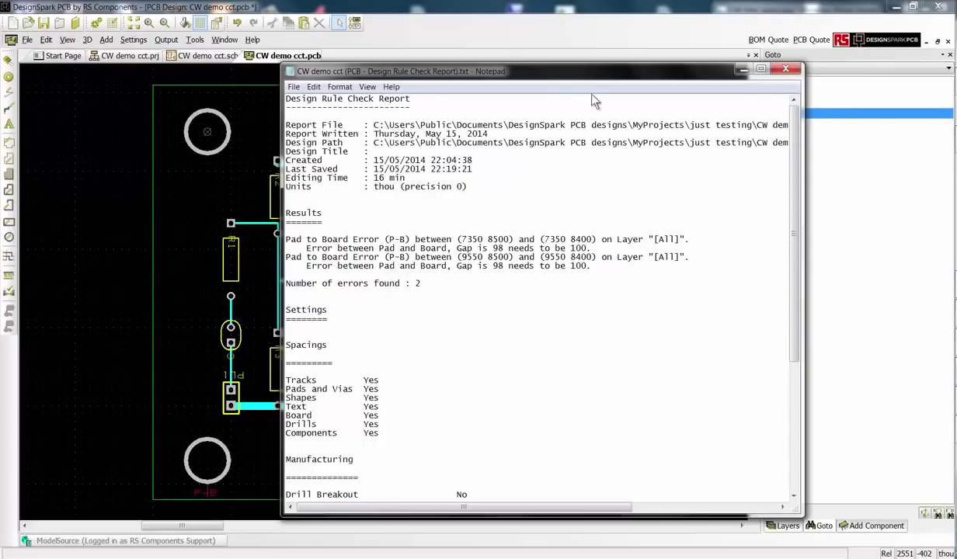
Jump to the first pad-to-board error and extend the outline's bottom edge to 2950 x 2750 thou.
left_click(786, 70)
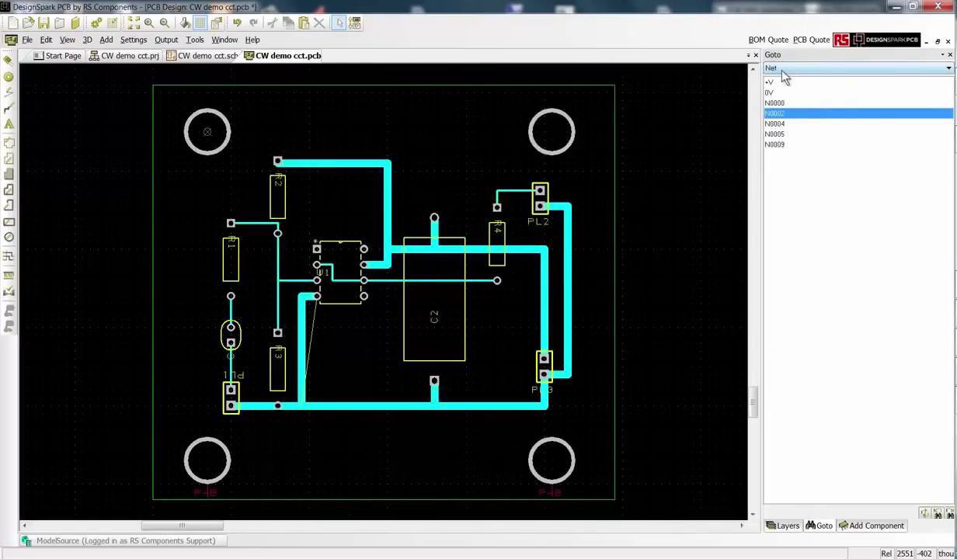
left_click(948, 68)
left_click(903, 114)
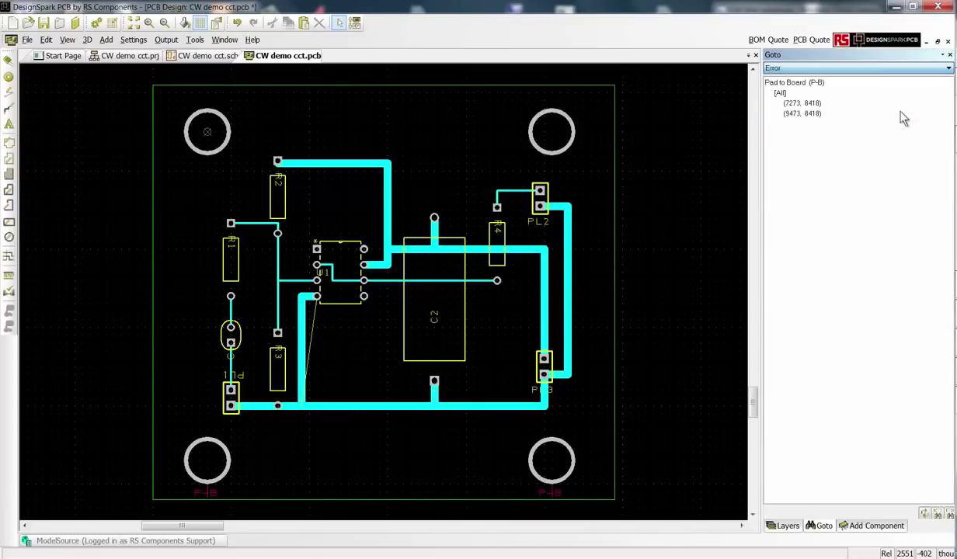
left_click(816, 104)
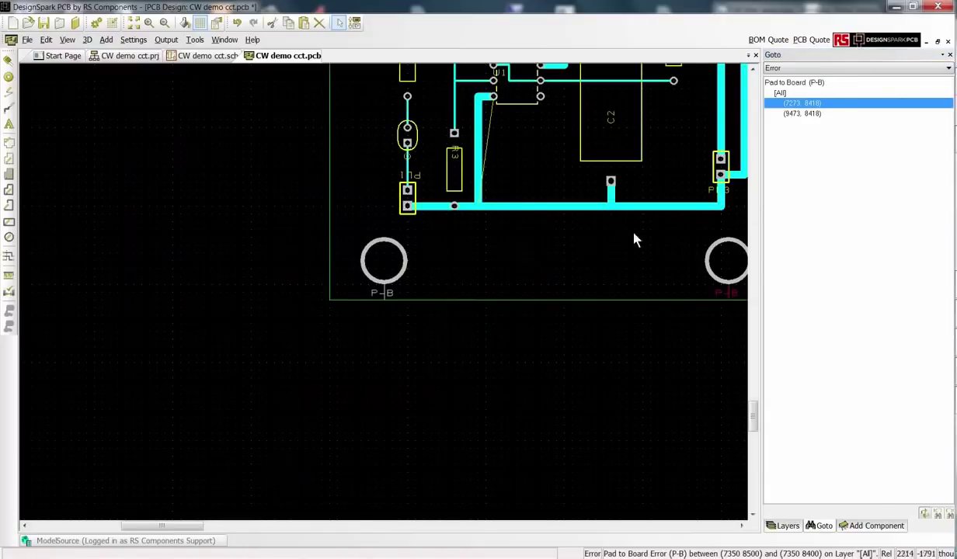
left_click(517, 305)
left_click_drag(518, 306, 519, 320)
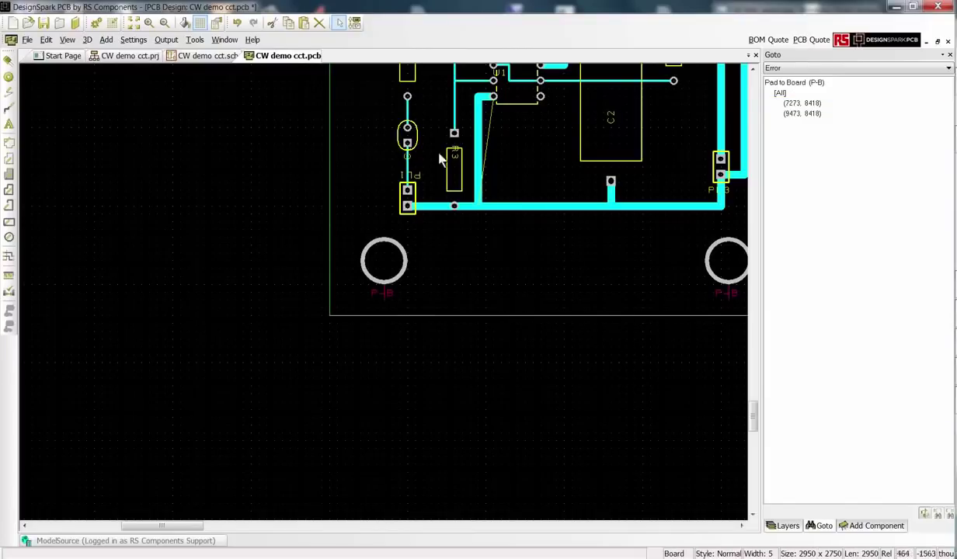
Delete the old error markers and rerun the design rule check, which finds no errors.
left_click(133, 23)
left_click(195, 40)
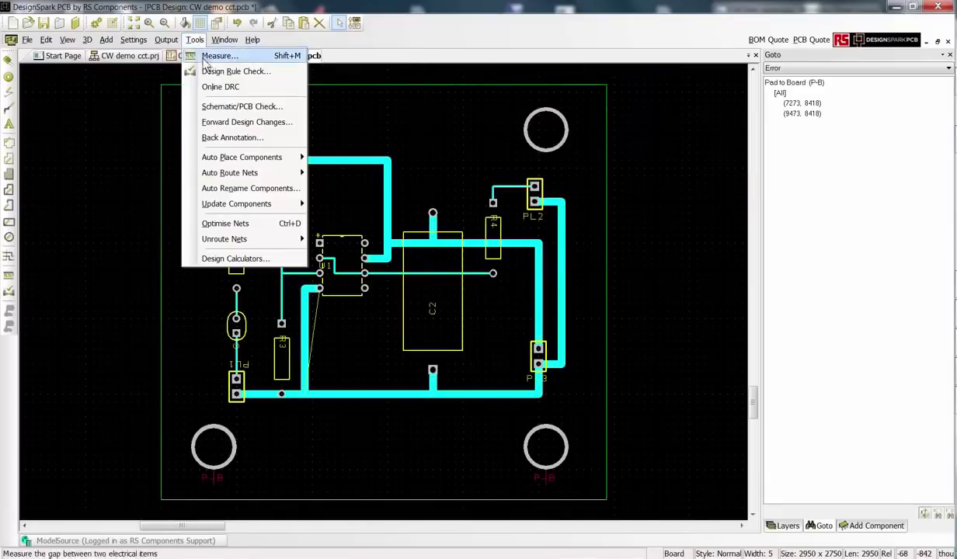
left_click(225, 72)
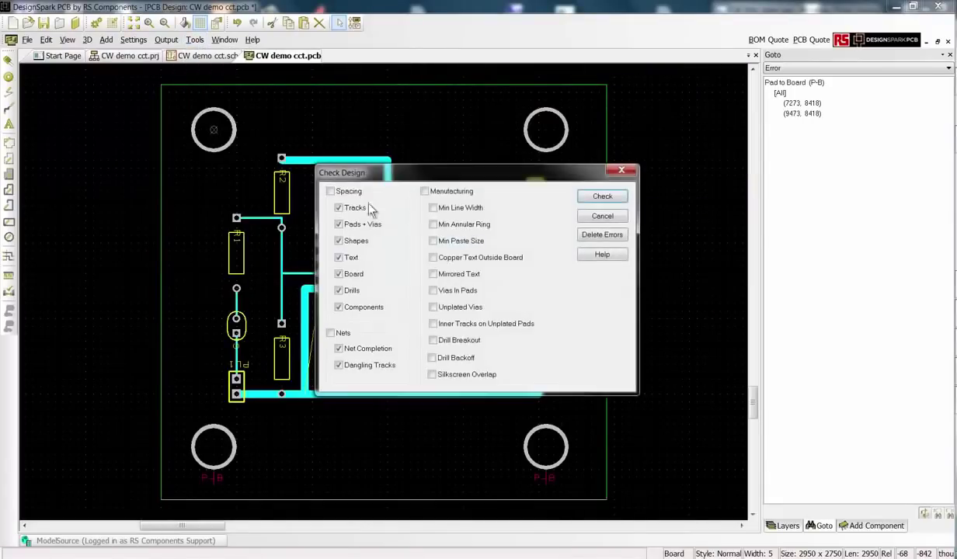
left_click(589, 243)
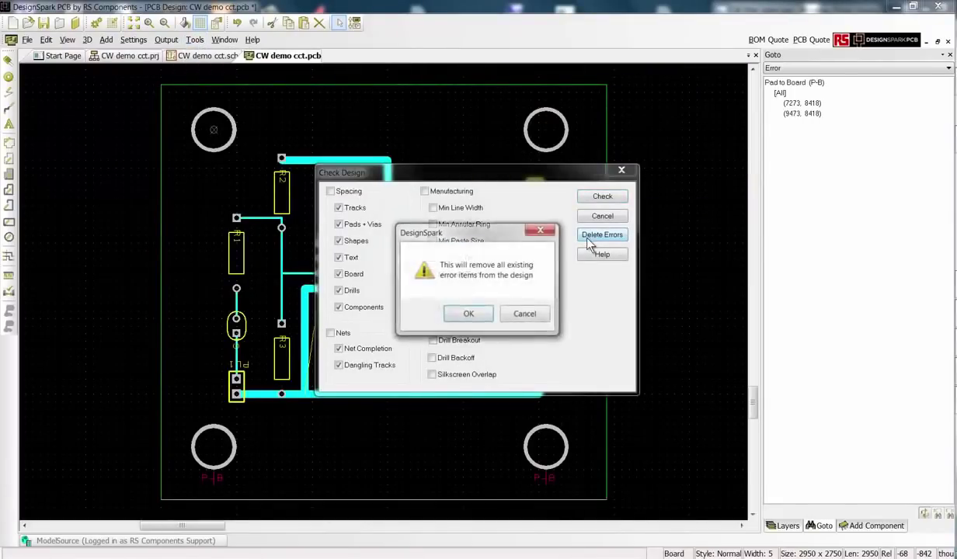
left_click(472, 314)
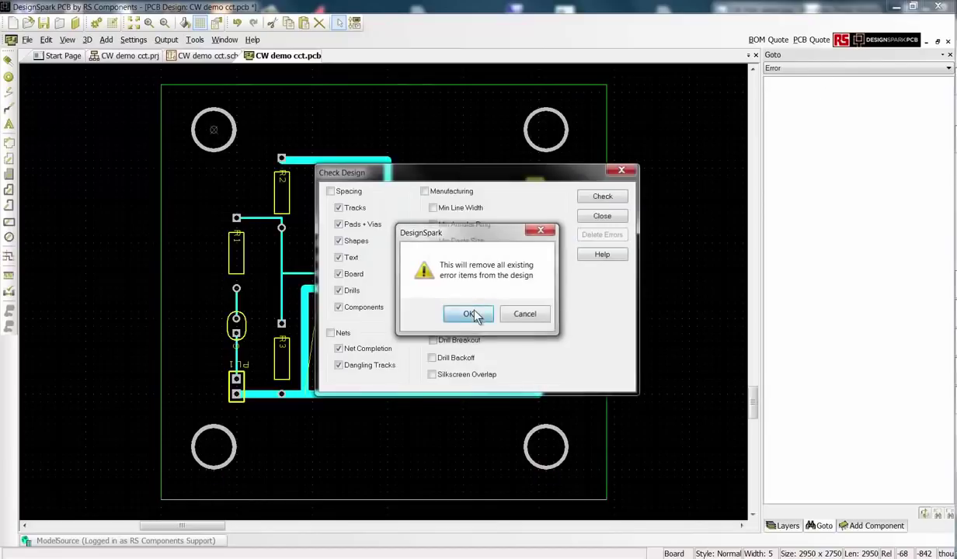
left_click(603, 197)
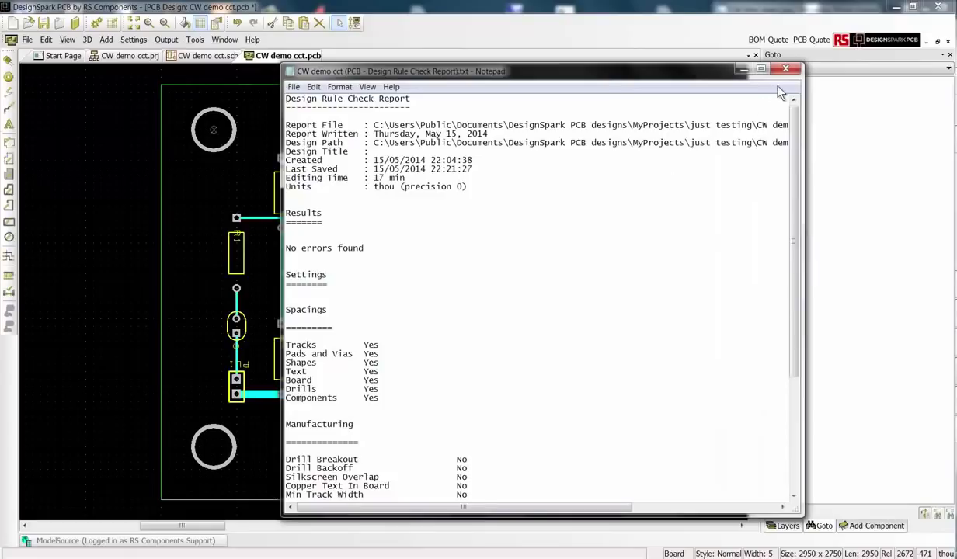
left_click(786, 71)
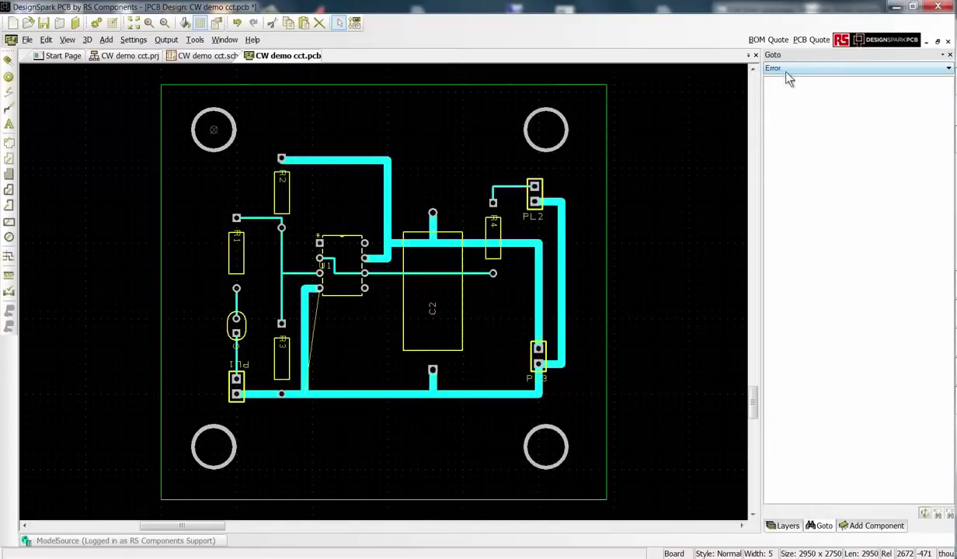
Run Optimise Nets on the 0V net to clear U1's leftover diagonal connection.
right_click(316, 330)
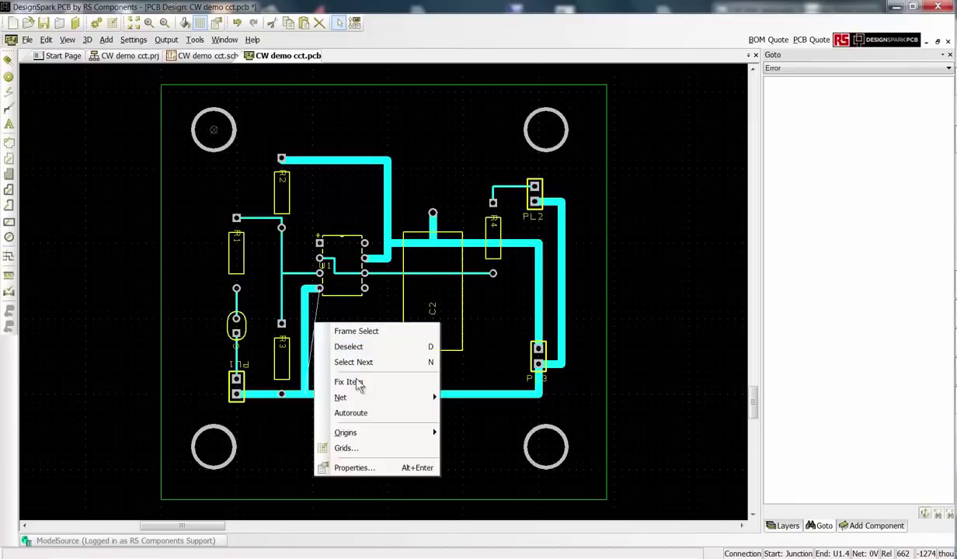
mouse_move(371, 403)
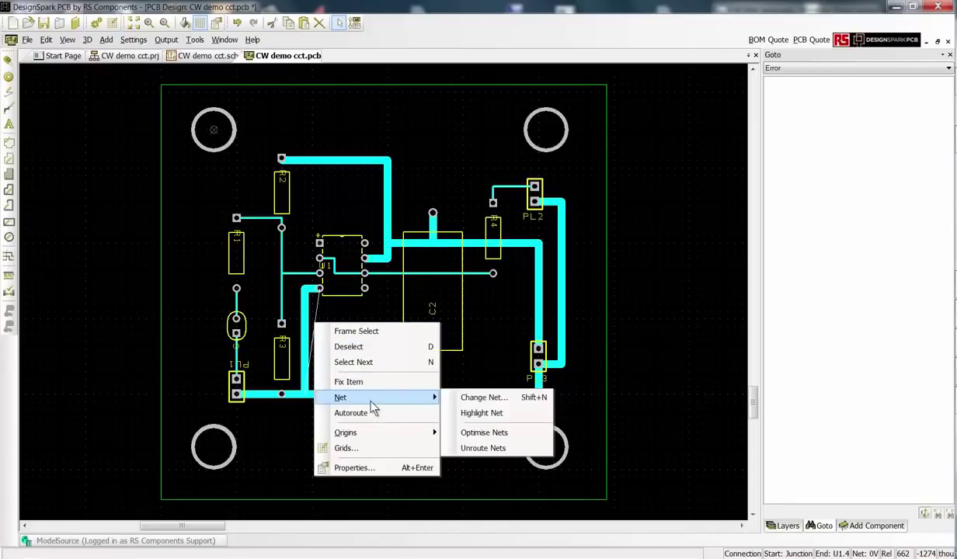
left_click(484, 432)
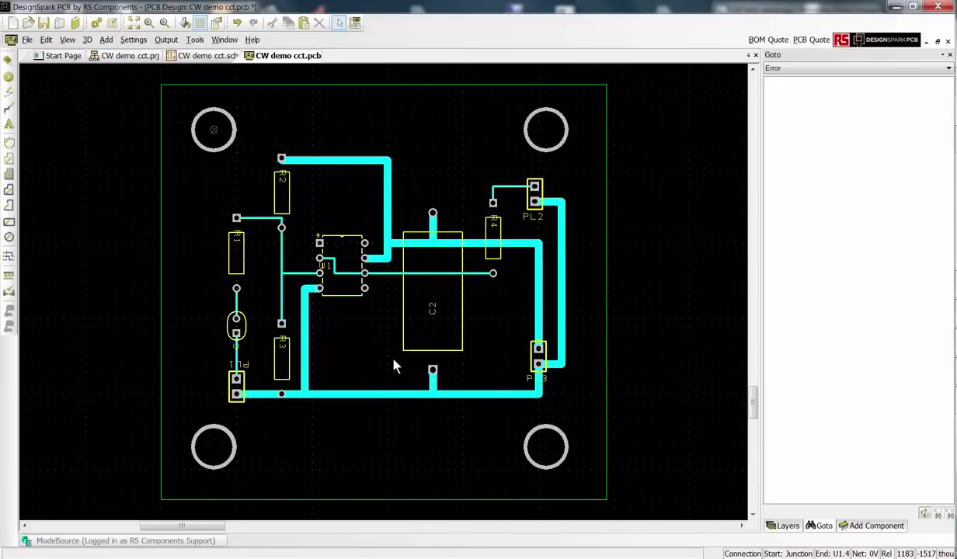
Shift R2 and R3 slightly left, then generate a 3D view of the board and rotate it.
key("ctrl+z")
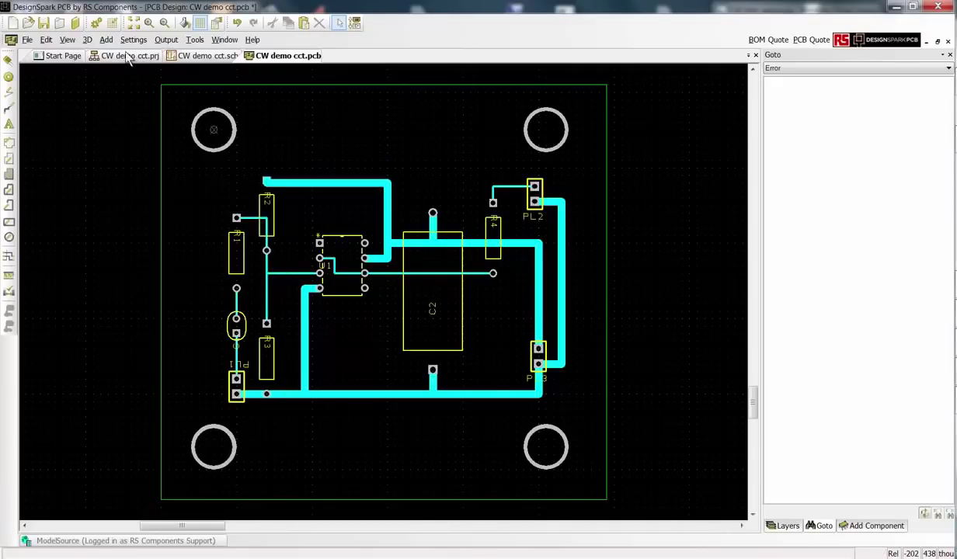
left_click(87, 41)
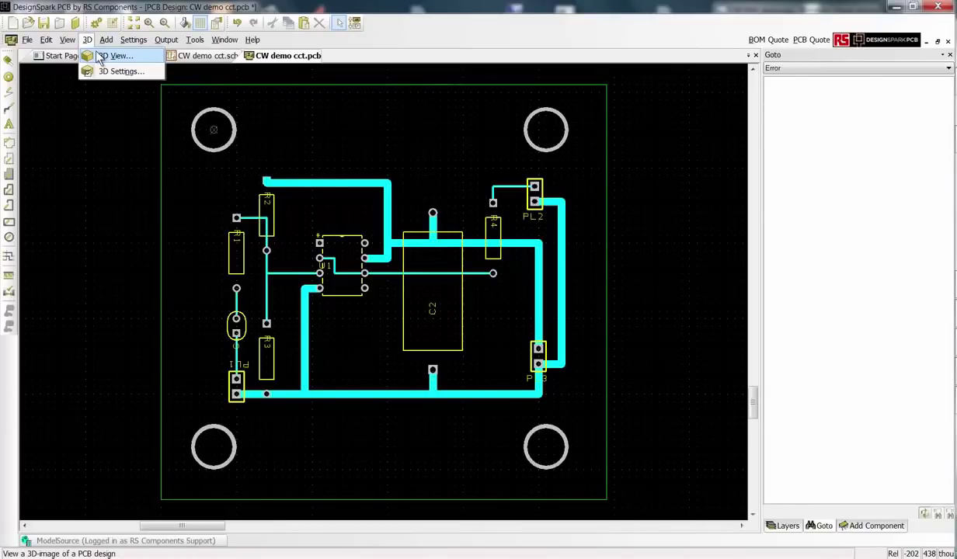
left_click(98, 58)
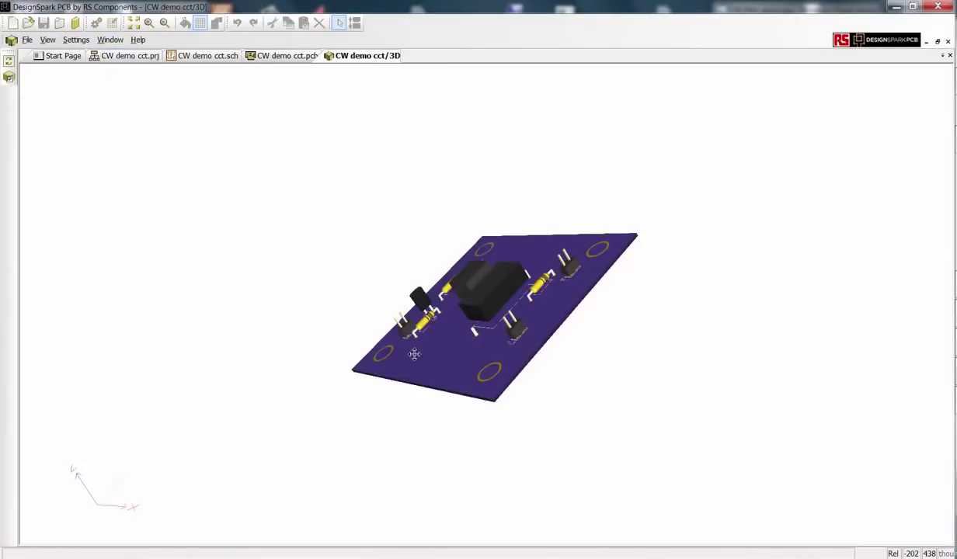
left_click_drag(415, 353, 592, 336)
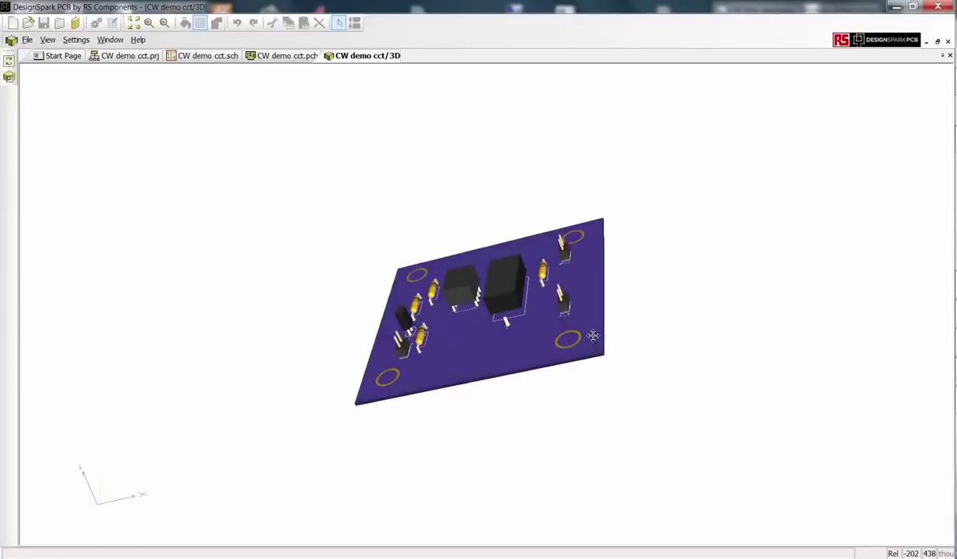